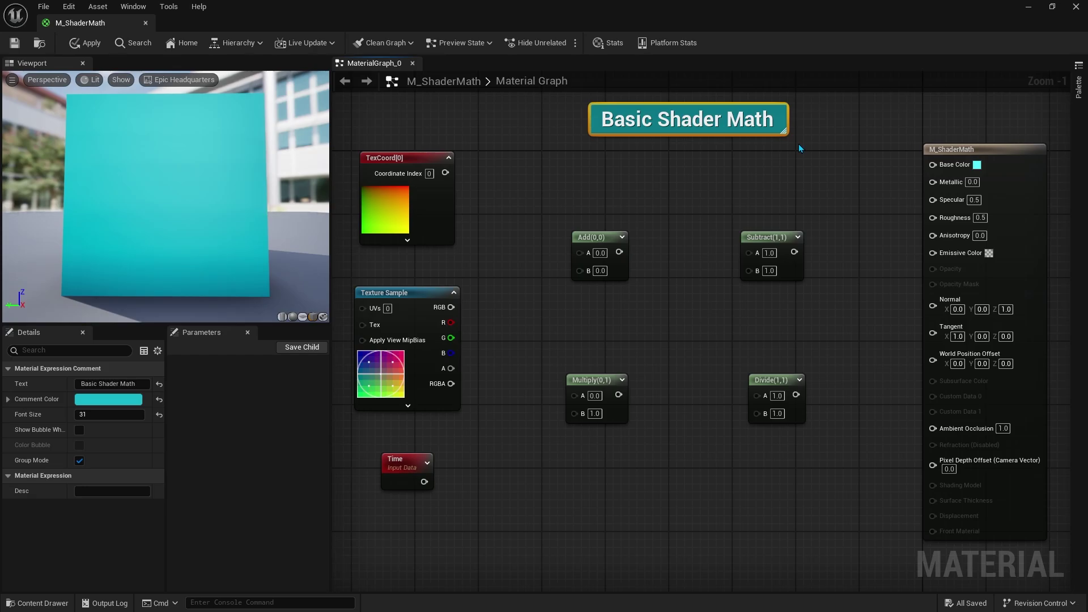
# Step: Marquee-select the four math nodes together
pyautogui.moveTo(810, 185); pyautogui.dragTo(559, 481)
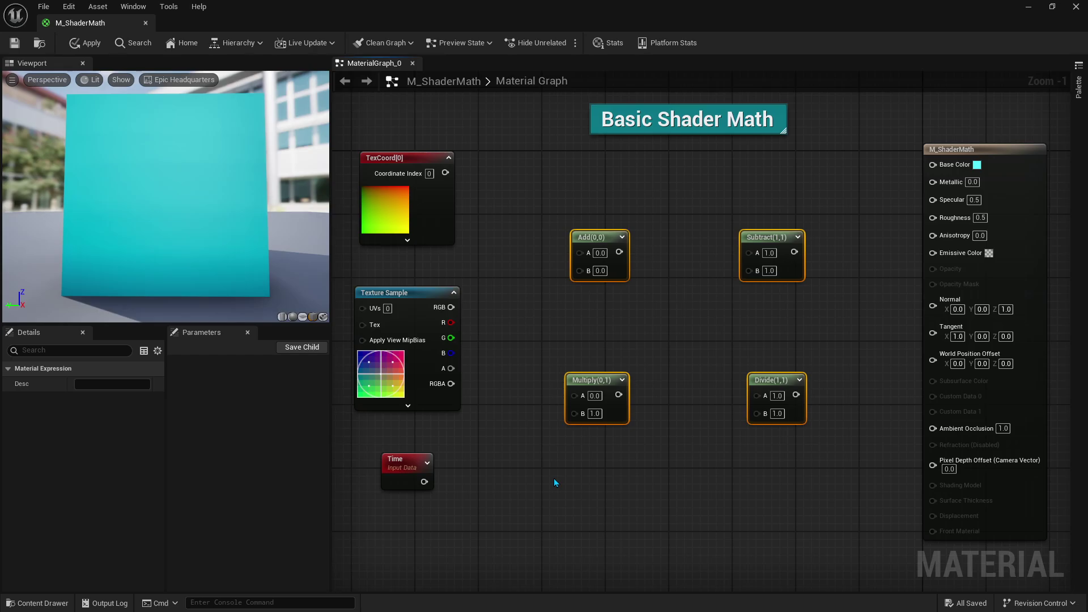
pyautogui.moveTo(522, 502); pyautogui.dragTo(446, 199)
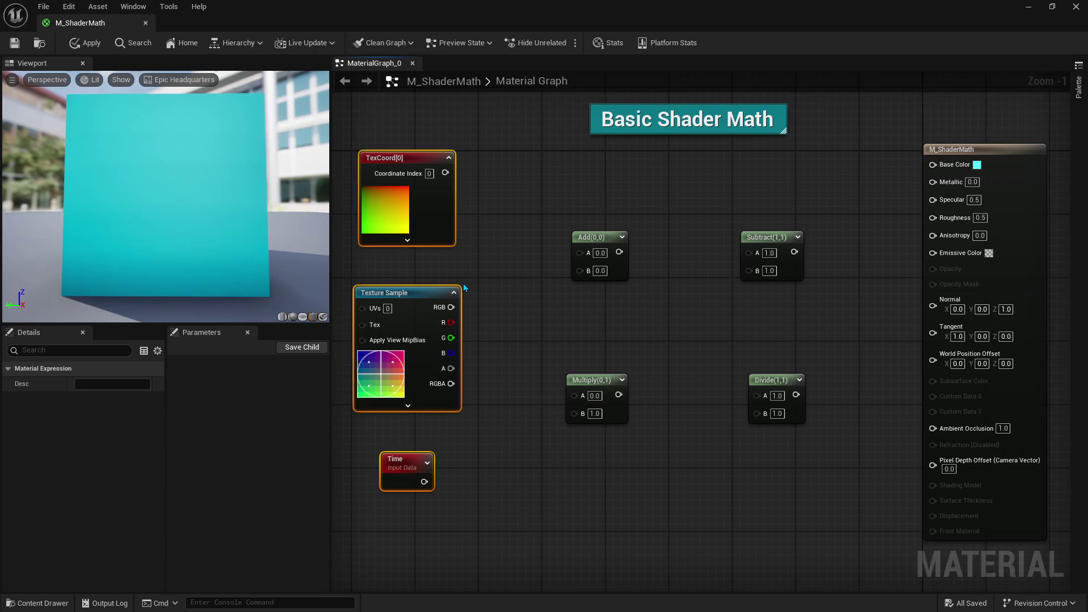
pyautogui.moveTo(547, 205); pyautogui.dragTo(795, 465)
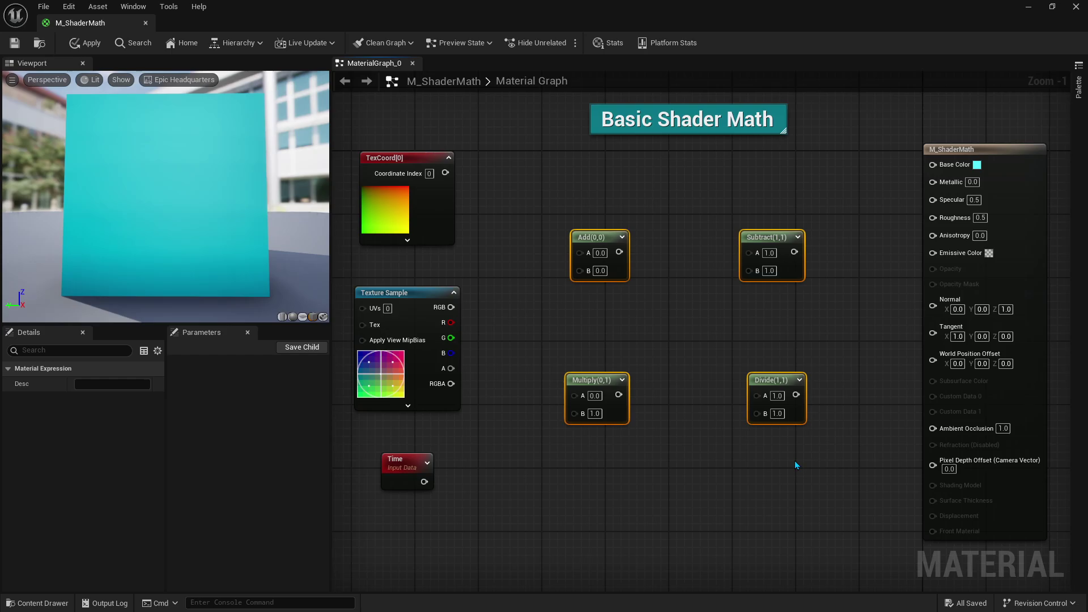
# Step: Test-connect the Add node's output to Base Color, then remove that link
pyautogui.click(578, 264)
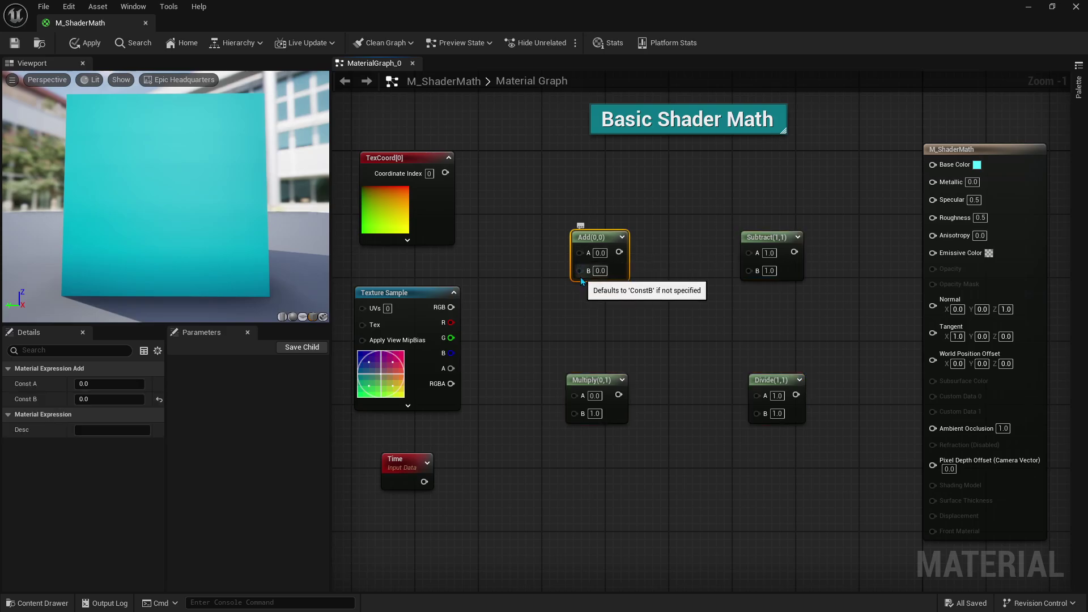
pyautogui.moveTo(620, 252); pyautogui.dragTo(658, 232)
pyautogui.click(659, 264)
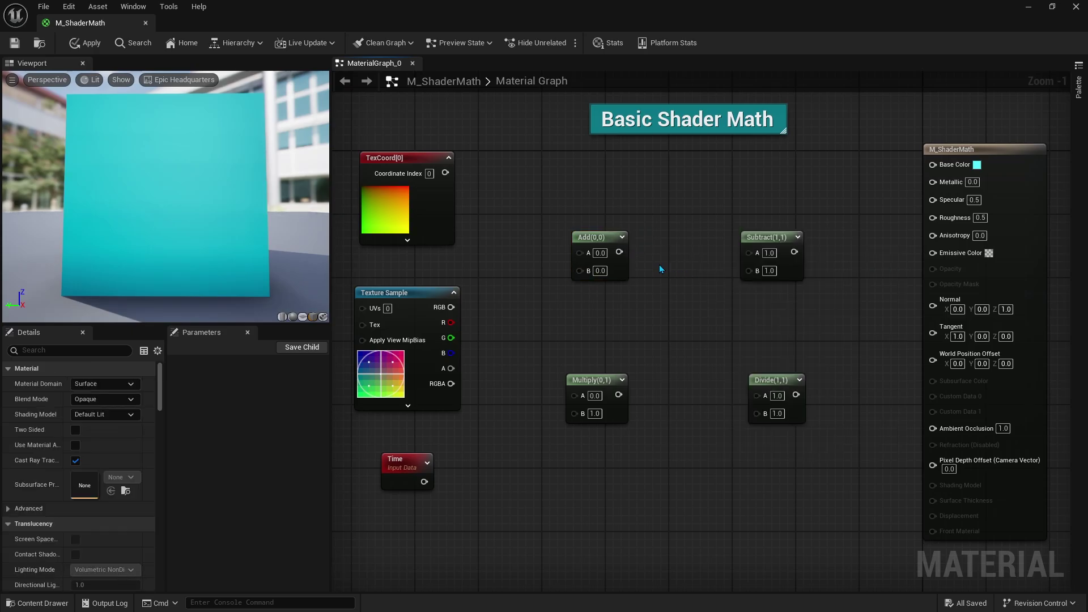
pyautogui.moveTo(620, 252); pyautogui.dragTo(932, 164)
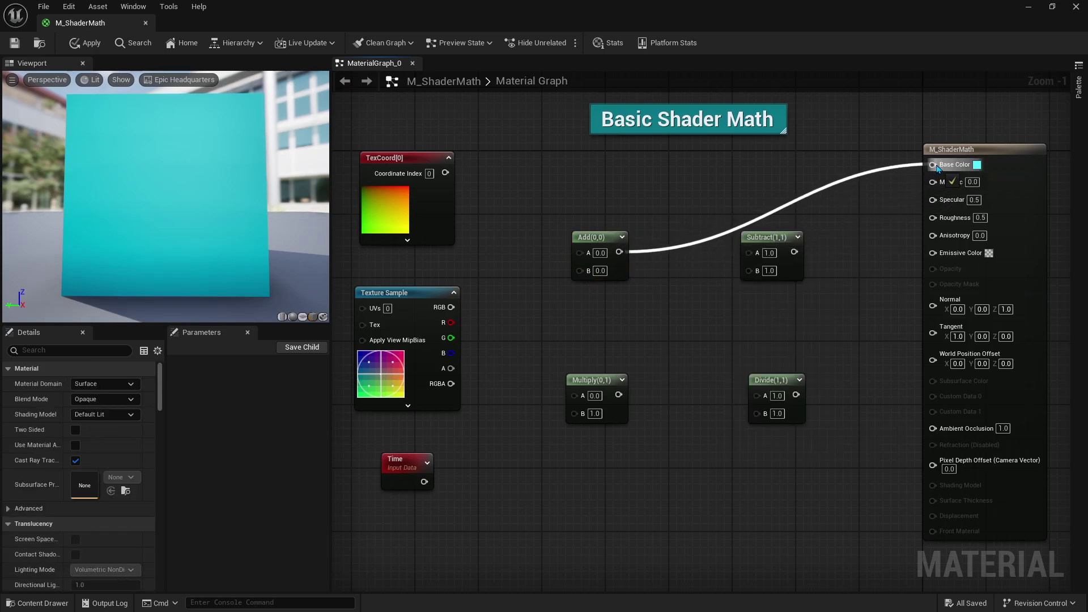
pyautogui.keyDown('alt'); pyautogui.click(629, 253); pyautogui.keyUp('alt')
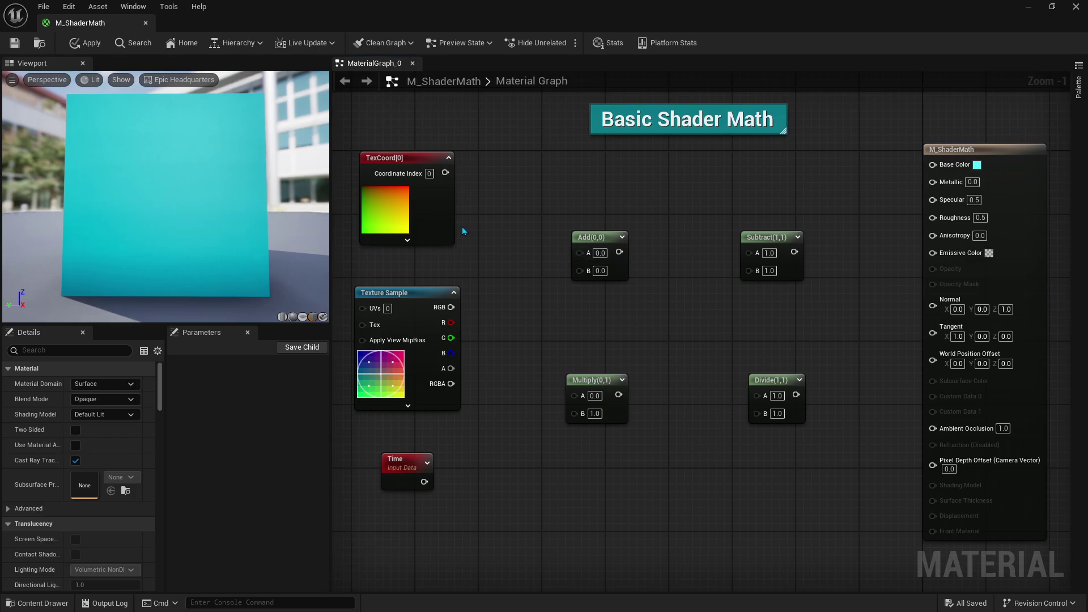
# Step: Inspect the nodes, show TexCoord's UTiling/VTiling, and wire TexCoord[0] into Base Color
pyautogui.click(444, 224)
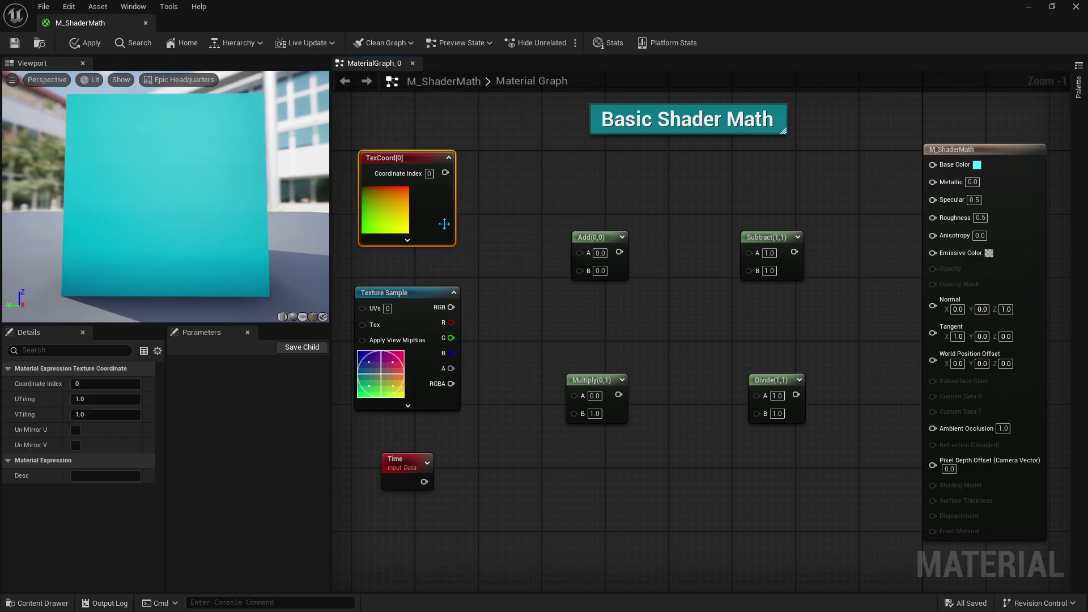
pyautogui.click(427, 358)
pyautogui.click(404, 462)
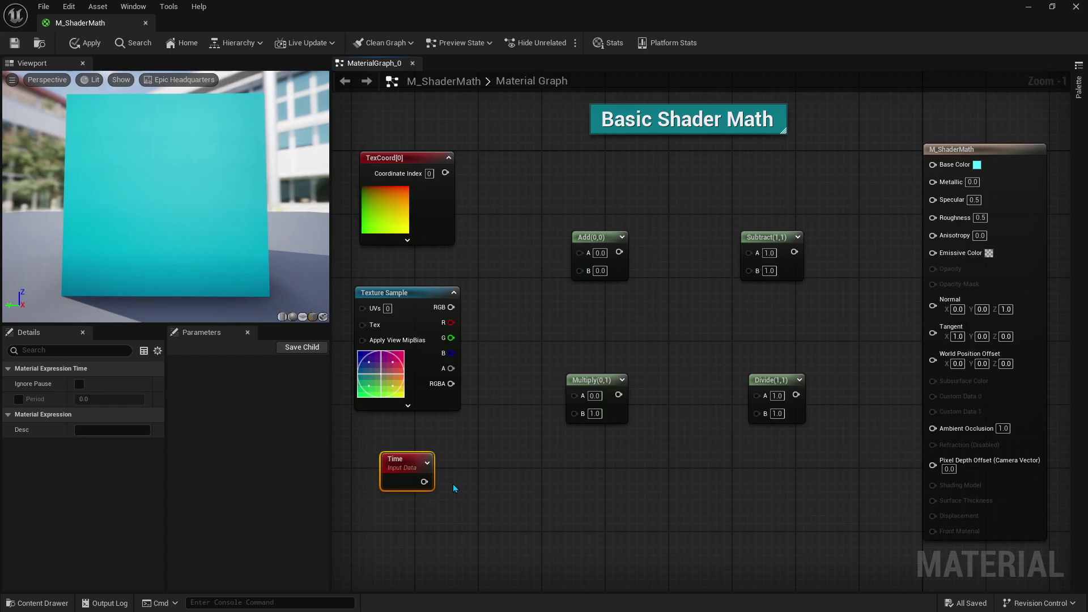
pyautogui.click(424, 239)
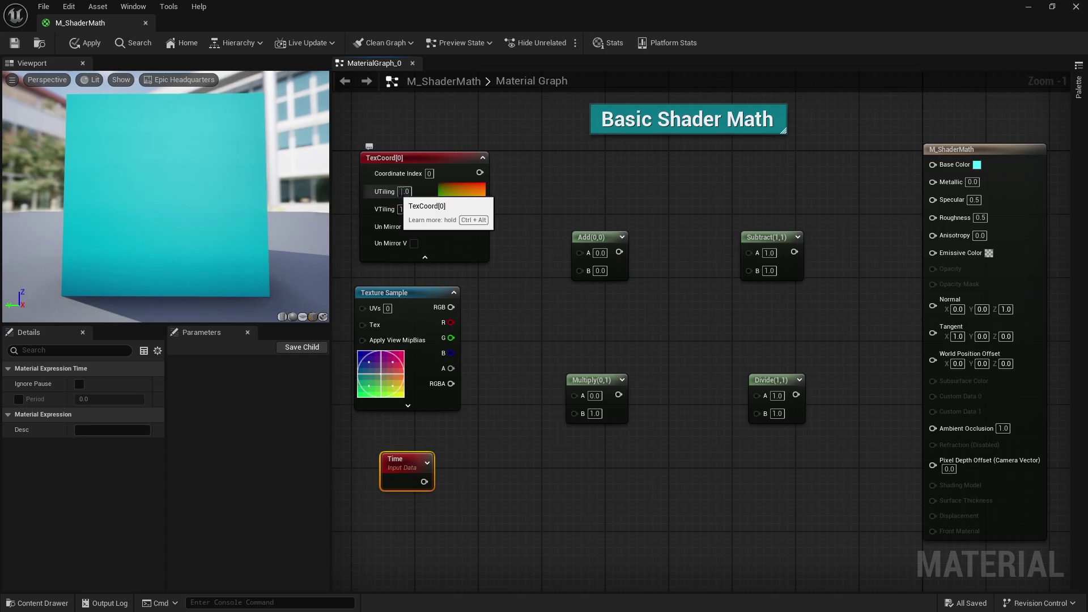
pyautogui.click(404, 192)
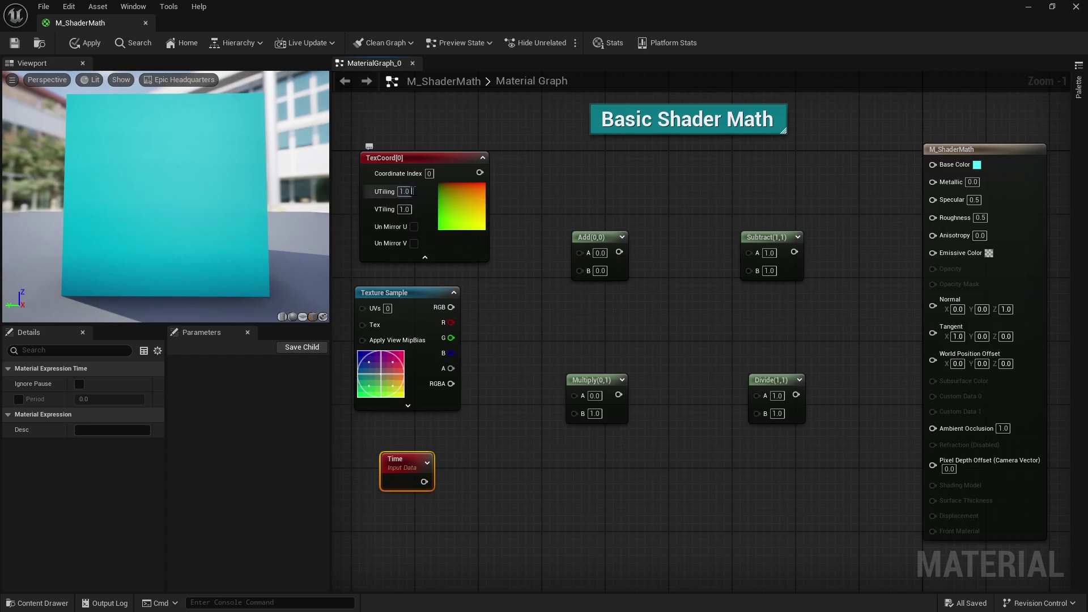
pyautogui.moveTo(479, 172); pyautogui.dragTo(932, 164)
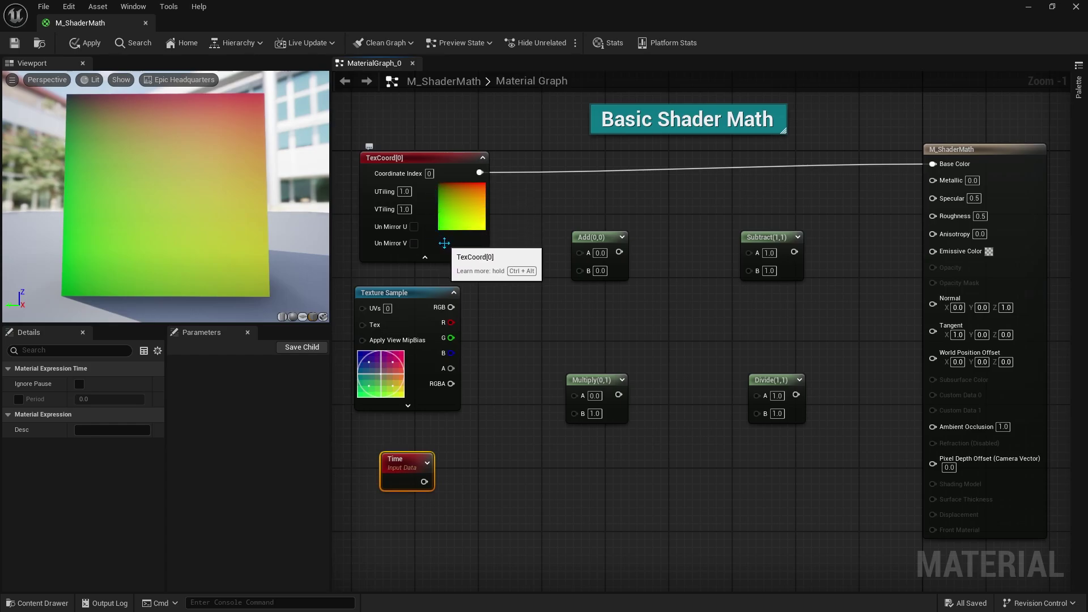
# Step: Try Texture Sample RGB, then R, on Base Color, then remove the link
pyautogui.hotkey('ctrl', 'alt')
pyautogui.click(408, 324)
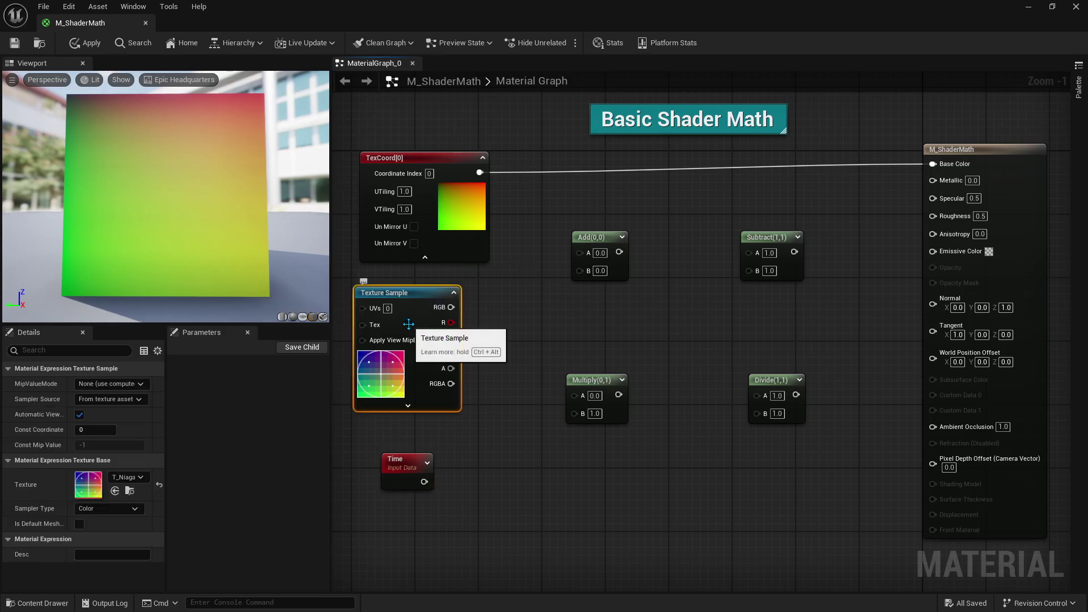
pyautogui.moveTo(451, 307)
pyautogui.mouseDown()
pyautogui.moveTo(760, 197)
pyautogui.moveTo(935, 166)
pyautogui.mouseUp()
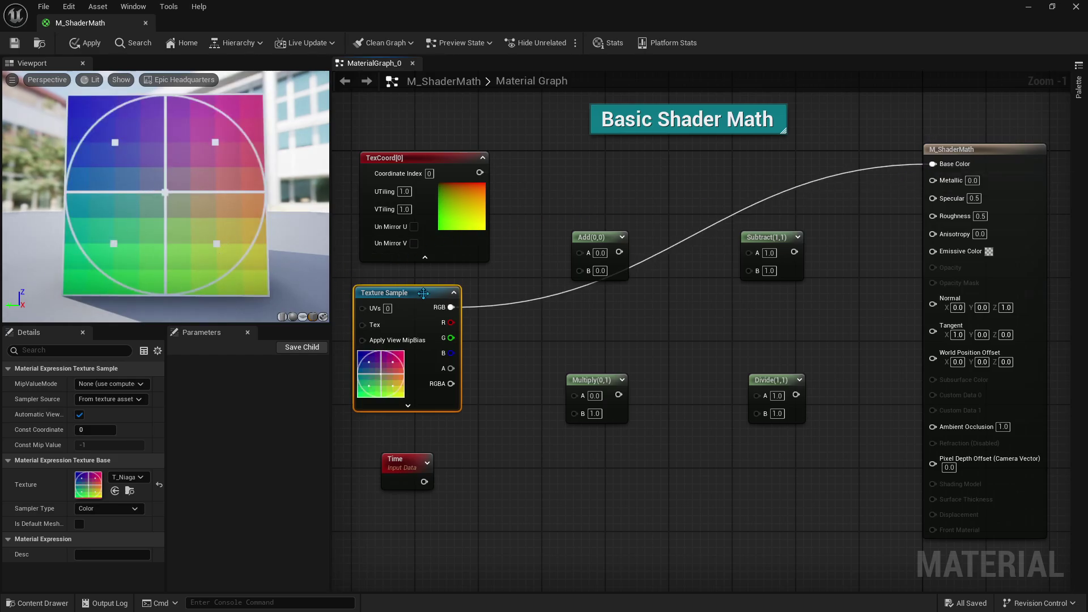
pyautogui.moveTo(450, 323); pyautogui.dragTo(934, 165)
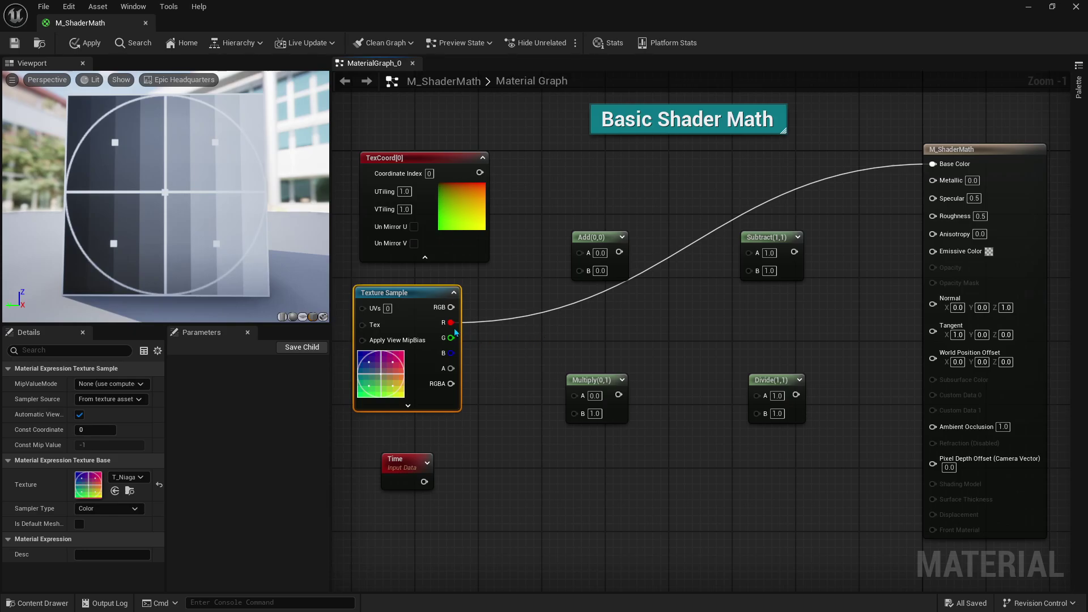
pyautogui.keyDown('alt'); pyautogui.click(540, 315); pyautogui.keyUp('alt')
pyautogui.click(408, 476)
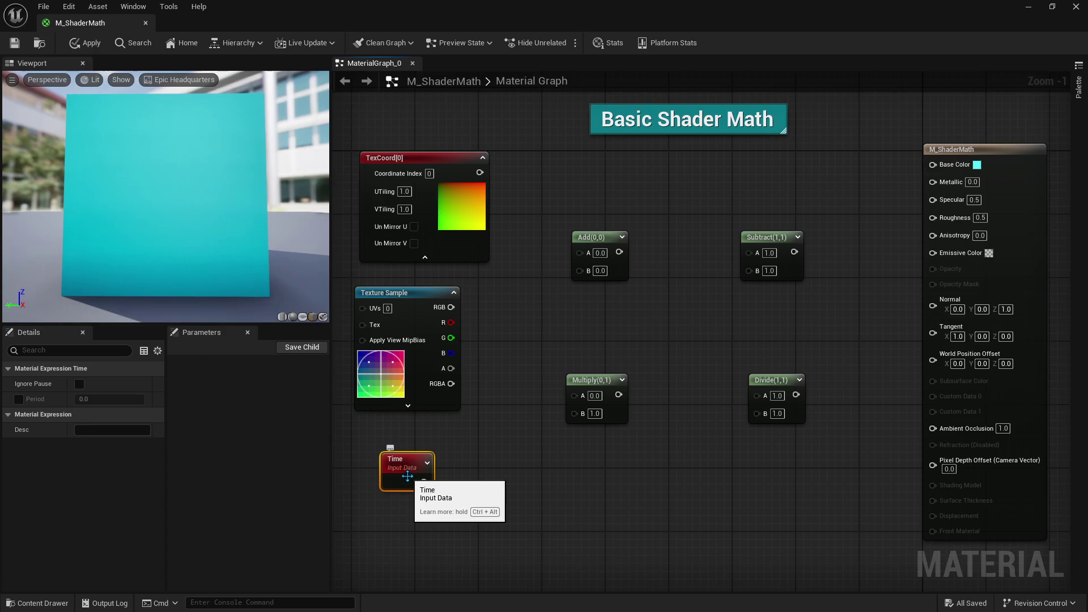
pyautogui.moveTo(539, 200); pyautogui.dragTo(403, 497)
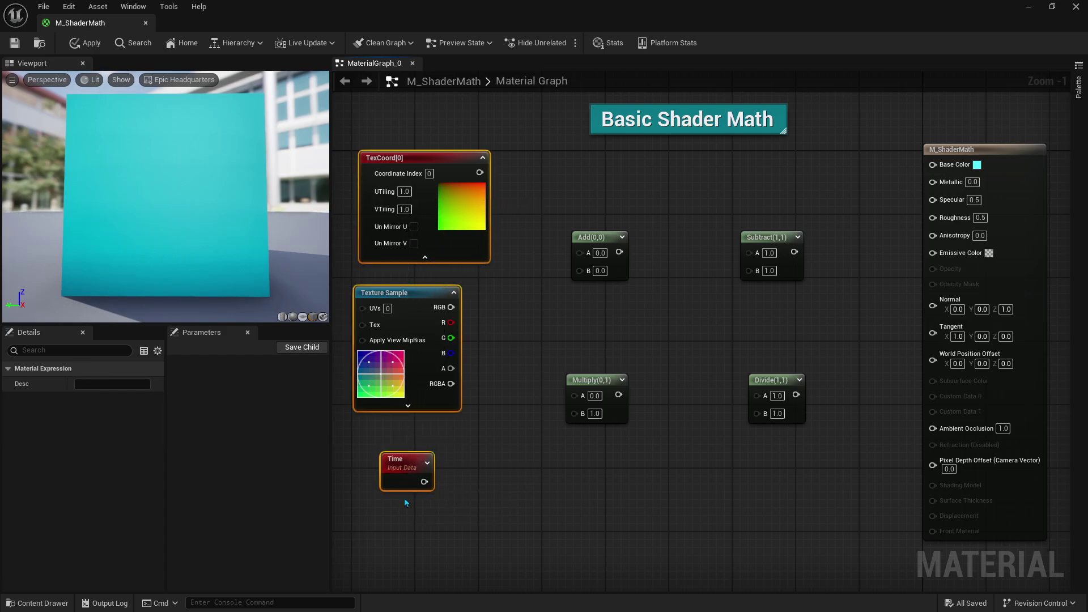
pyautogui.moveTo(543, 483)
pyautogui.mouseDown()
pyautogui.moveTo(835, 271)
pyautogui.moveTo(858, 208)
pyautogui.mouseUp()
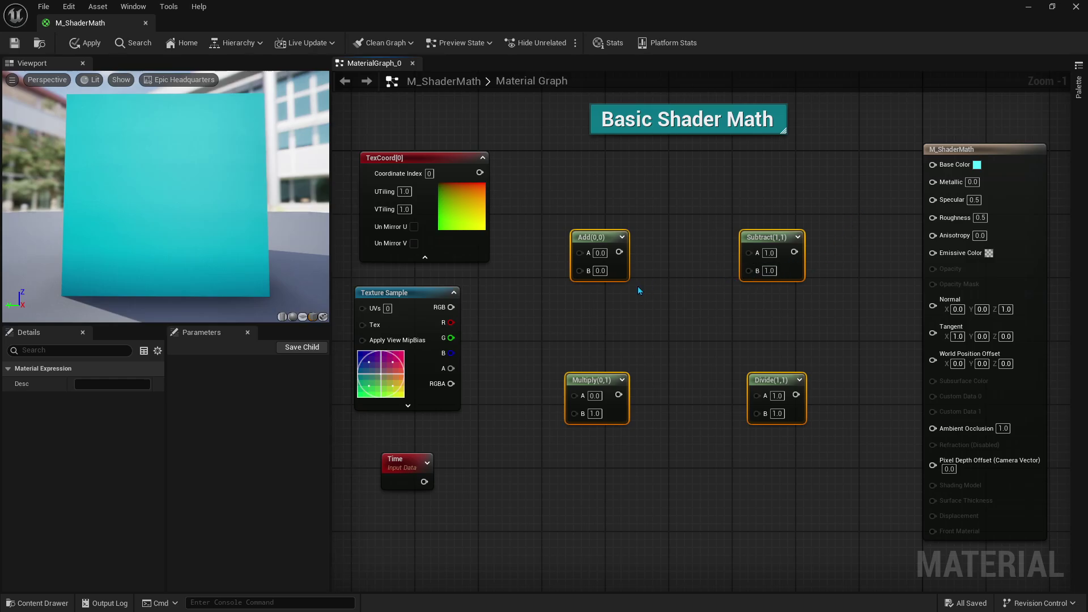
pyautogui.click(621, 274)
pyautogui.hotkey('ctrl', 'alt')
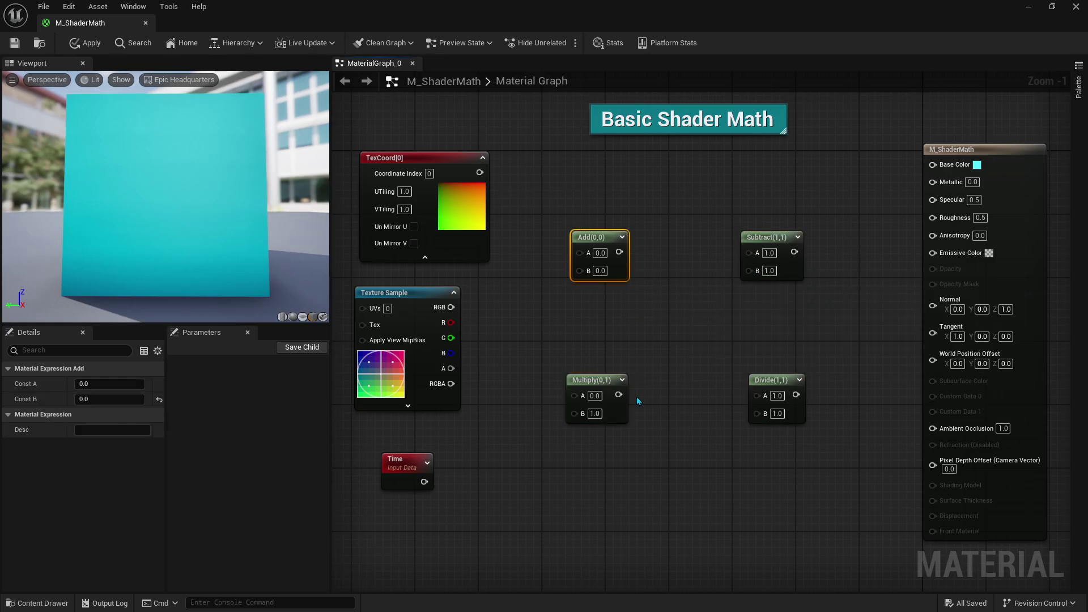
pyautogui.hotkey('ctrl', 'alt')
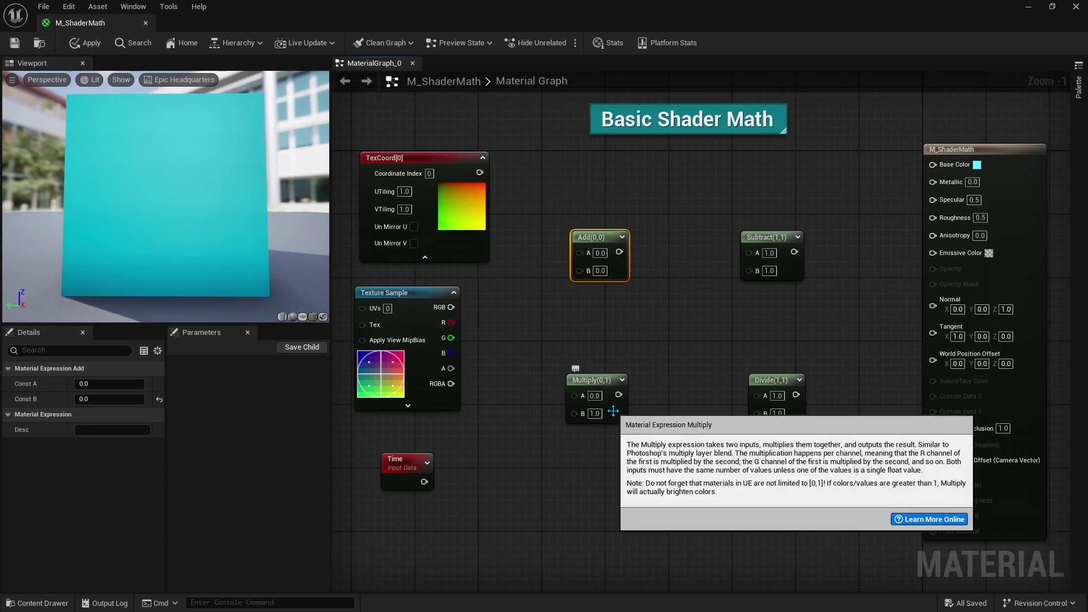
pyautogui.hotkey('ctrl', 'alt')
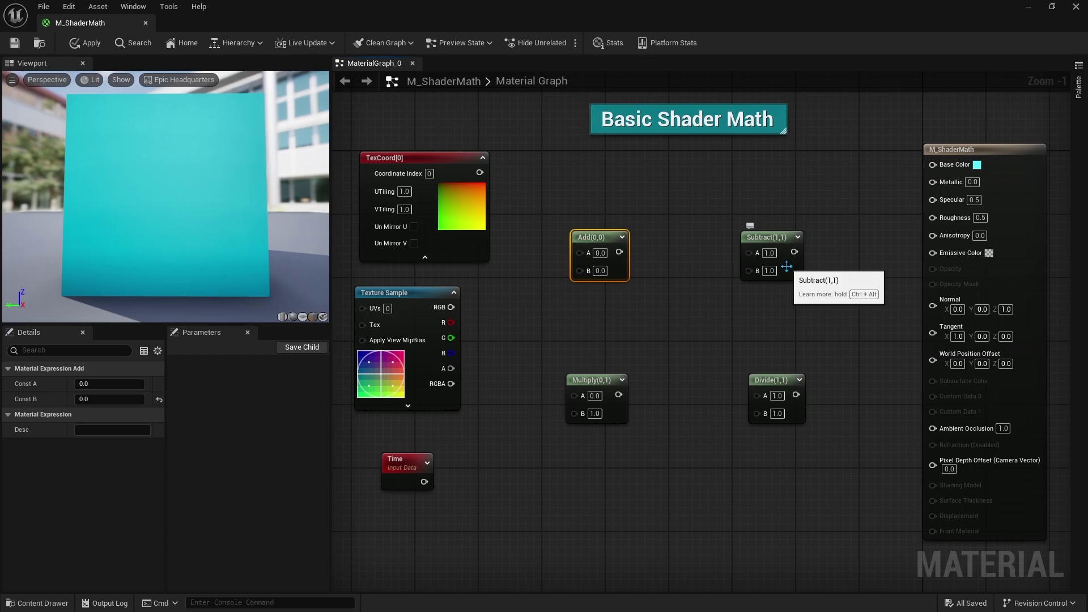
pyautogui.hotkey('ctrl', 'alt')
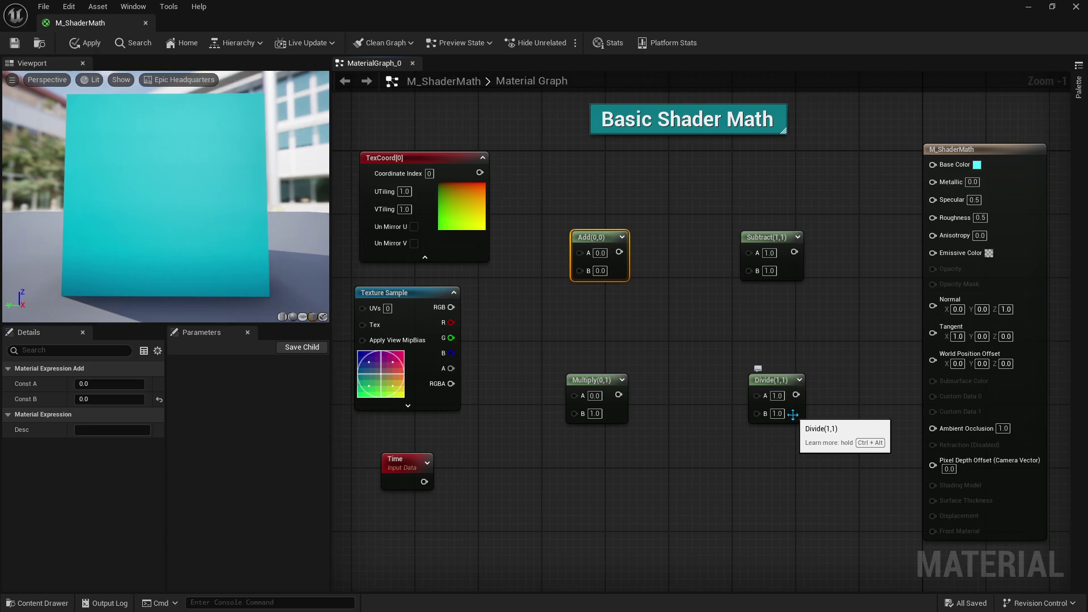
# Step: Wire the Texture Sample's R output into Base Color for grayscale stripes
pyautogui.moveTo(649, 191); pyautogui.dragTo(547, 452)
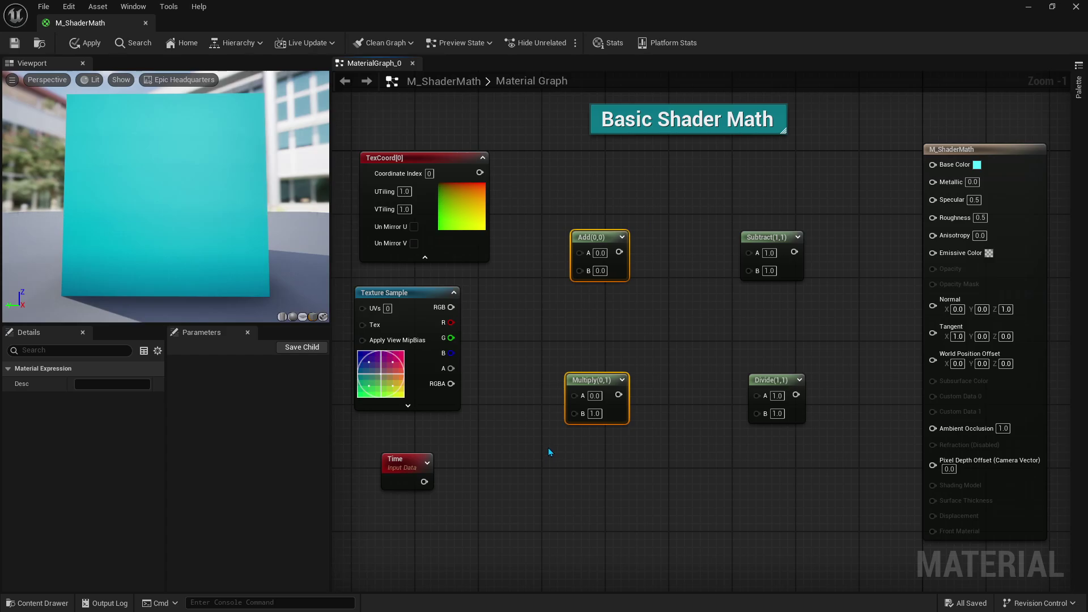
pyautogui.moveTo(451, 322)
pyautogui.mouseDown()
pyautogui.moveTo(792, 258)
pyautogui.moveTo(934, 165)
pyautogui.mouseUp()
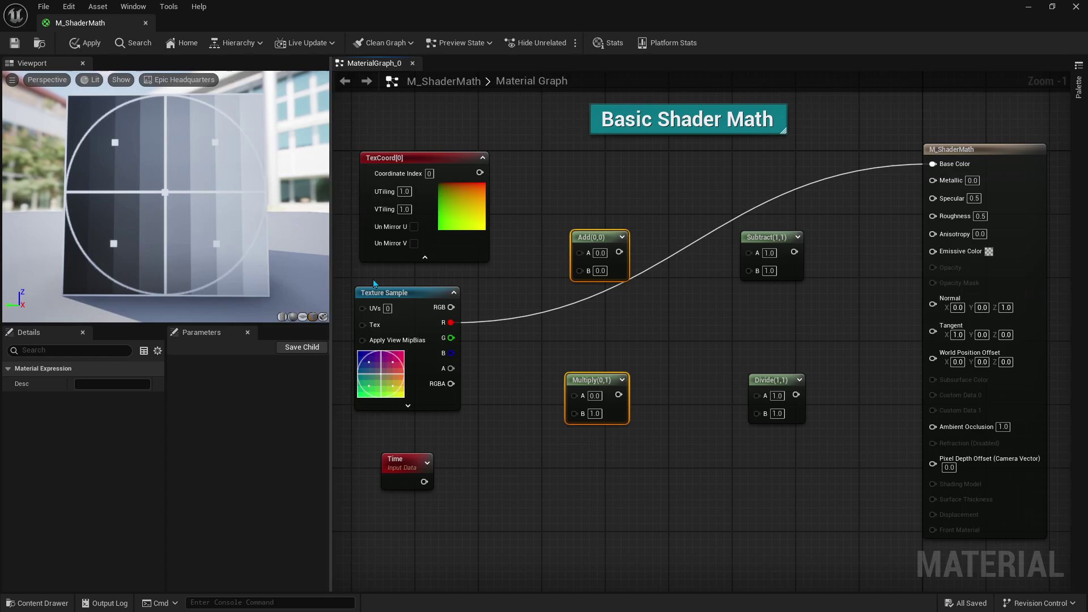
# Step: Set Multiply A to 2 and B to 3, and feed its output into Base Color
pyautogui.click(595, 396)
pyautogui.write('2')
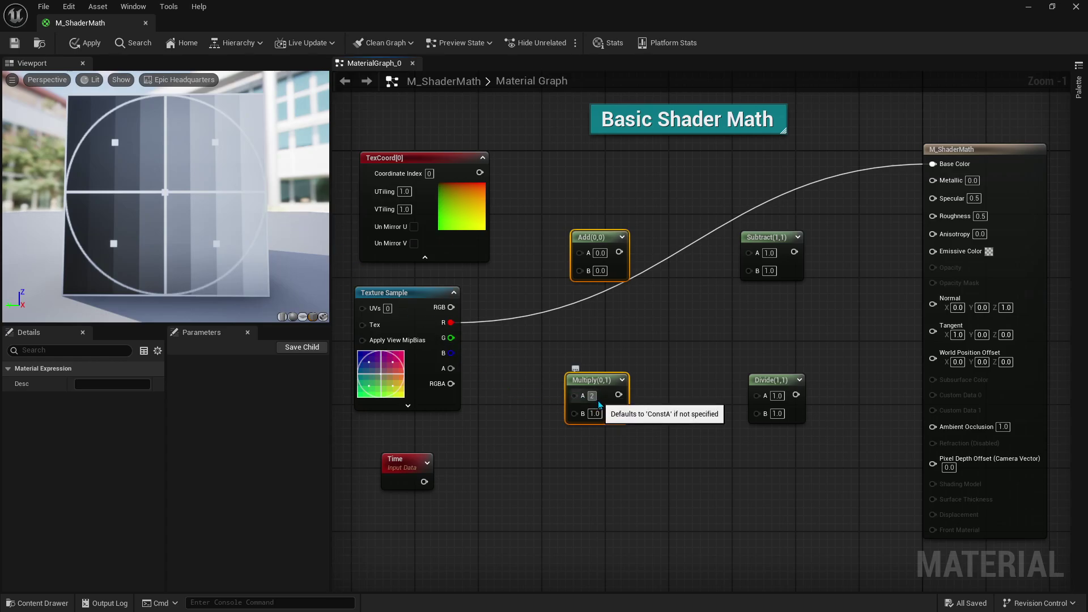
pyautogui.click(595, 414)
pyautogui.write('3')
pyautogui.click(610, 417)
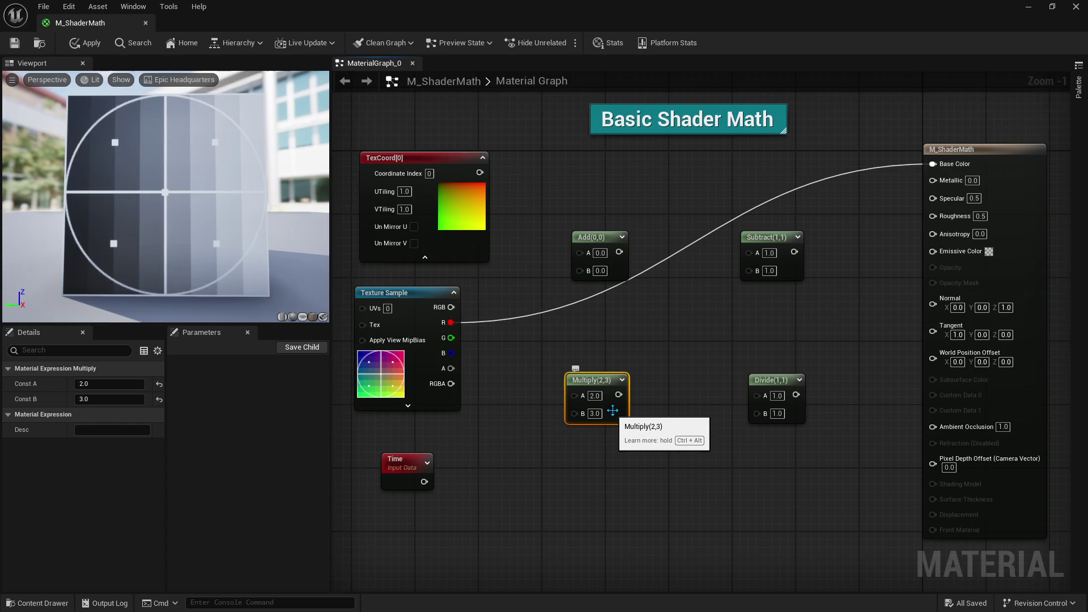
pyautogui.moveTo(619, 395); pyautogui.dragTo(934, 164)
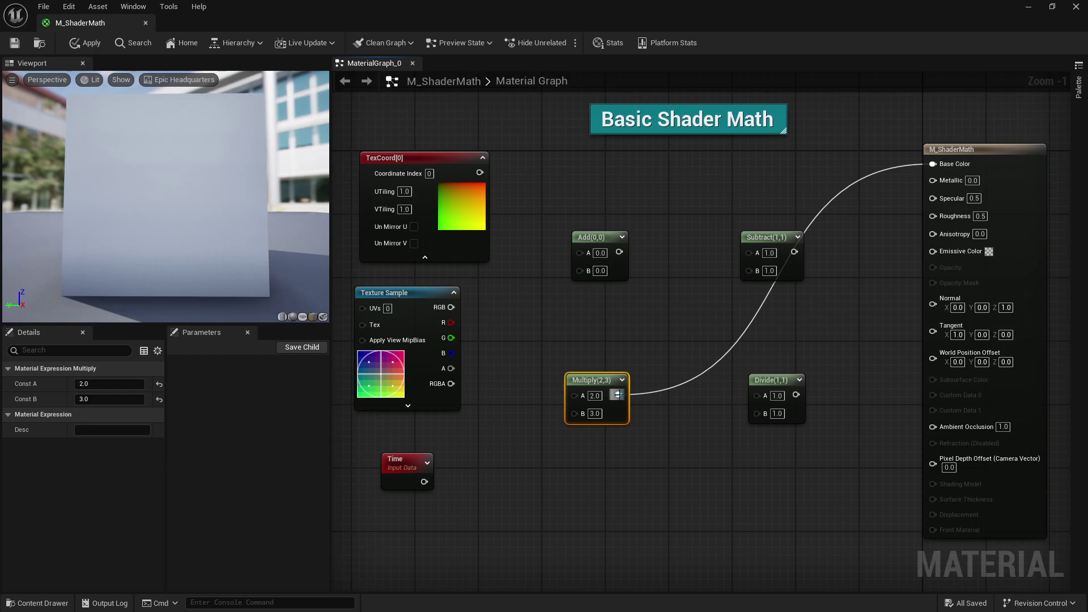
# Step: Undo a trial Emissive Color link and set both Multiply inputs to 0.5
pyautogui.moveTo(619, 395)
pyautogui.mouseDown()
pyautogui.moveTo(688, 379)
pyautogui.moveTo(934, 253)
pyautogui.mouseUp()
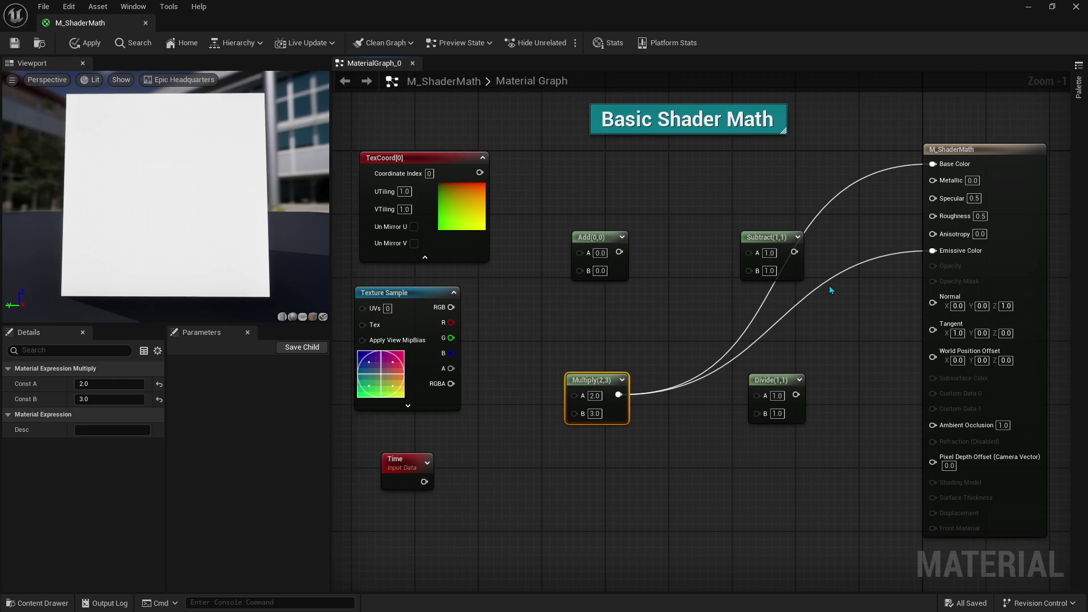
pyautogui.hotkey('ctrl', 'z')
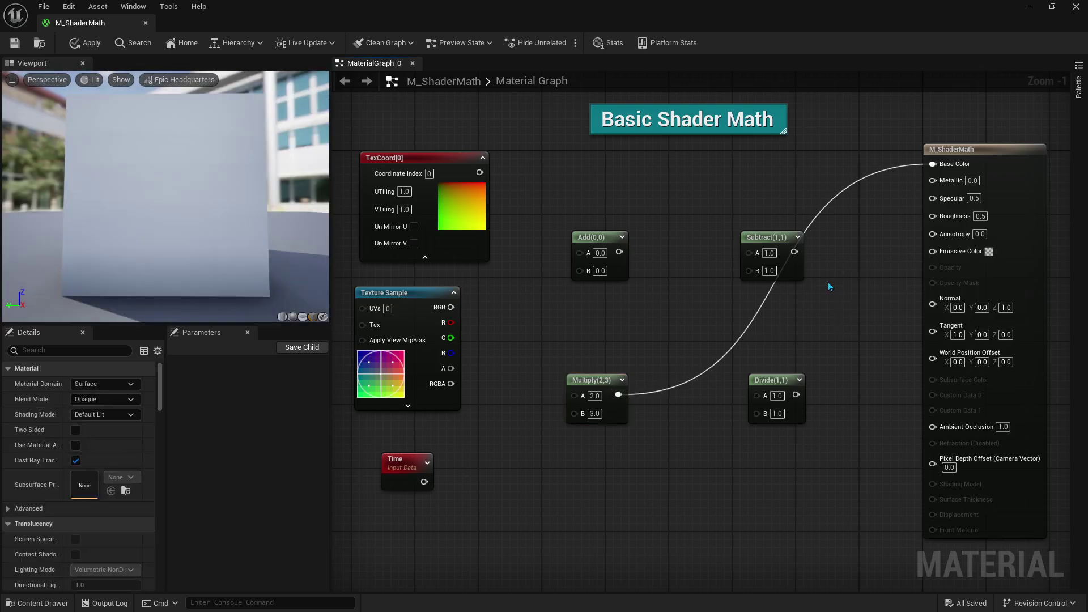
pyautogui.click(603, 400)
pyautogui.write('0.5')
pyautogui.press('Tab')
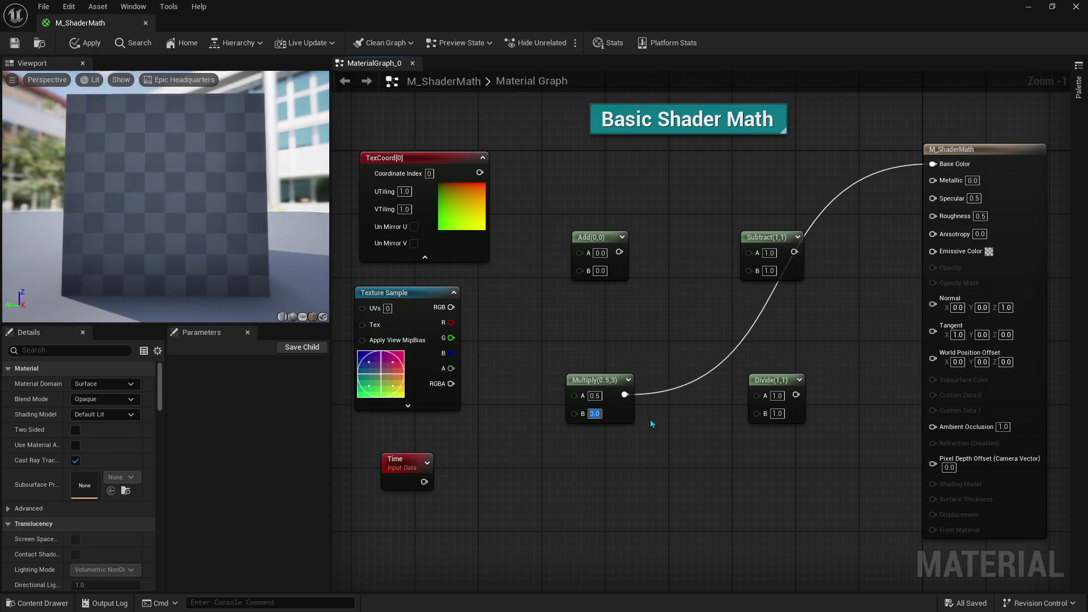
pyautogui.write('0.5')
pyautogui.press('Return')
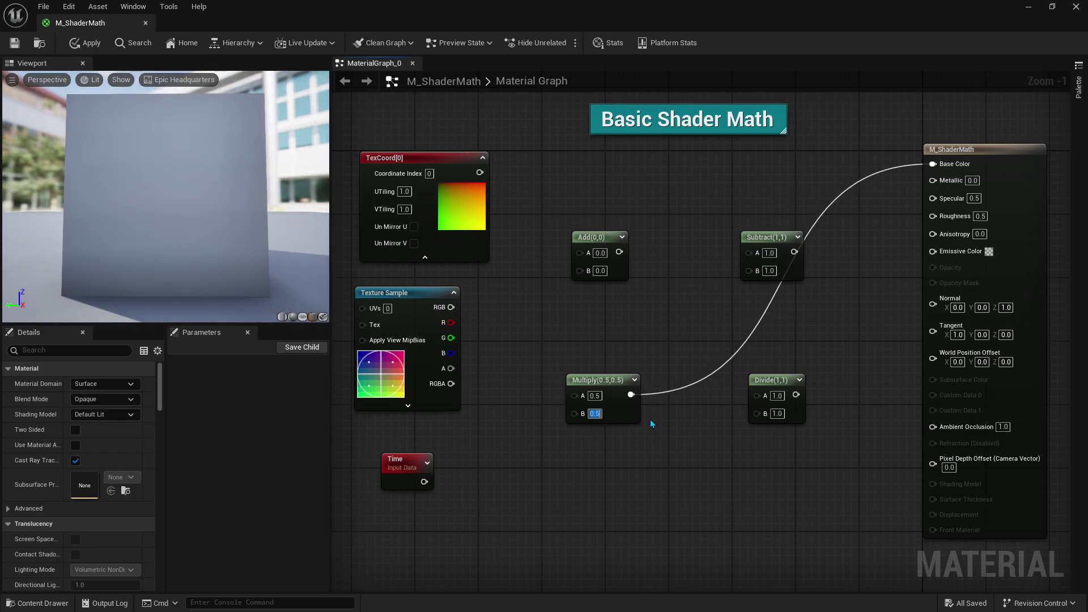
pyautogui.click(636, 418)
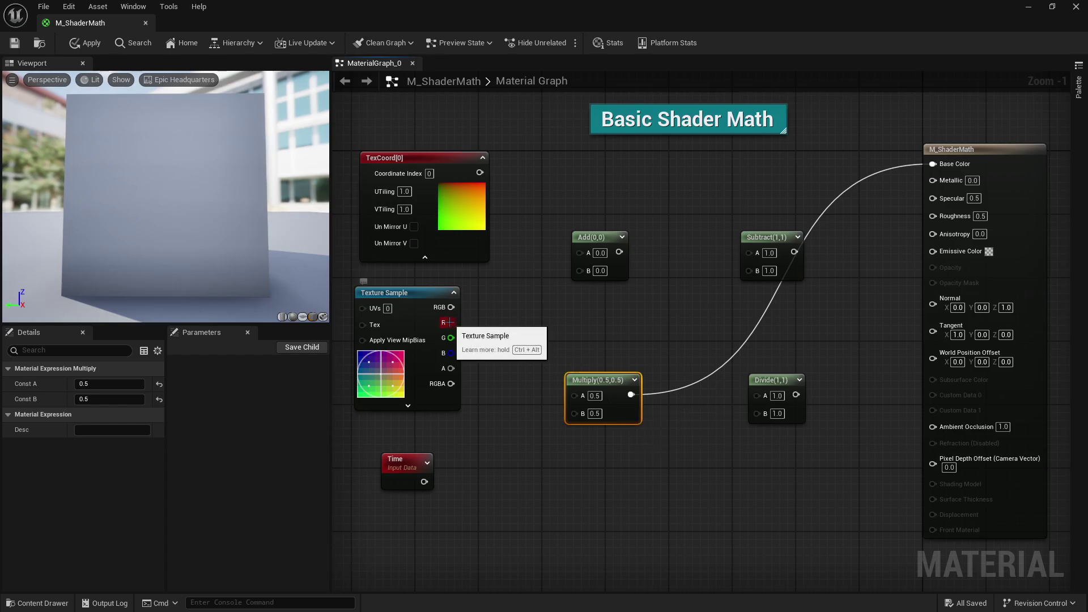
# Step: Wire the texture's red channel into Multiply A with B 0.1, and Multiply into Base Color
pyautogui.moveTo(450, 323)
pyautogui.mouseDown()
pyautogui.moveTo(863, 228)
pyautogui.moveTo(935, 164)
pyautogui.mouseUp()
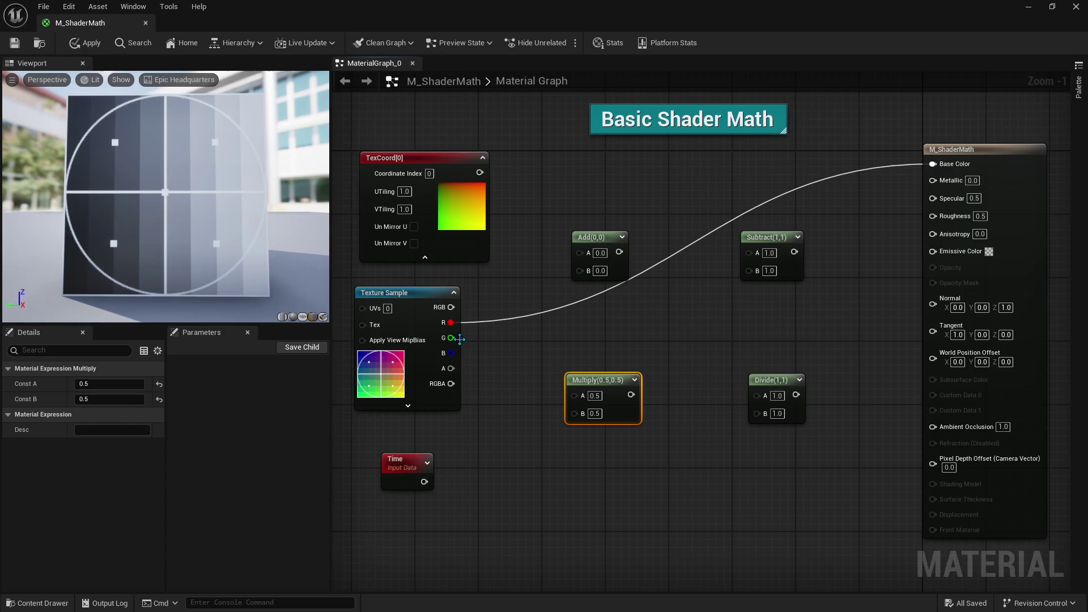
pyautogui.moveTo(451, 323); pyautogui.dragTo(579, 398)
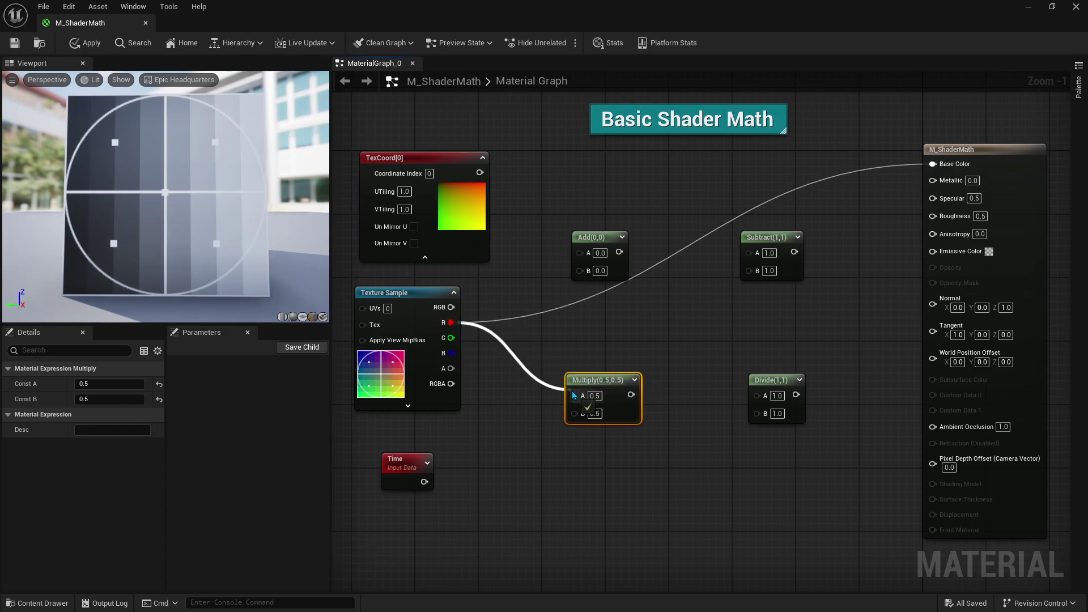
pyautogui.click(594, 411)
pyautogui.write('0.1')
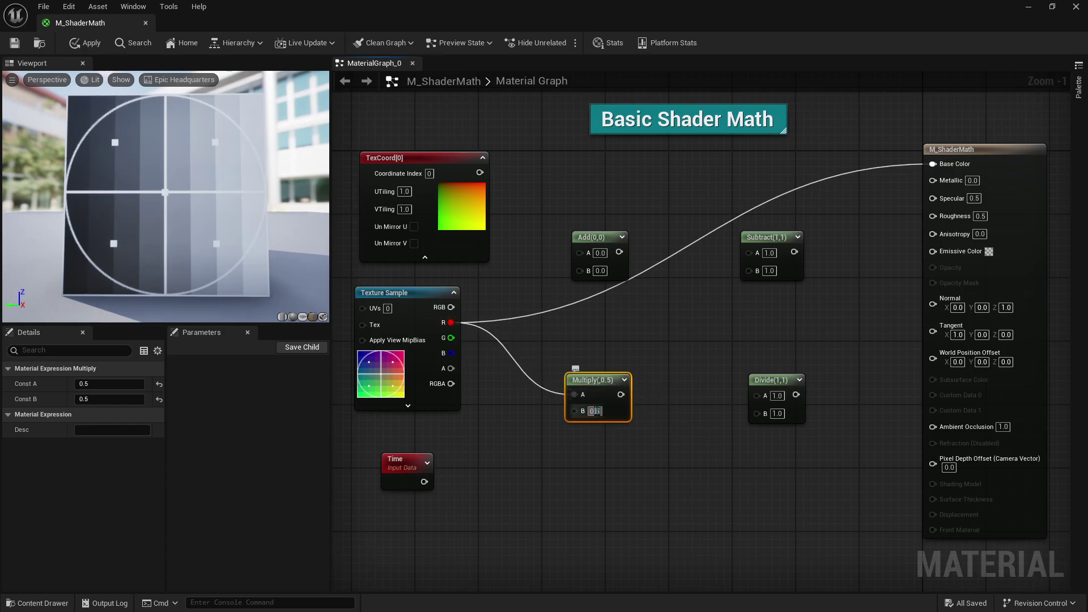
pyautogui.click(644, 420)
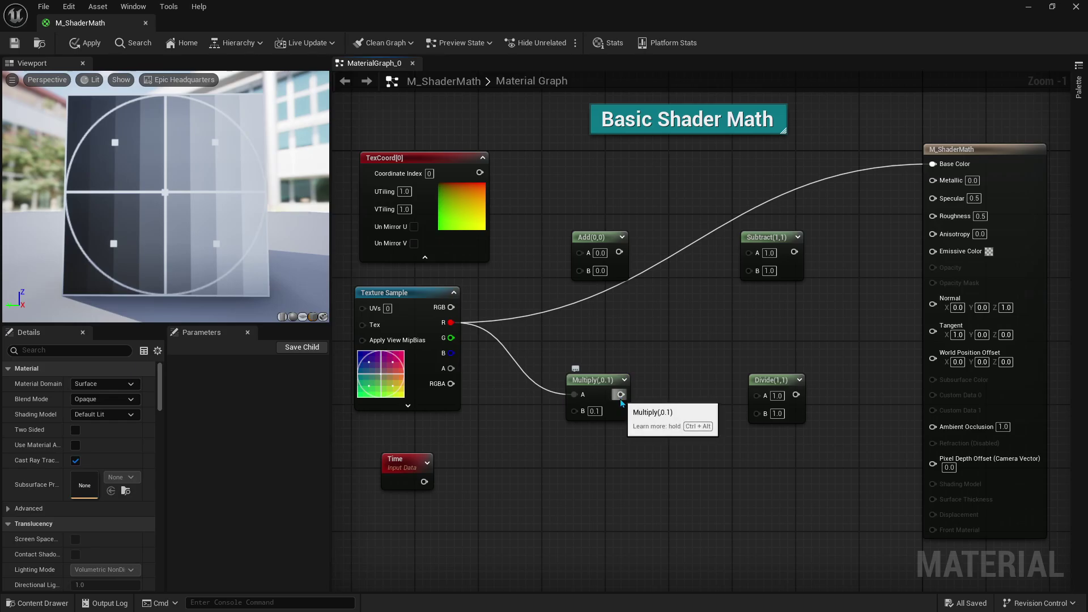
pyautogui.moveTo(620, 399)
pyautogui.mouseDown()
pyautogui.moveTo(860, 192)
pyautogui.moveTo(935, 172)
pyautogui.mouseUp()
pyautogui.moveTo(939, 171); pyautogui.dragTo(934, 164)
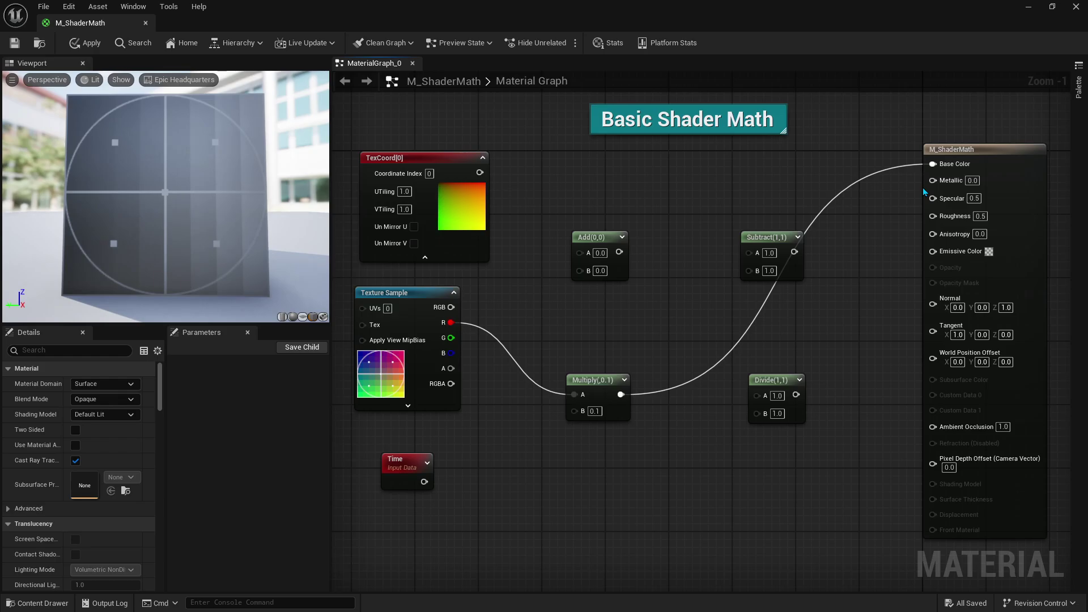
# Step: Switch Multiply A to the full RGB output and settle on a B factor of 0.2
pyautogui.click(594, 411)
pyautogui.write('3')
pyautogui.press('Return')
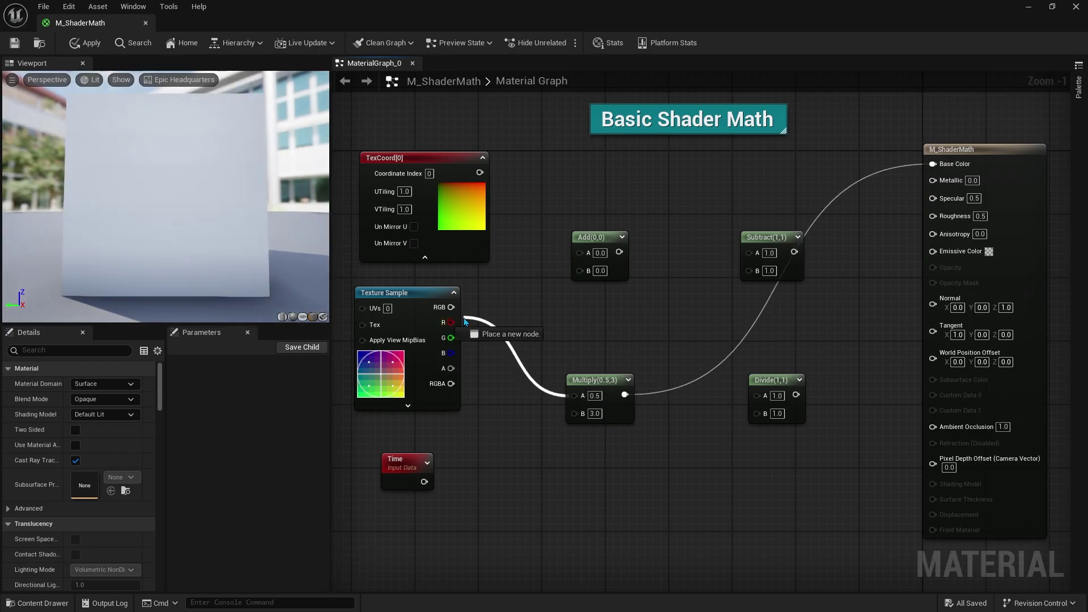
pyautogui.moveTo(451, 307); pyautogui.dragTo(574, 395)
pyautogui.click(594, 411)
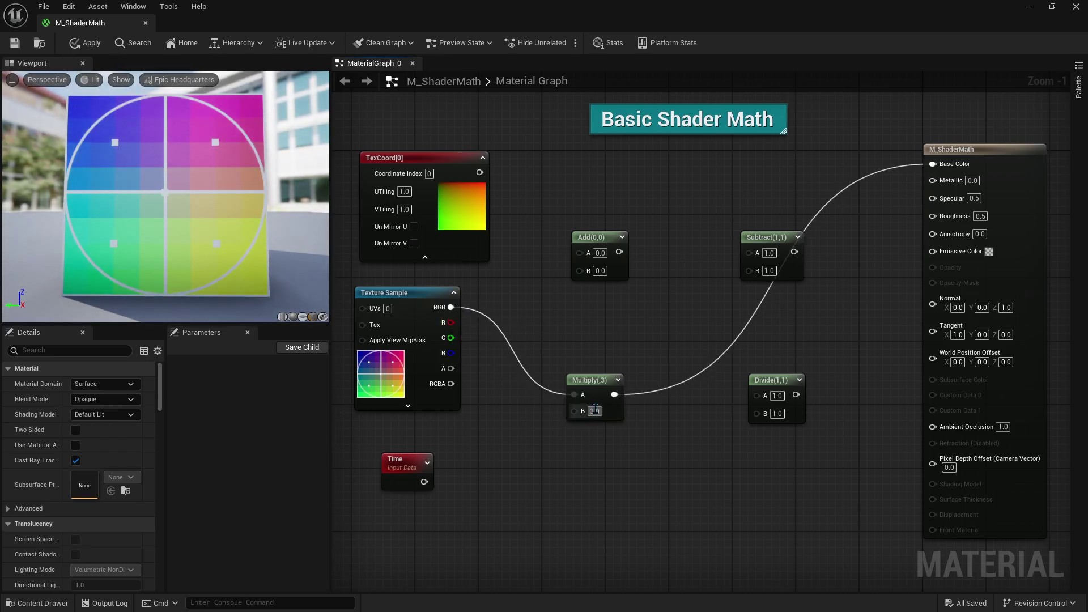
pyautogui.write('4')
pyautogui.press('Return')
pyautogui.write('11')
pyautogui.press('Return')
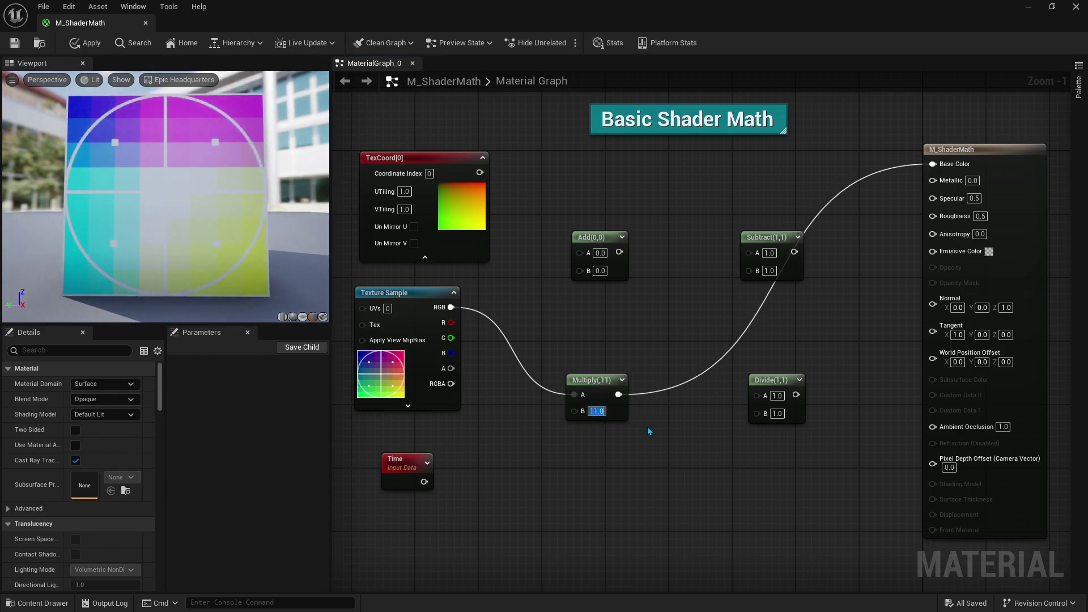
pyautogui.write('0.2')
pyautogui.press('Return')
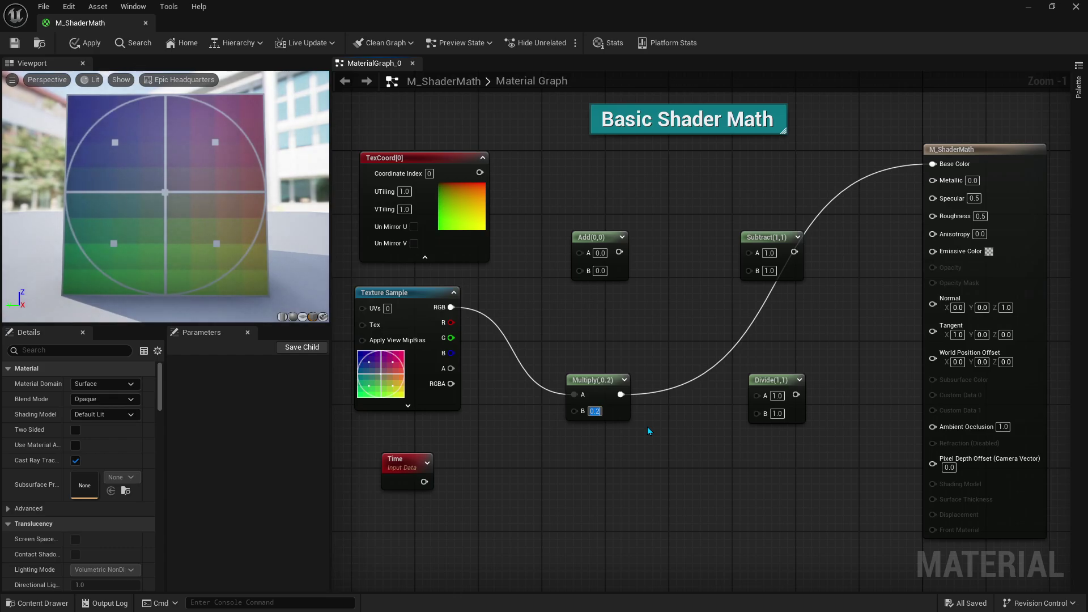
pyautogui.click(648, 426)
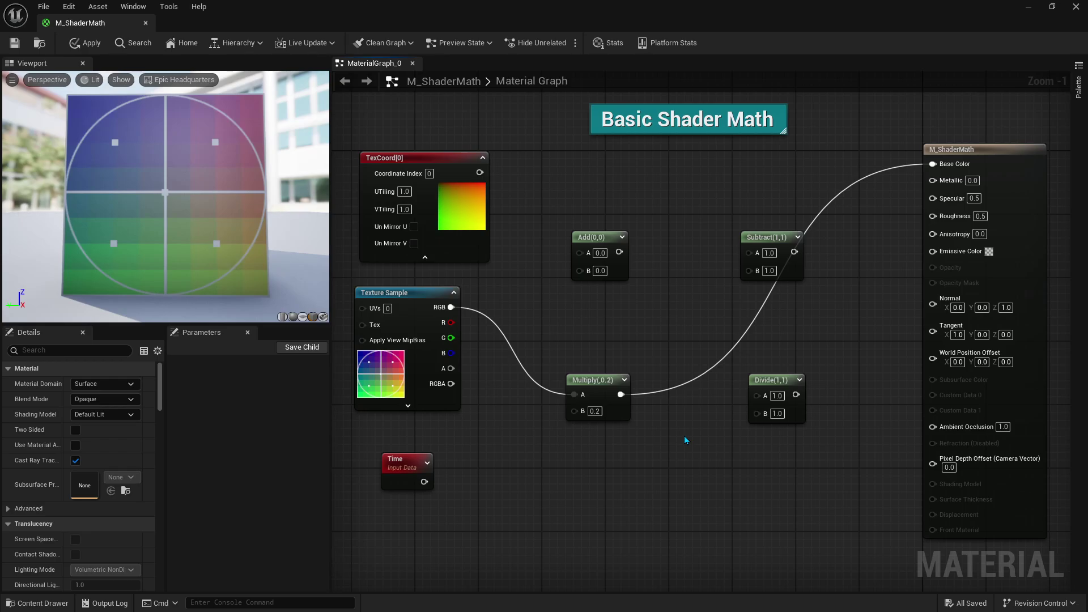
# Step: Unhook RGB from Multiply, route the red channel through Add with B 0.5 into Base Color
pyautogui.keyDown('alt'); pyautogui.click(448, 310); pyautogui.keyUp('alt')
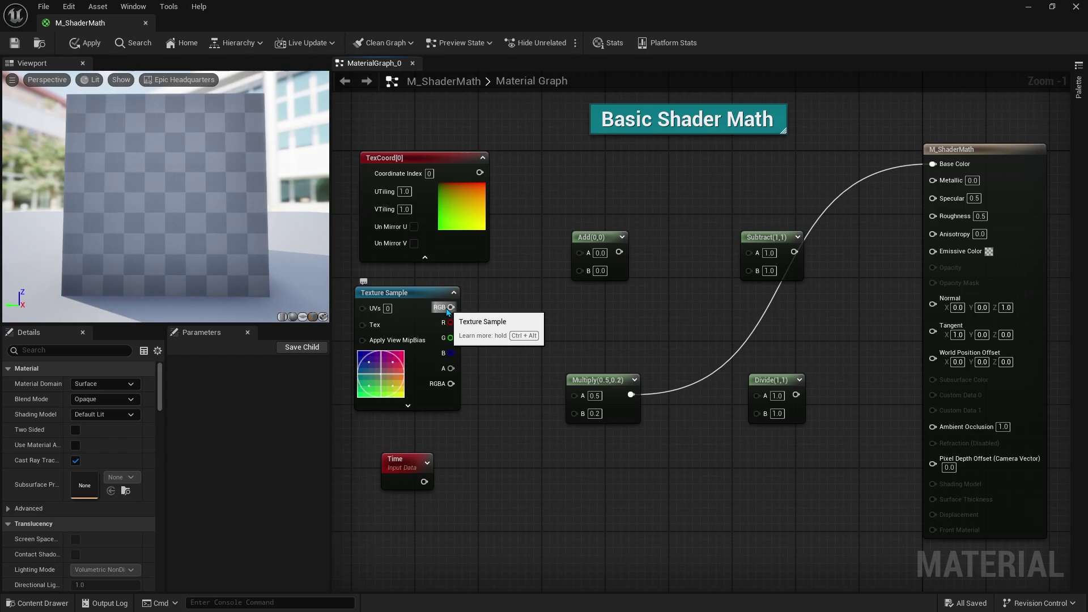
pyautogui.moveTo(451, 322); pyautogui.dragTo(584, 254)
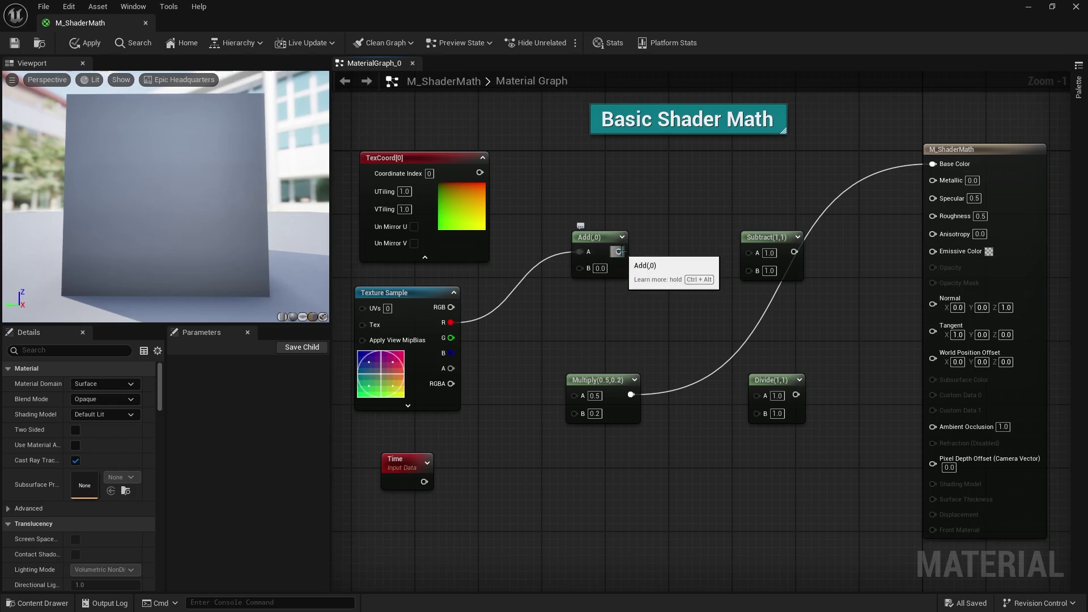
pyautogui.moveTo(619, 252); pyautogui.dragTo(933, 164)
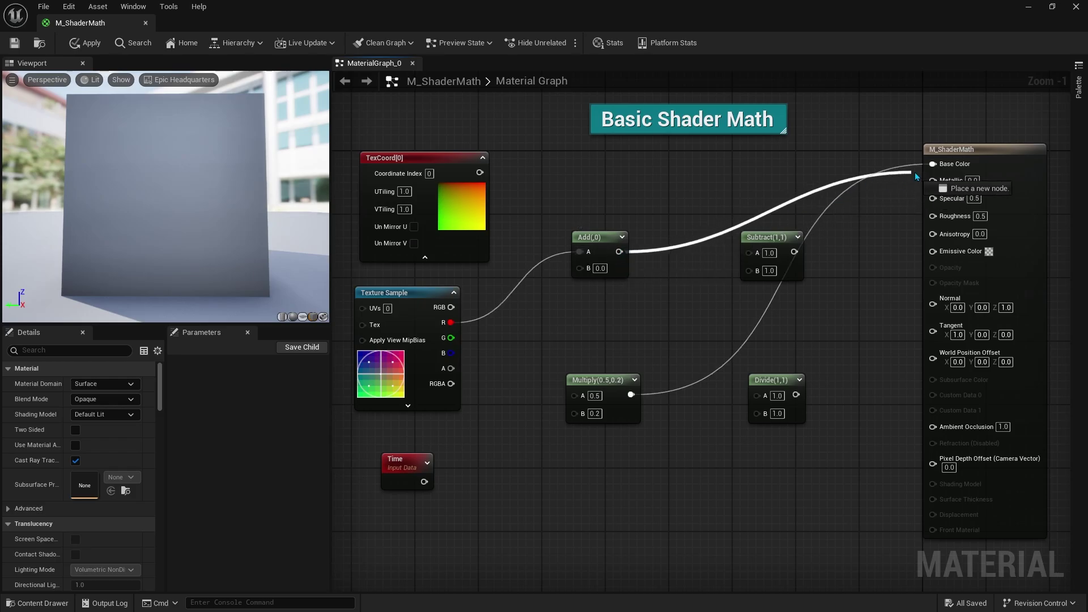
pyautogui.click(599, 268)
pyautogui.write('0.5')
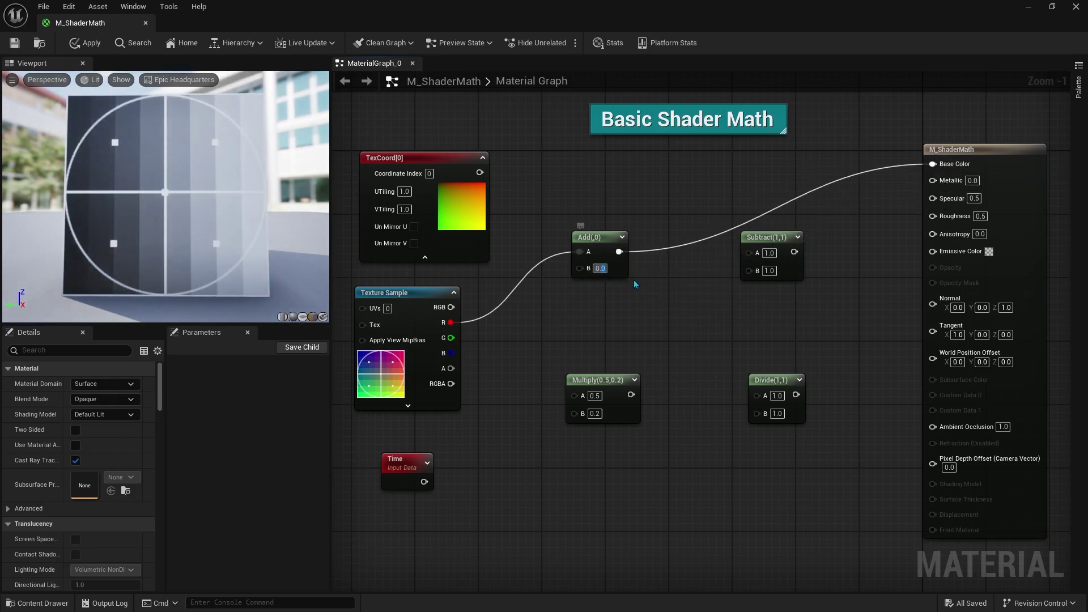
pyautogui.press('Return')
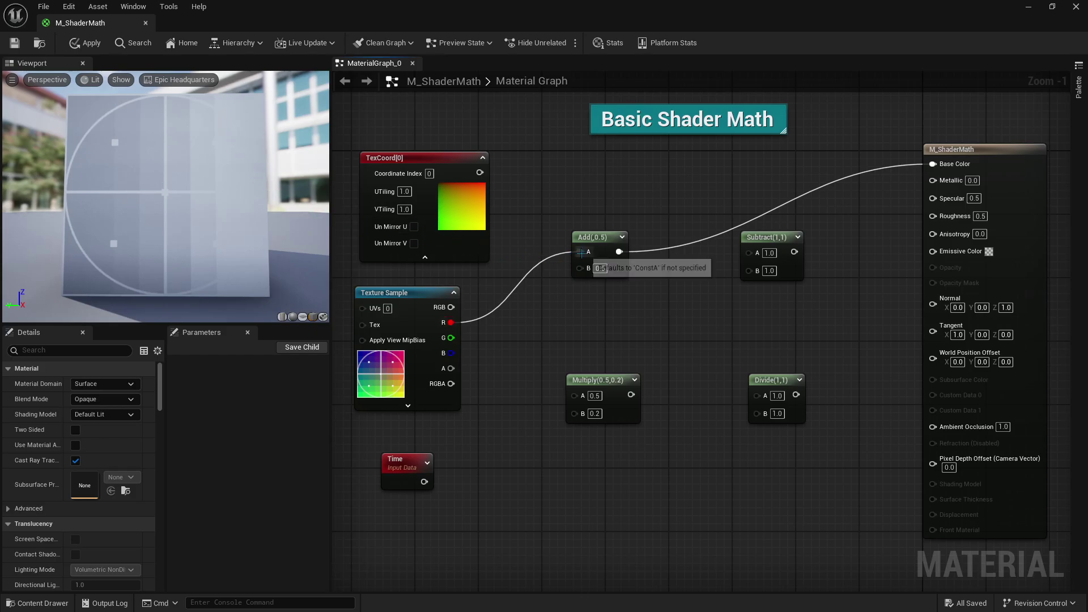
# Step: Move the red-channel wire to Subtract A, set B to 0.5, and feed Subtract into Base Color
pyautogui.moveTo(581, 252)
pyautogui.keyDown('ctrl'); pyautogui.mouseDown()
pyautogui.moveTo(681, 294)
pyautogui.moveTo(749, 253)
pyautogui.mouseUp(); pyautogui.keyUp('ctrl')
pyautogui.click(770, 269)
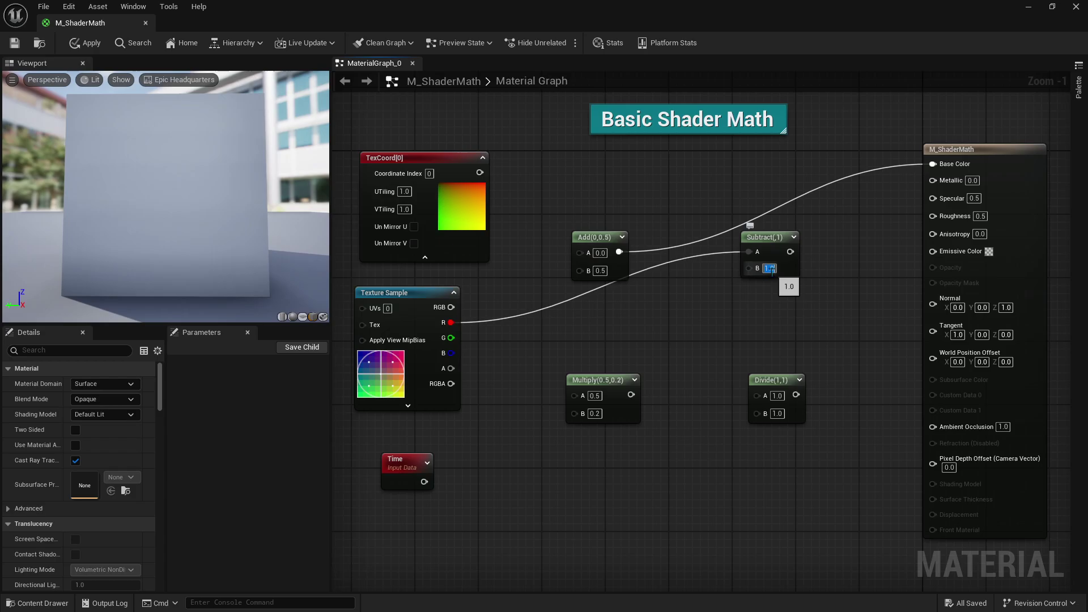
pyautogui.write('0.5')
pyautogui.press('Return')
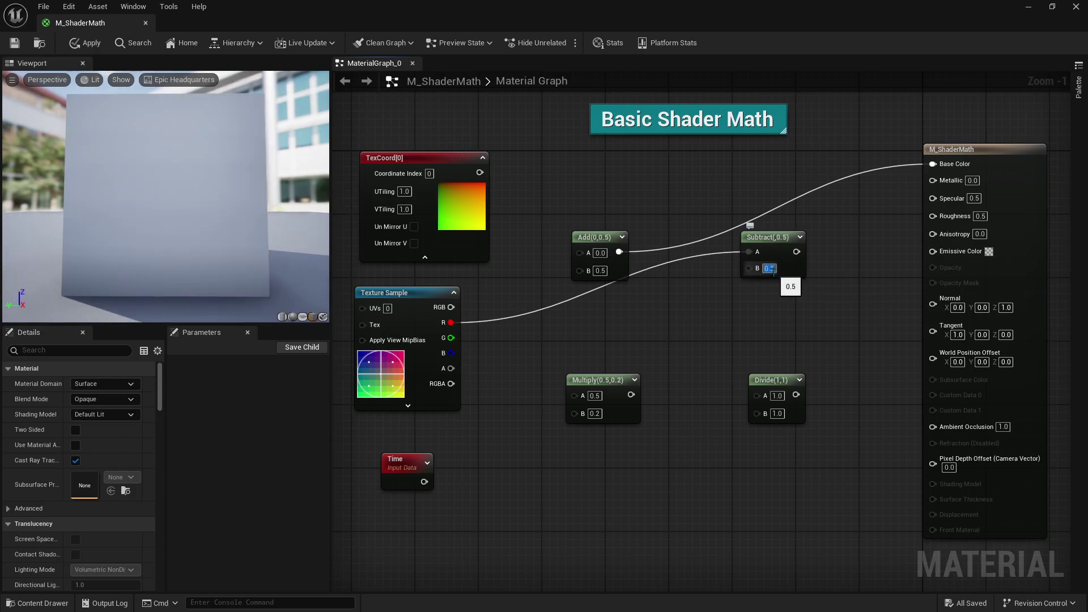
pyautogui.moveTo(796, 252); pyautogui.dragTo(933, 164)
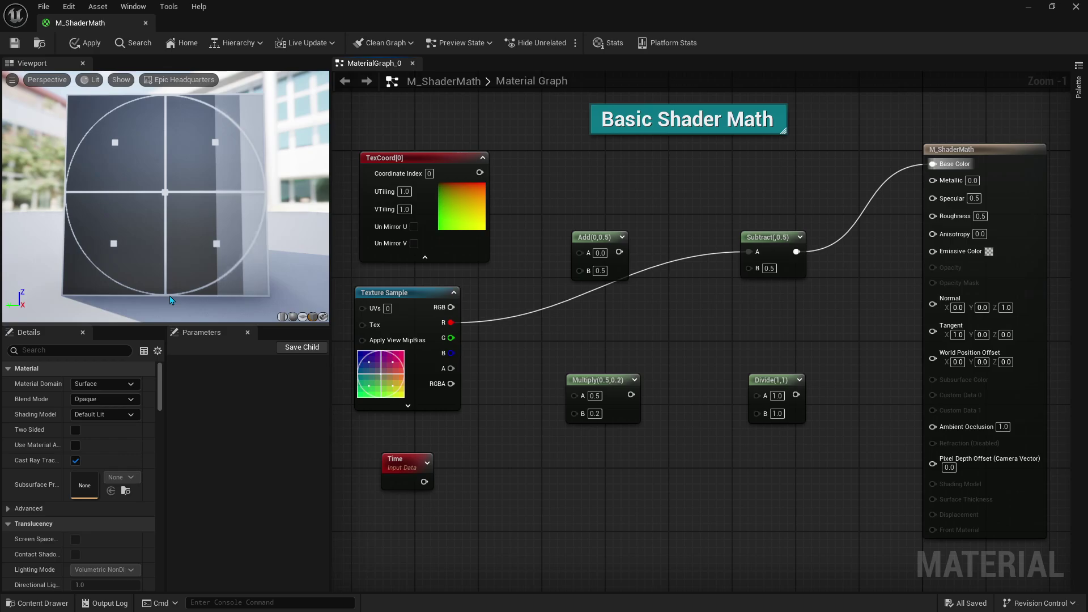
# Step: After a trial RGB × 0.1 hookup to Base Color, marquee-select and delete the four math nodes
pyautogui.keyDown('alt'); pyautogui.click(451, 322); pyautogui.keyUp('alt')
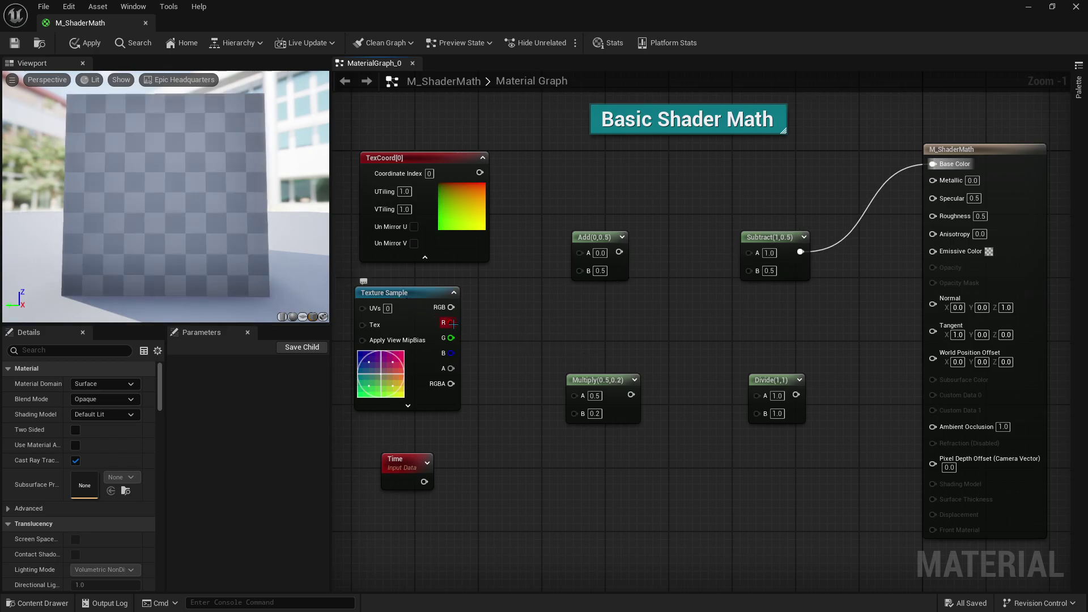
pyautogui.moveTo(451, 307)
pyautogui.mouseDown()
pyautogui.moveTo(579, 251)
pyautogui.moveTo(664, 248)
pyautogui.moveTo(933, 164)
pyautogui.mouseUp()
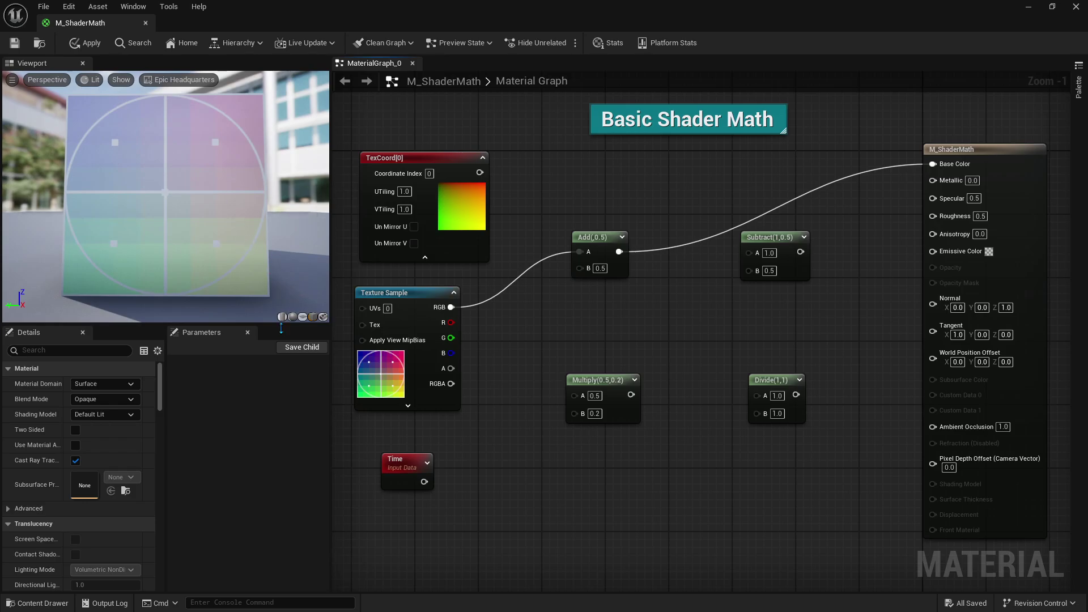
pyautogui.moveTo(452, 307); pyautogui.dragTo(573, 399)
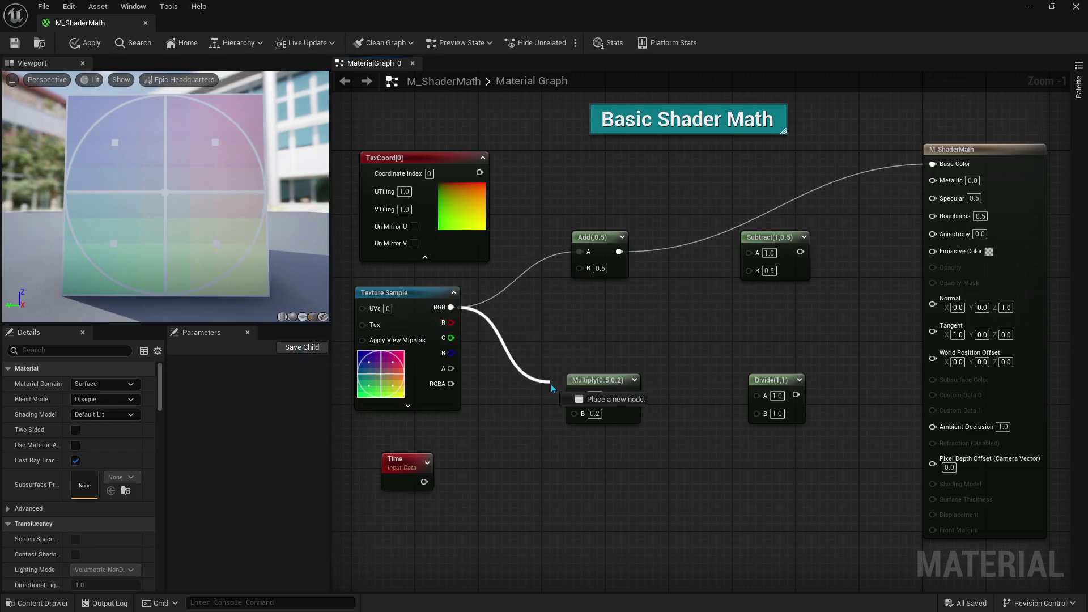
pyautogui.click(595, 412)
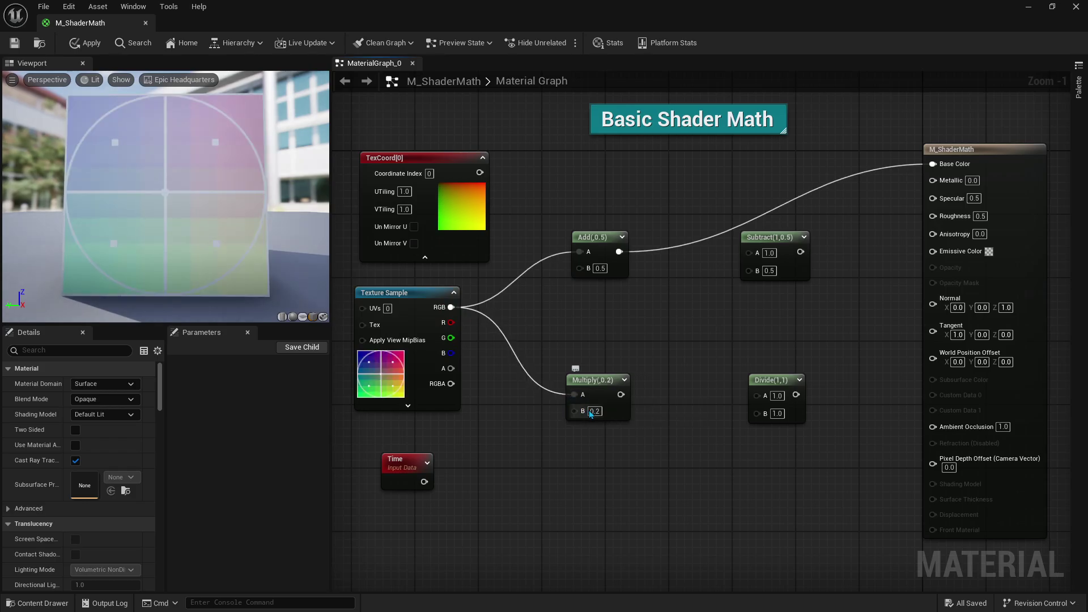
pyautogui.write('0.1')
pyautogui.click(622, 414)
pyautogui.moveTo(622, 394); pyautogui.dragTo(932, 164)
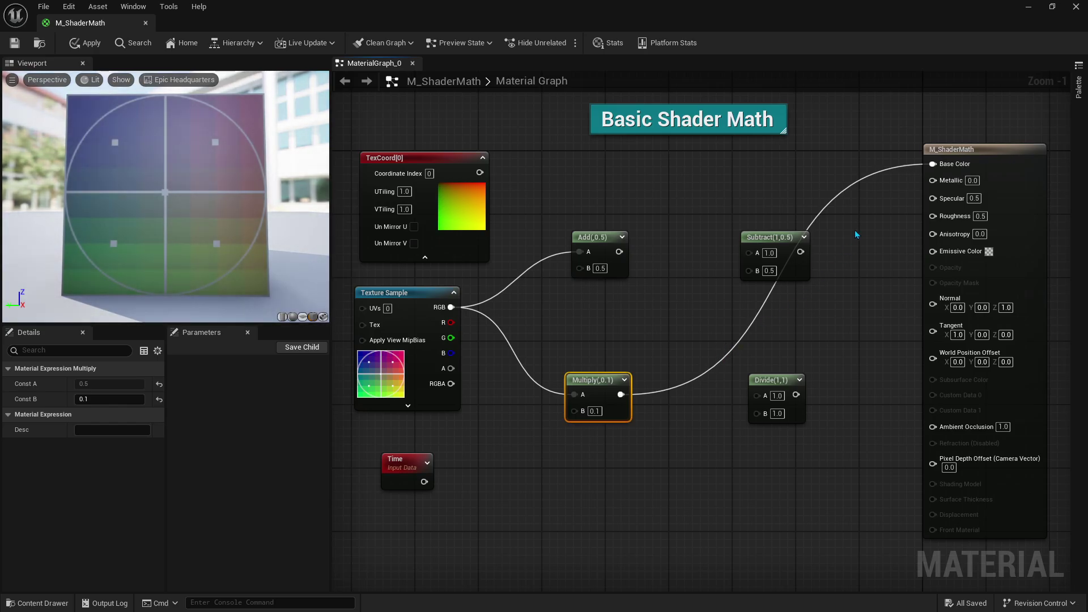
pyautogui.moveTo(856, 216); pyautogui.dragTo(556, 461)
pyautogui.press('Delete')
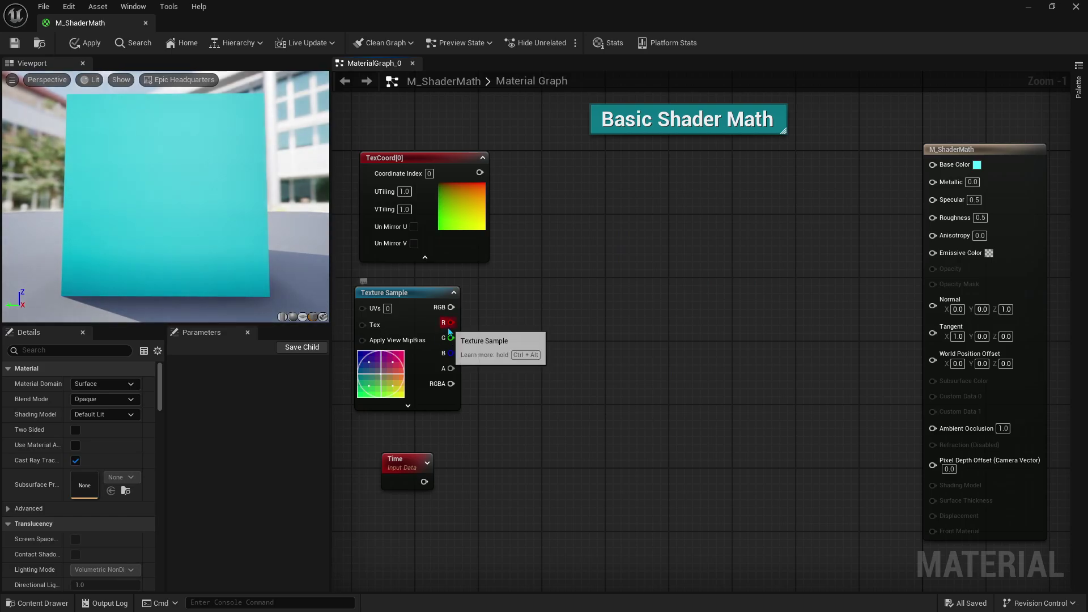
# Step: Drag the Texture Sample's R pin straight onto the Base Color input
pyautogui.moveTo(448, 330); pyautogui.dragTo(932, 164)
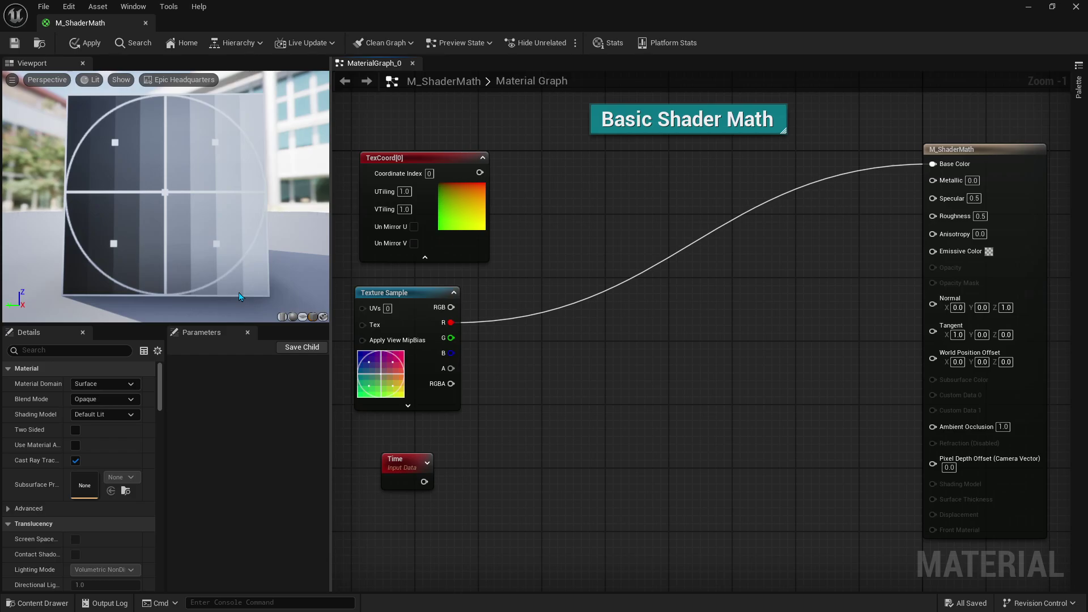
# Step: Add a Constant node set to 1 and a Subtract node
pyautogui.click(590, 232)
pyautogui.click(632, 253)
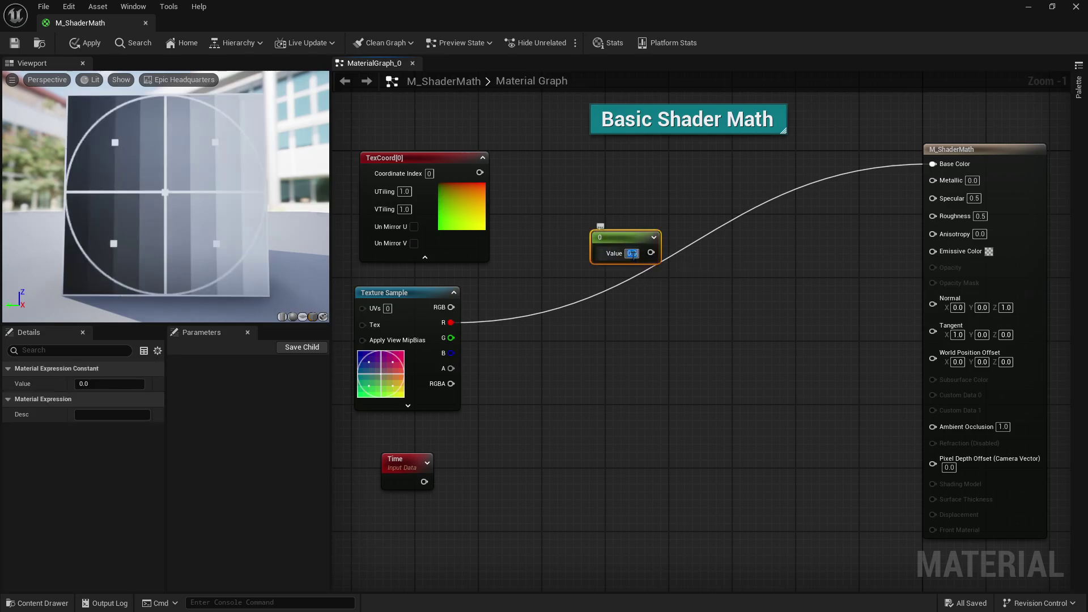
pyautogui.write('1')
pyautogui.click(672, 275)
pyautogui.rightClick(672, 275)
pyautogui.write('sub')
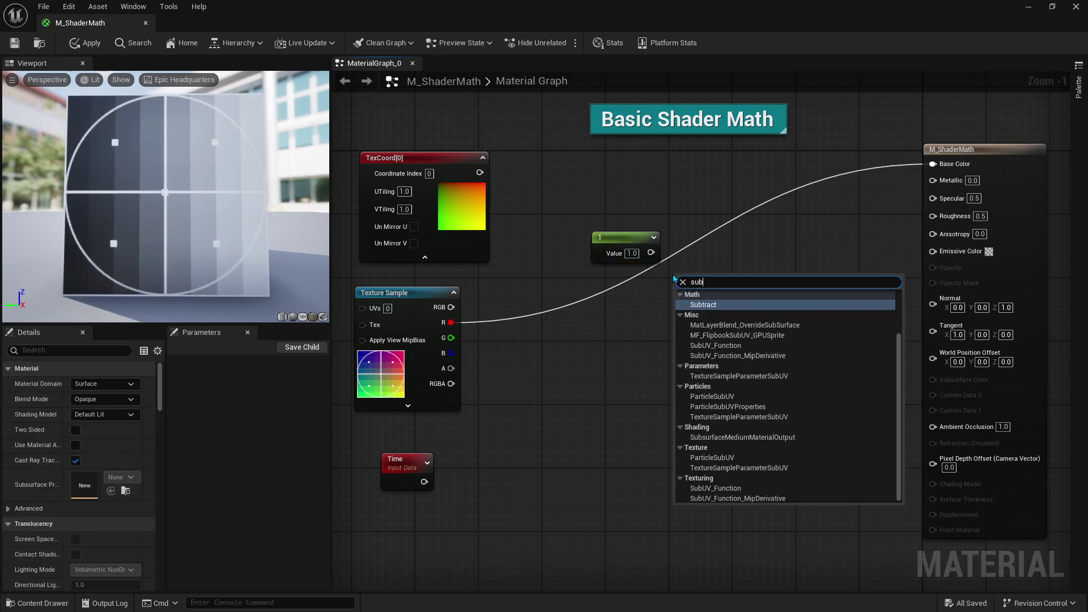
pyautogui.click(708, 305)
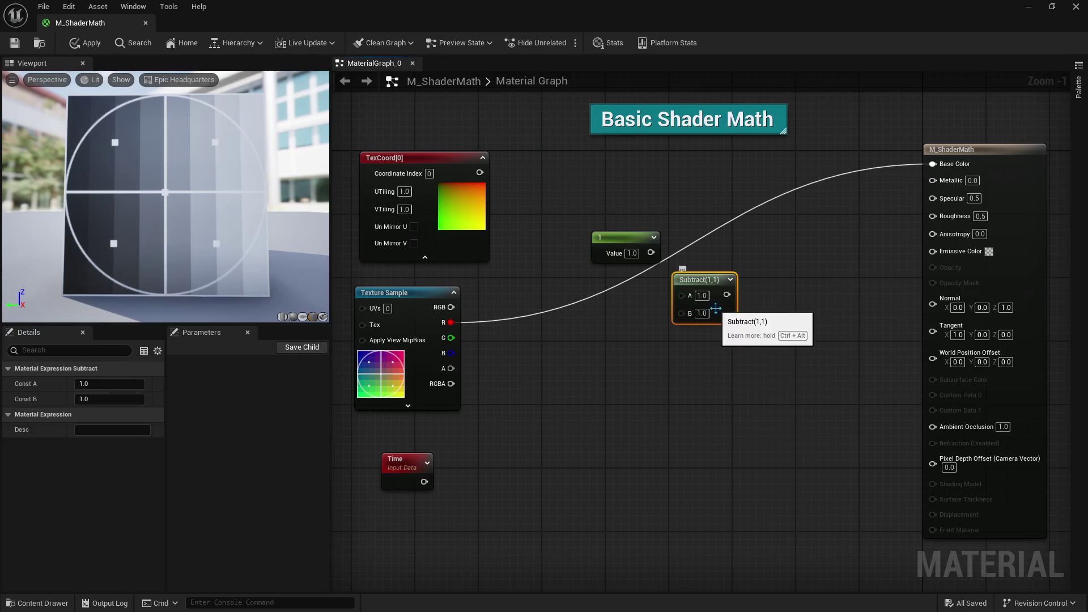
# Step: Wire 1 minus the texture's red channel through Subtract into Base Color
pyautogui.moveTo(682, 295); pyautogui.dragTo(653, 256)
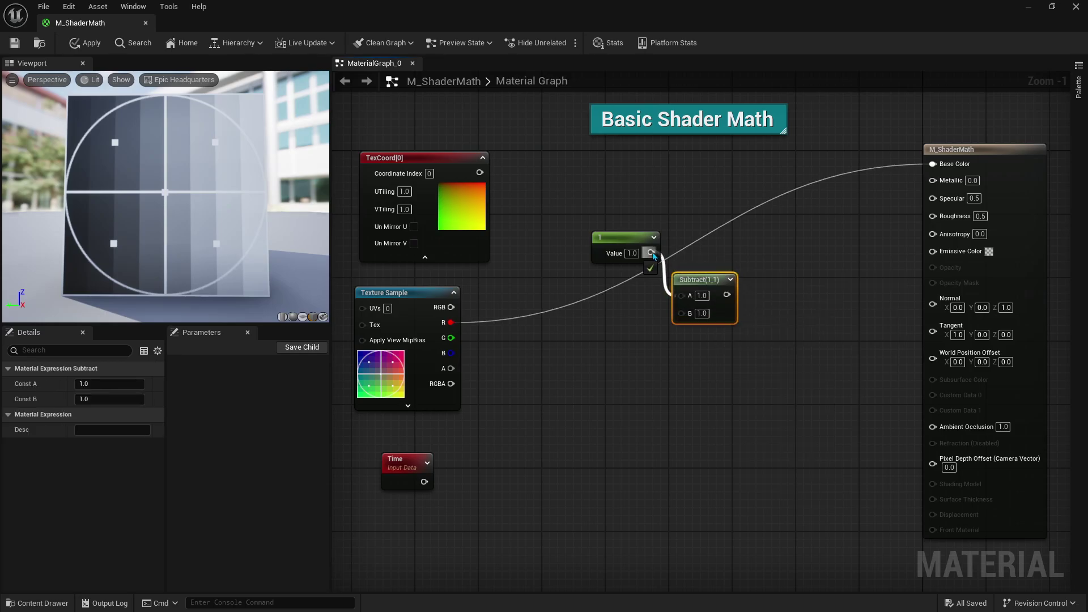
pyautogui.moveTo(681, 312); pyautogui.dragTo(450, 323)
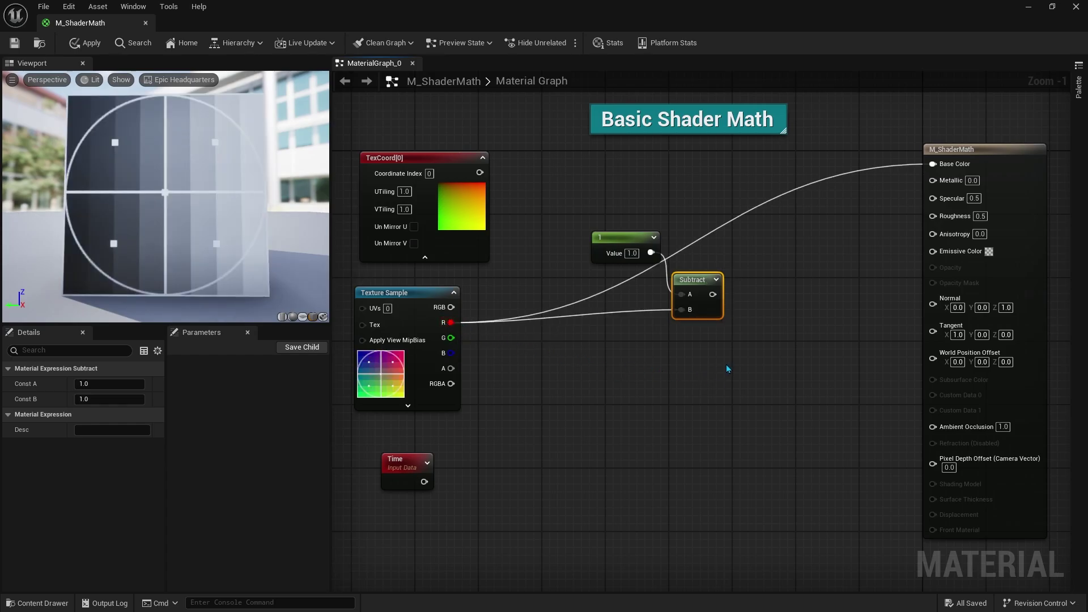
pyautogui.moveTo(713, 294); pyautogui.dragTo(940, 166)
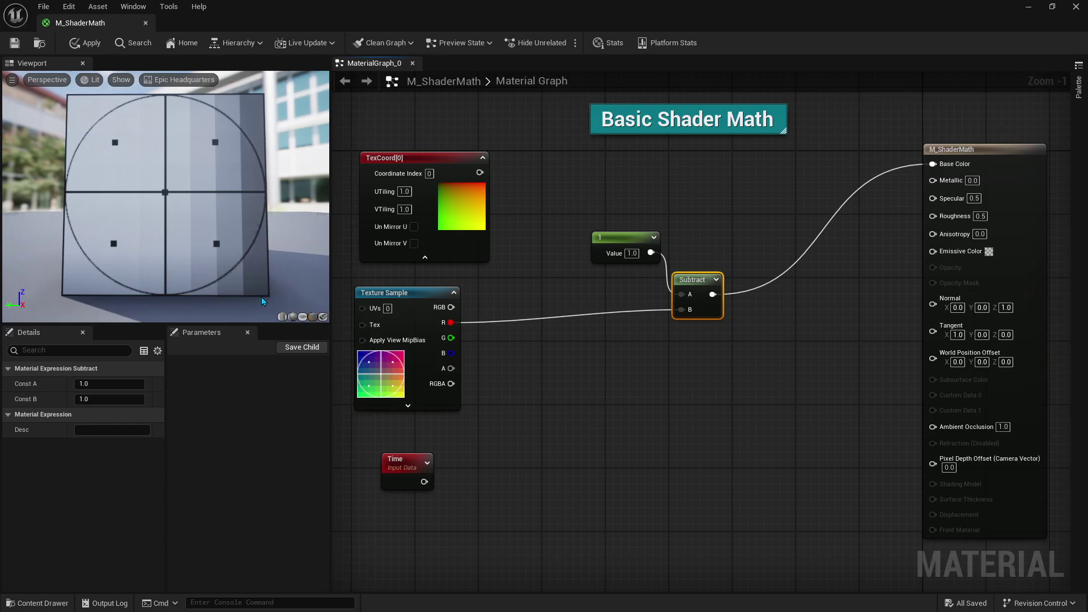
# Step: Add a OneMinus (1-x) node on the texture's red channel to drive Base Color
pyautogui.rightClick(660, 353)
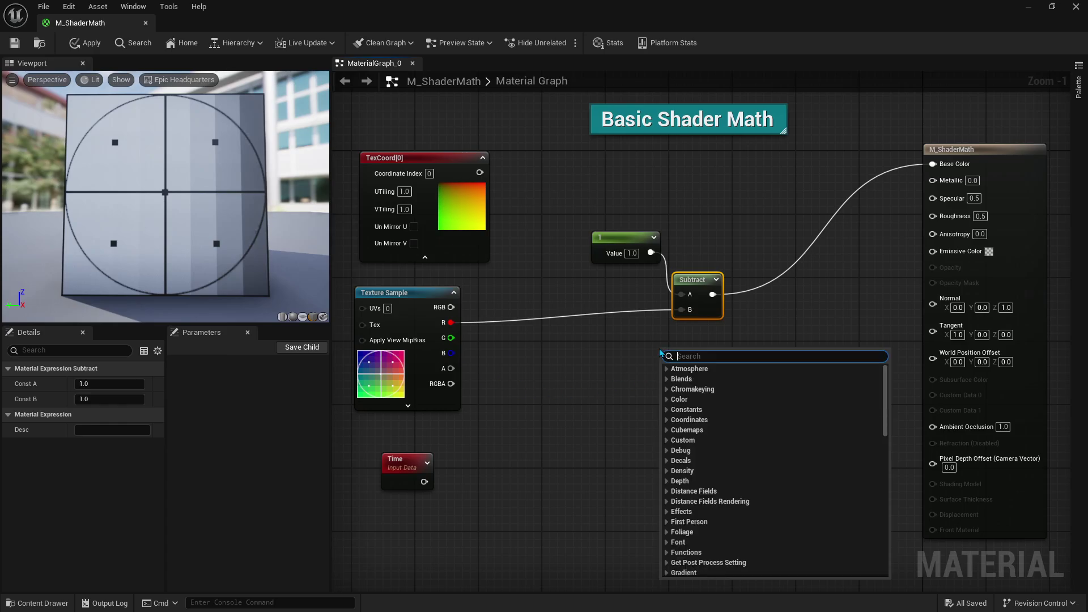
pyautogui.write('one')
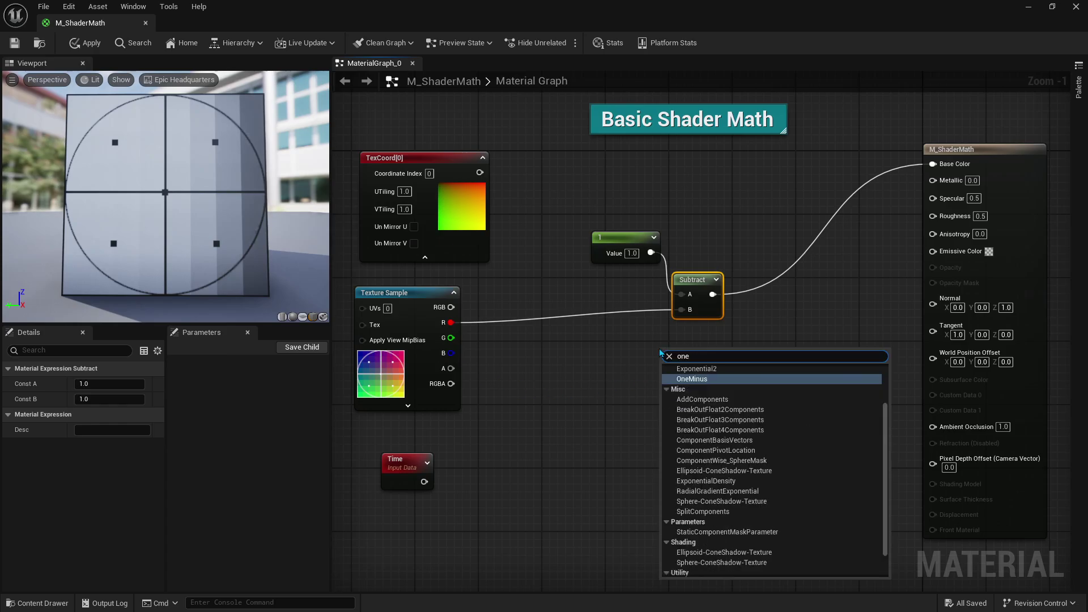
pyautogui.click(692, 380)
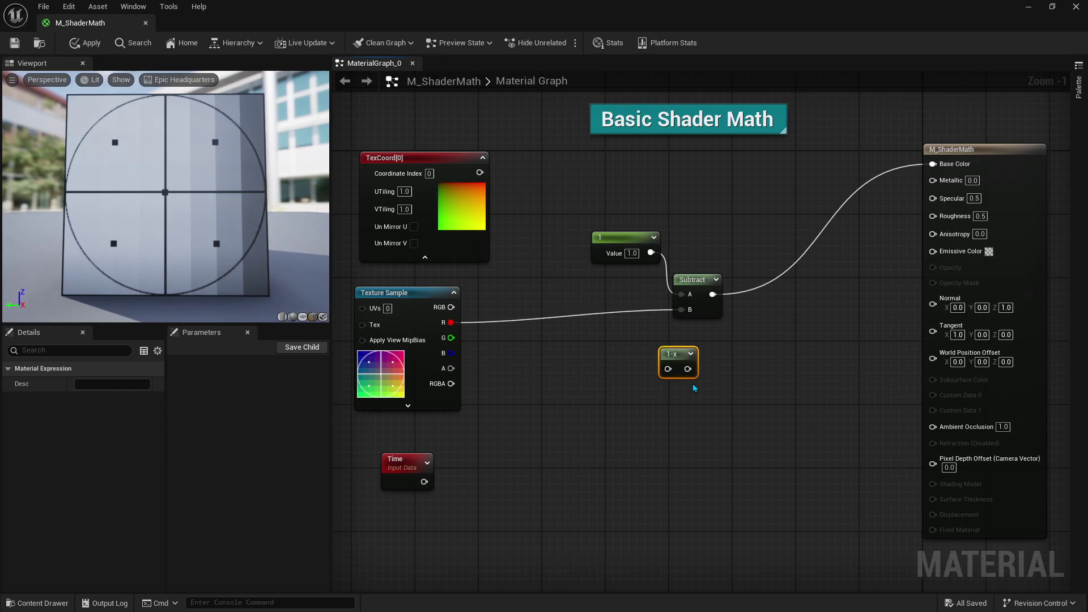
pyautogui.moveTo(450, 323)
pyautogui.mouseDown()
pyautogui.moveTo(668, 369)
pyautogui.moveTo(933, 163)
pyautogui.mouseUp()
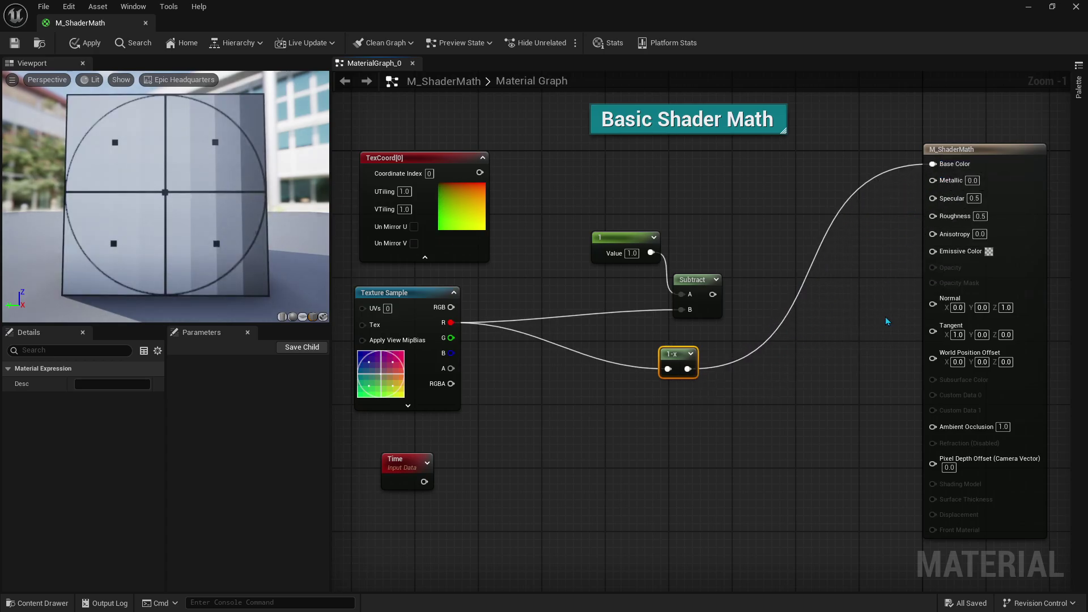
pyautogui.moveTo(669, 358)
pyautogui.mouseDown()
pyautogui.moveTo(687, 367)
pyautogui.moveTo(679, 359)
pyautogui.mouseUp()
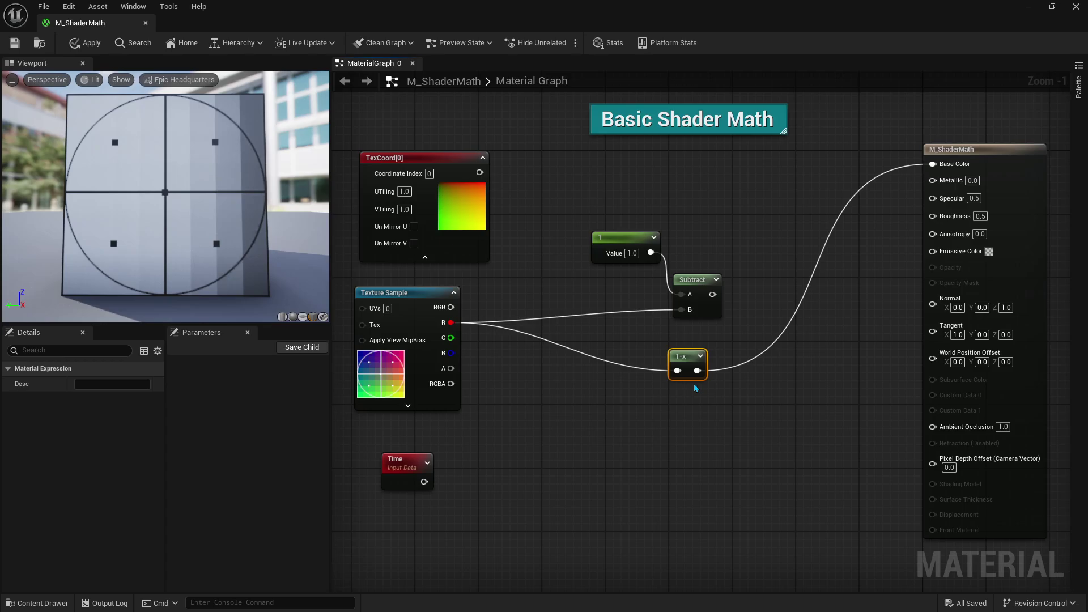
# Step: Delete the Constant, Subtract and 1-x nodes and wire the Texture Sample's RGB into Base Color
pyautogui.moveTo(803, 215); pyautogui.dragTo(566, 445)
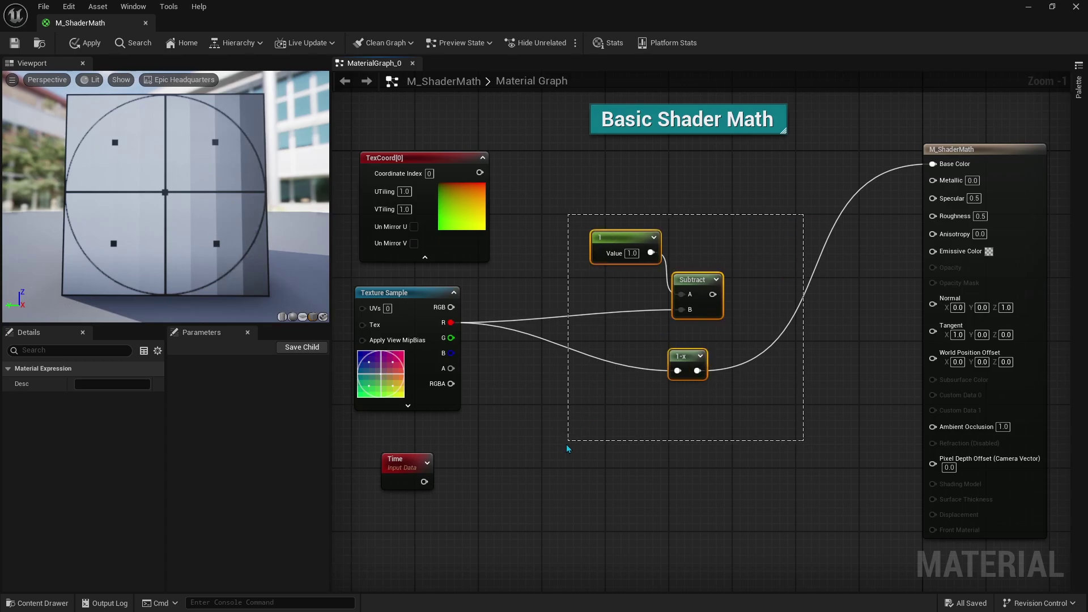
pyautogui.press('Delete')
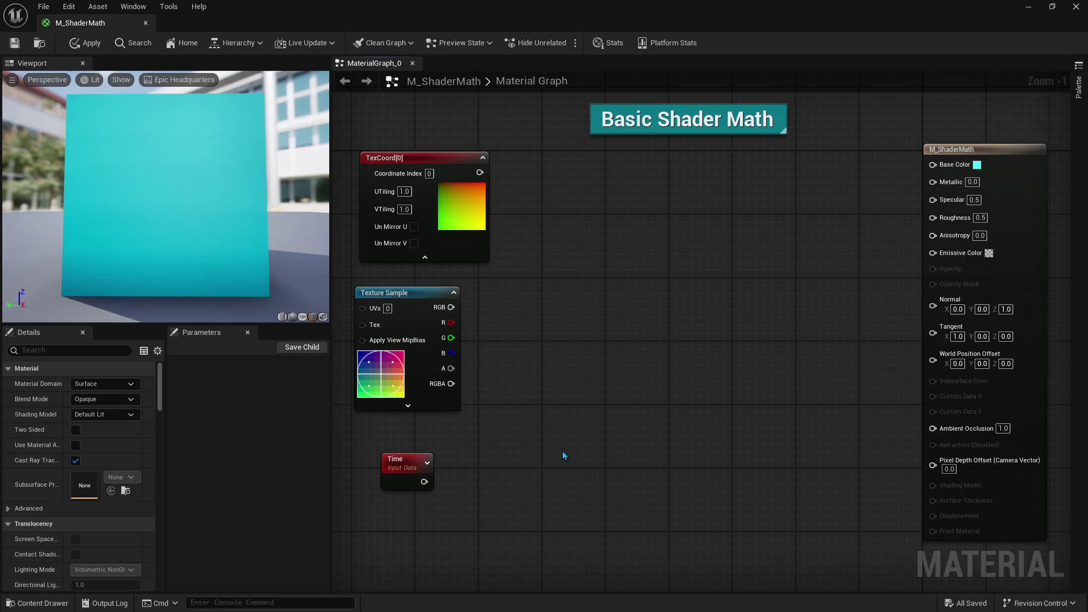
pyautogui.moveTo(378, 380)
pyautogui.mouseDown()
pyautogui.moveTo(645, 340)
pyautogui.moveTo(654, 324)
pyautogui.mouseUp()
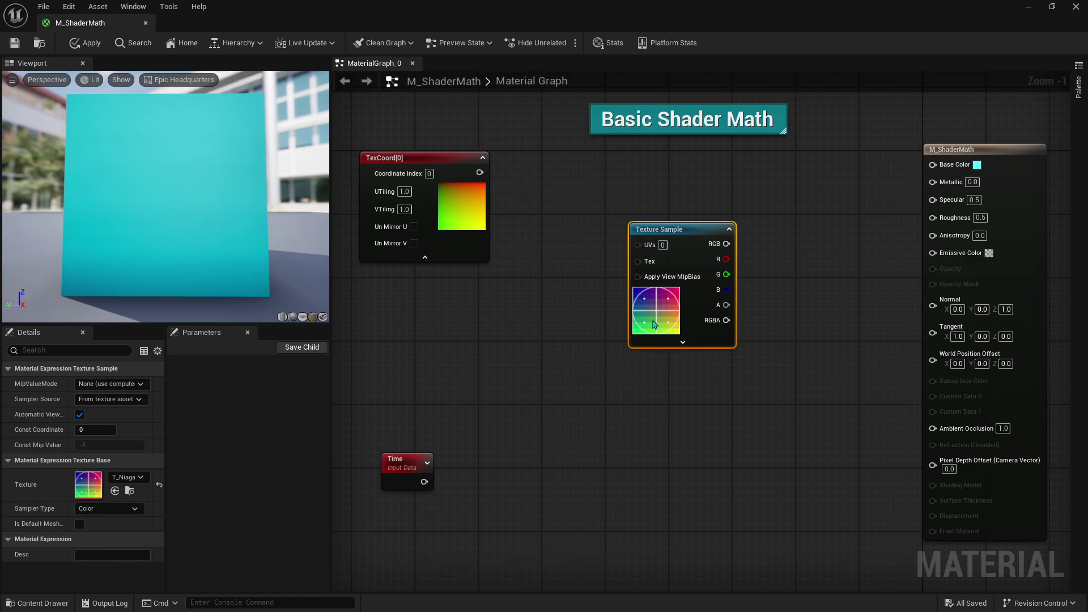
pyautogui.moveTo(726, 243); pyautogui.dragTo(934, 169)
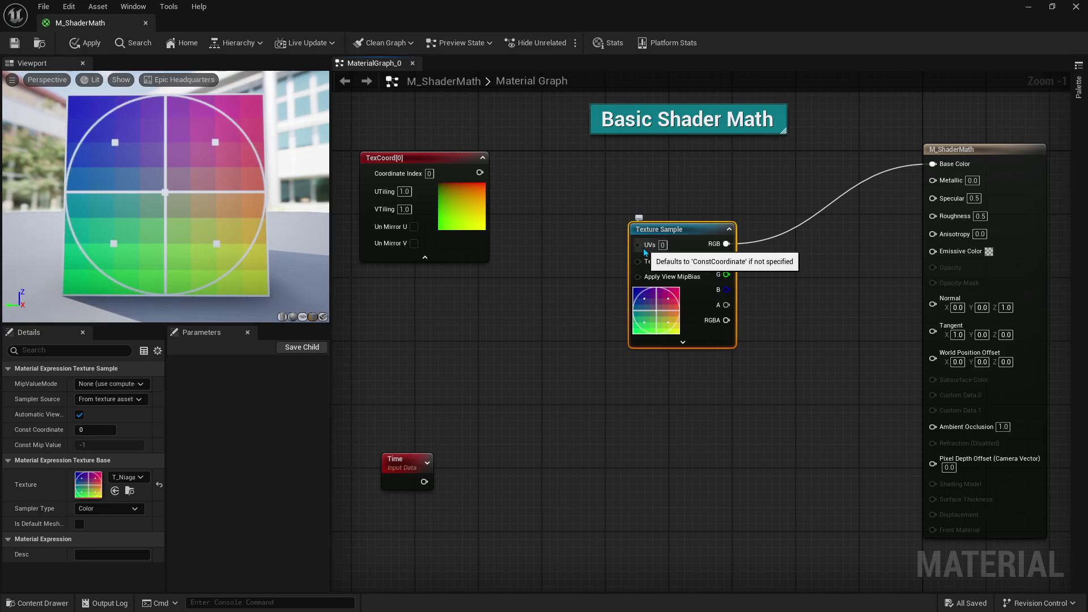
pyautogui.moveTo(669, 308)
pyautogui.mouseDown()
pyautogui.moveTo(717, 237)
pyautogui.moveTo(693, 229)
pyautogui.mouseUp()
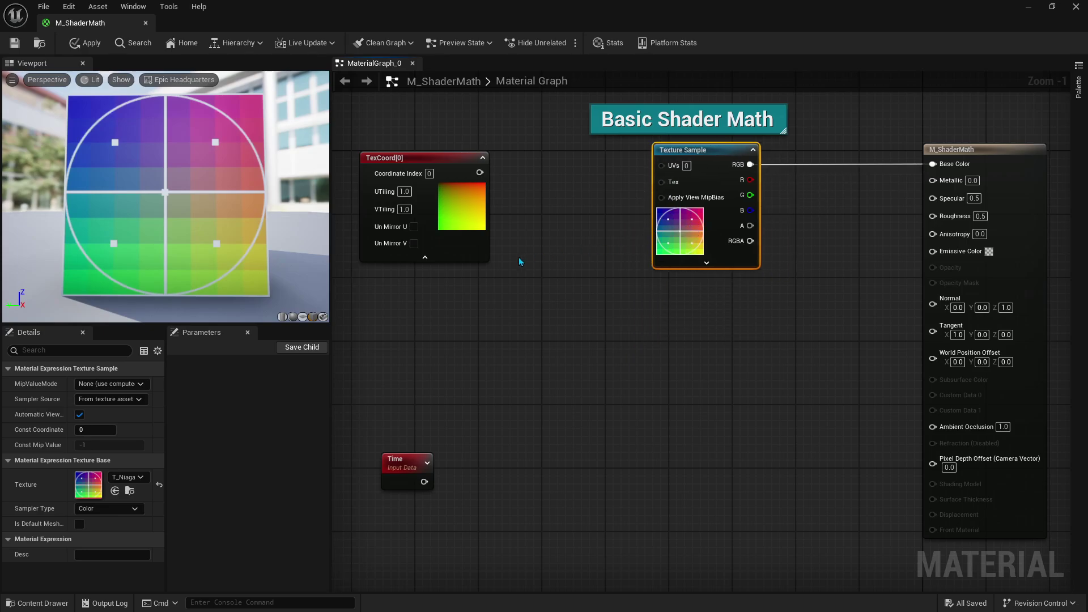
# Step: Route TexCoord through a new Add node into the Texture Sample's UVs, with Time beside it
pyautogui.click(454, 260)
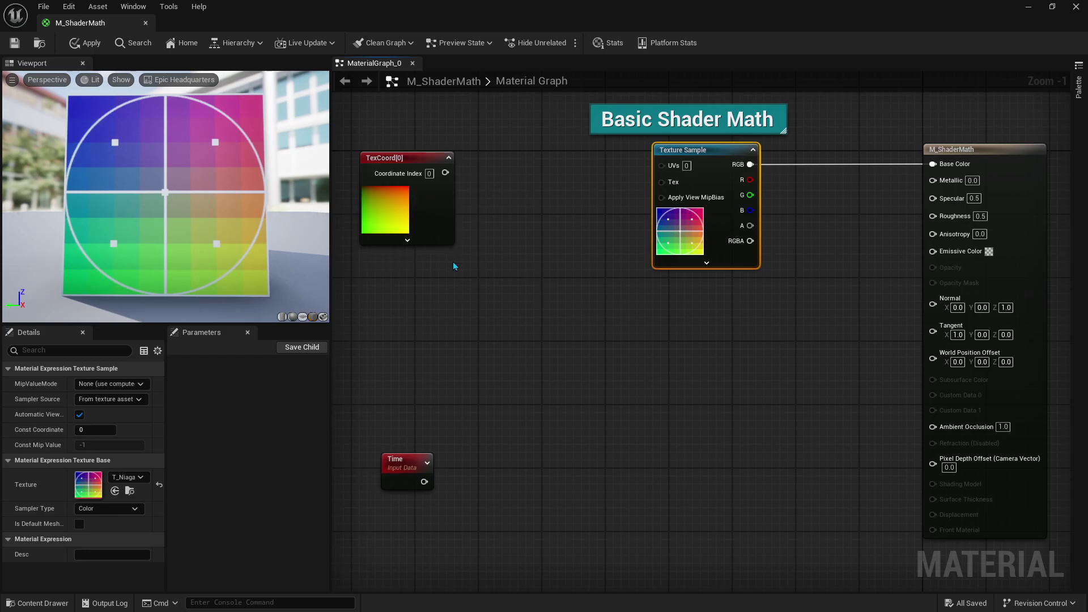
pyautogui.click(515, 209)
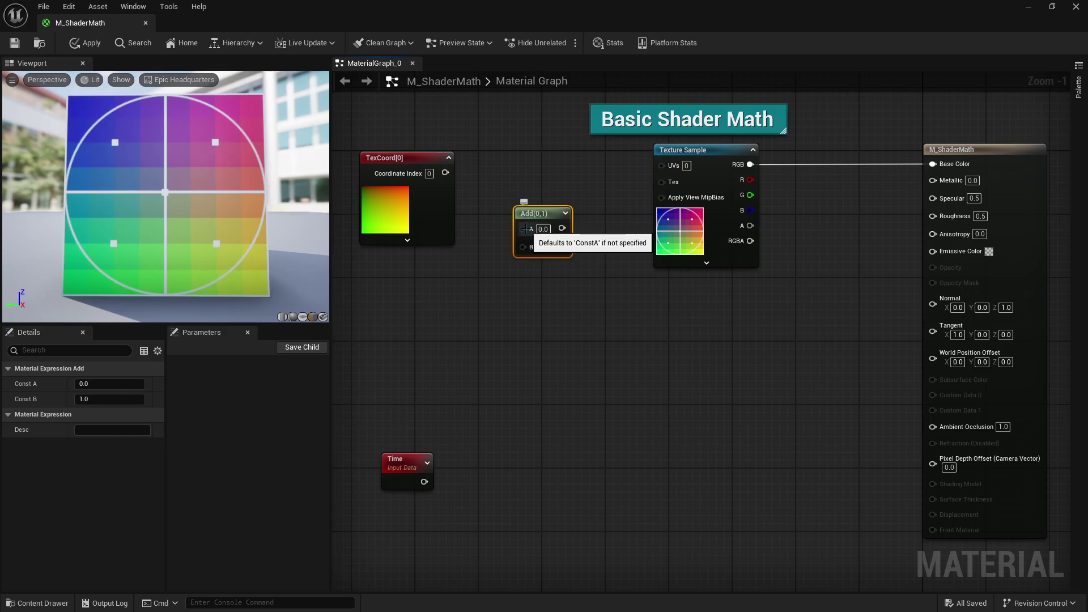
pyautogui.moveTo(522, 229); pyautogui.dragTo(444, 173)
pyautogui.moveTo(562, 227); pyautogui.dragTo(662, 166)
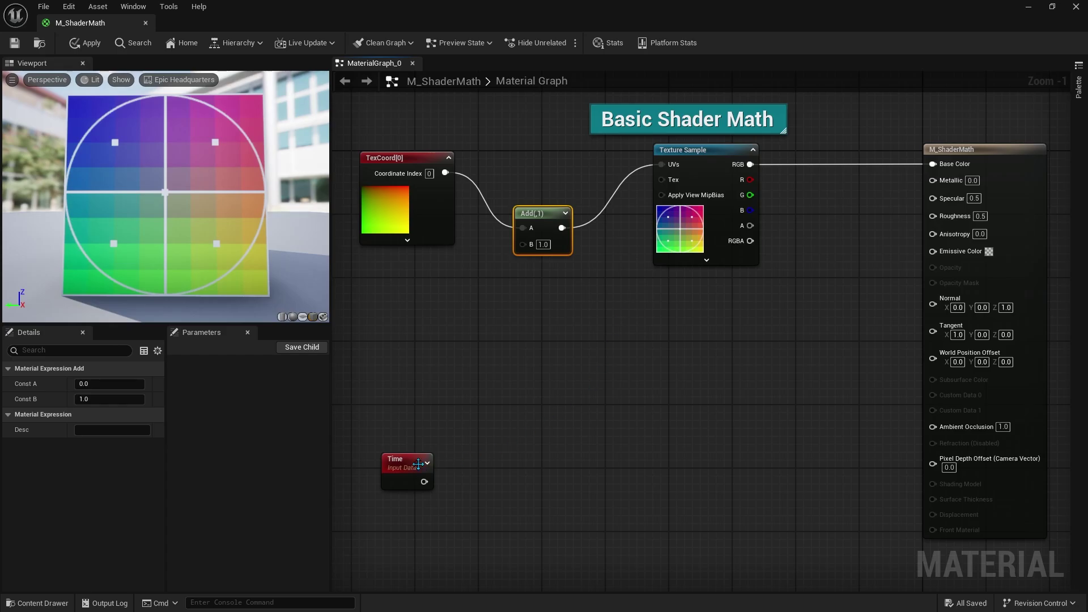
pyautogui.moveTo(408, 471)
pyautogui.mouseDown()
pyautogui.moveTo(418, 288)
pyautogui.moveTo(521, 249)
pyautogui.mouseUp()
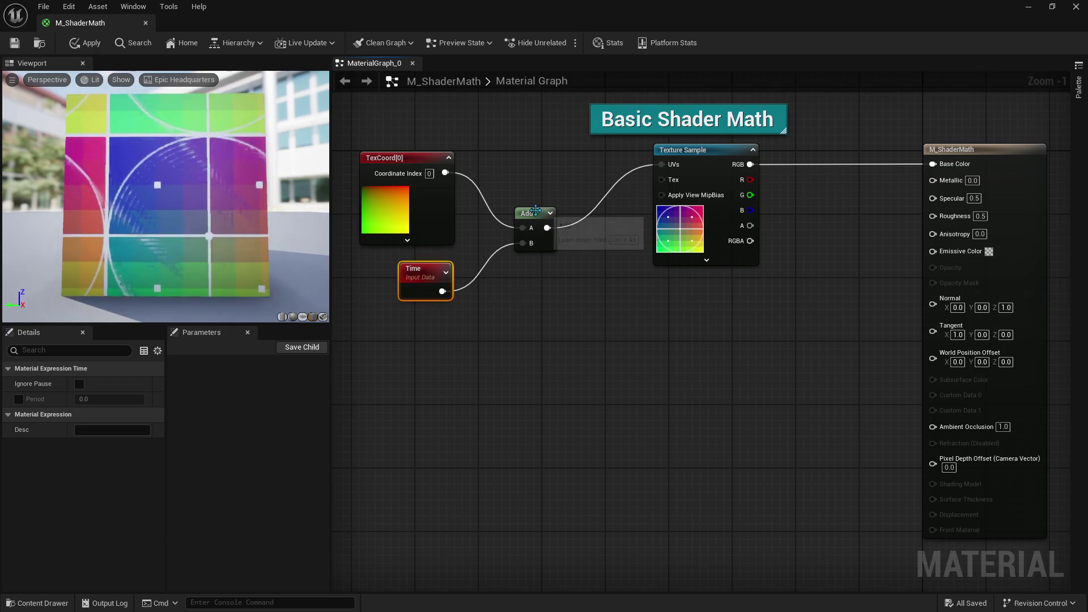
# Step: Add a Multiply node fed by Time and route it into Add's B input
pyautogui.moveTo(536, 213); pyautogui.dragTo(605, 213)
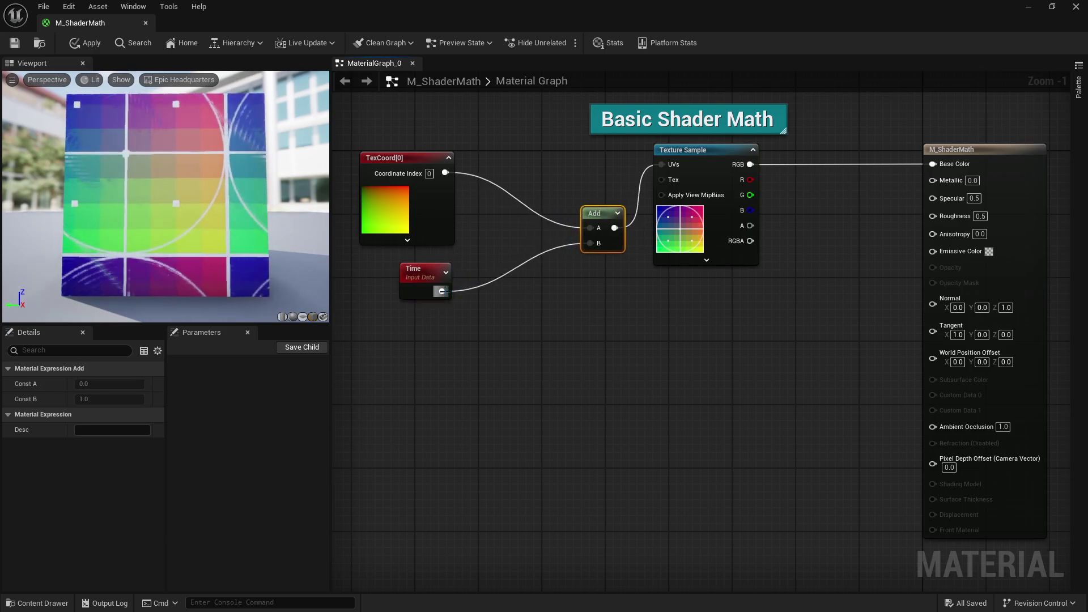
pyautogui.moveTo(442, 291); pyautogui.dragTo(488, 287)
pyautogui.write('multi')
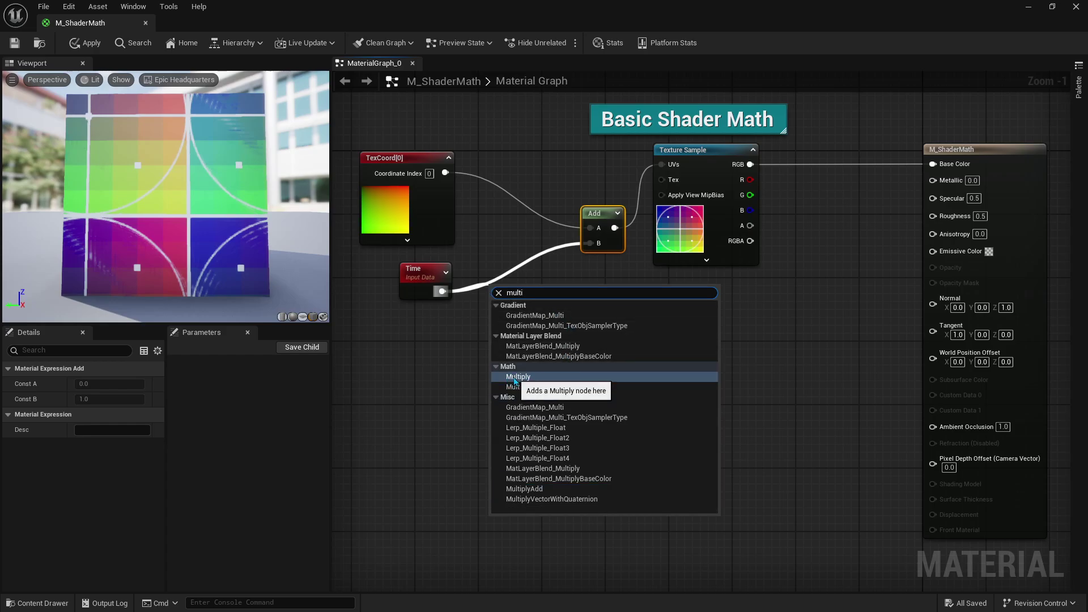
pyautogui.click(514, 376)
pyautogui.moveTo(538, 305); pyautogui.dragTo(590, 243)
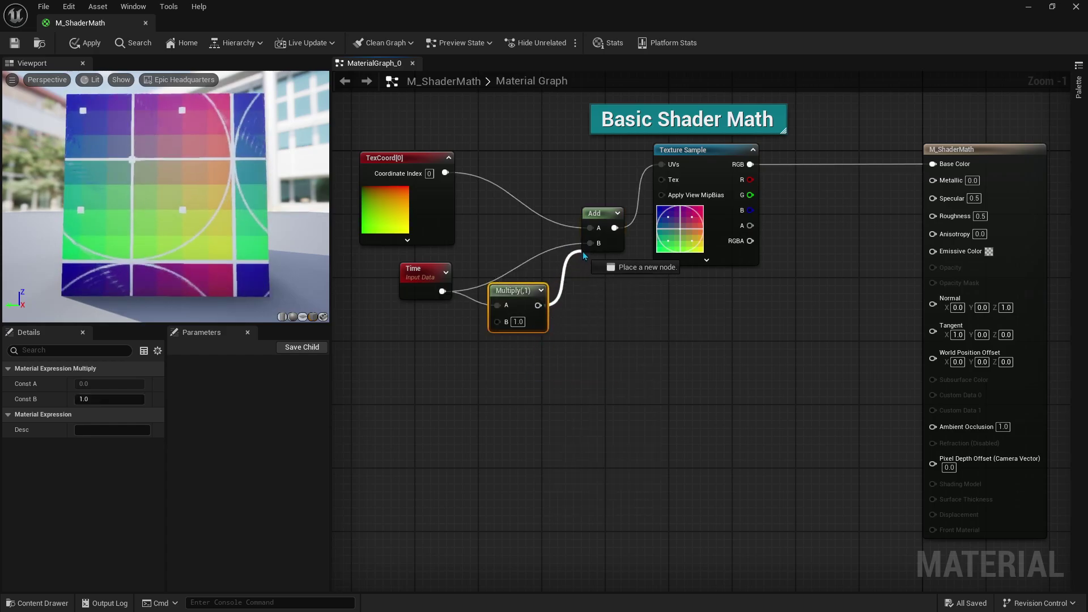
pyautogui.moveTo(517, 295); pyautogui.dragTo(519, 271)
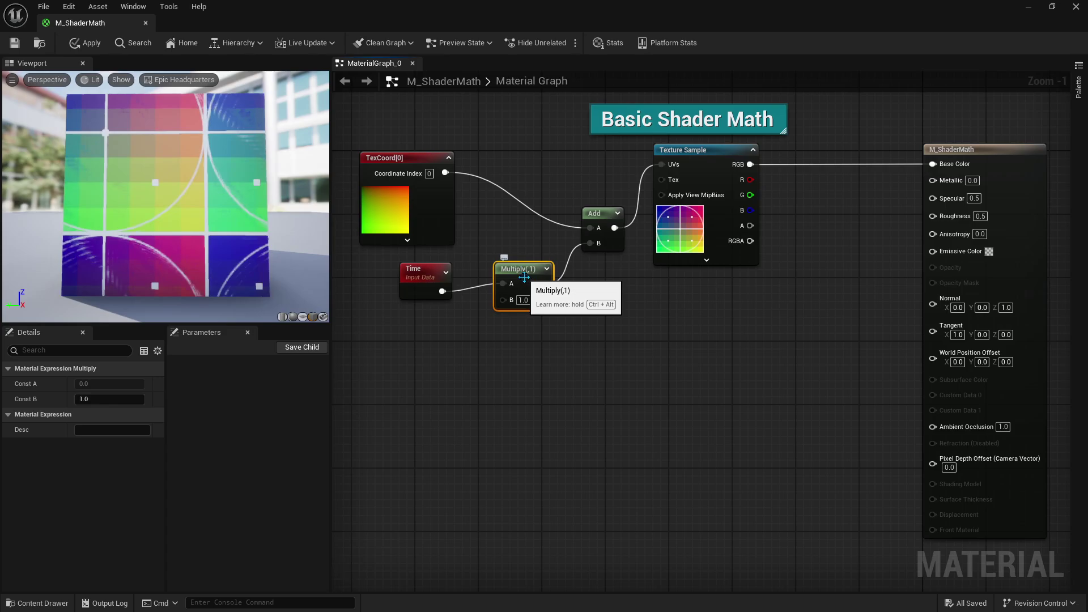
# Step: Set the Multiply's B value to 0.1
pyautogui.click(522, 300)
pyautogui.write('5')
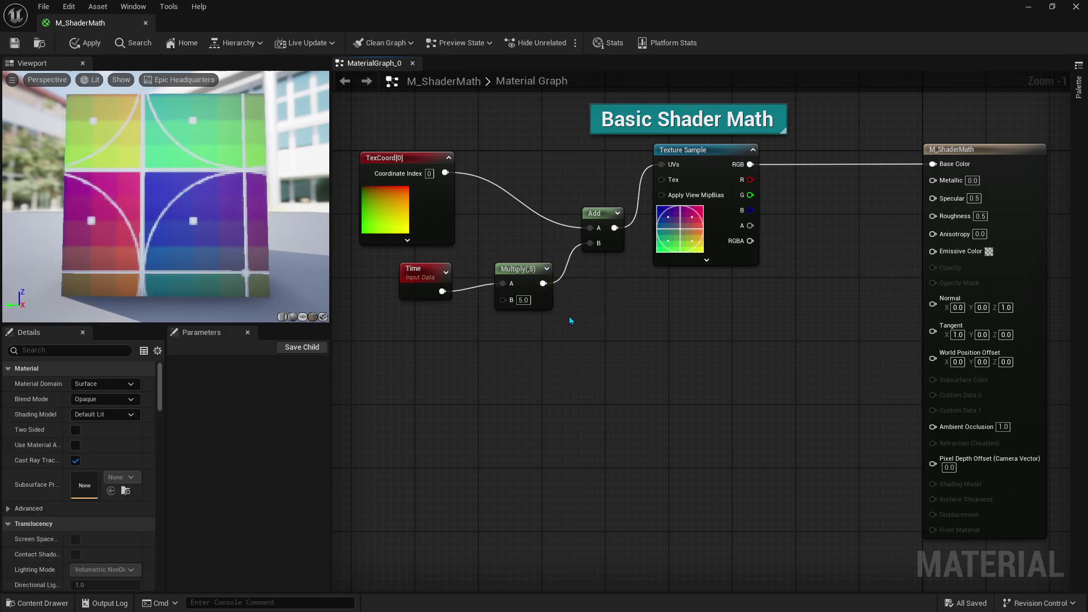
pyautogui.click(569, 316)
pyautogui.click(524, 300)
pyautogui.write('11')
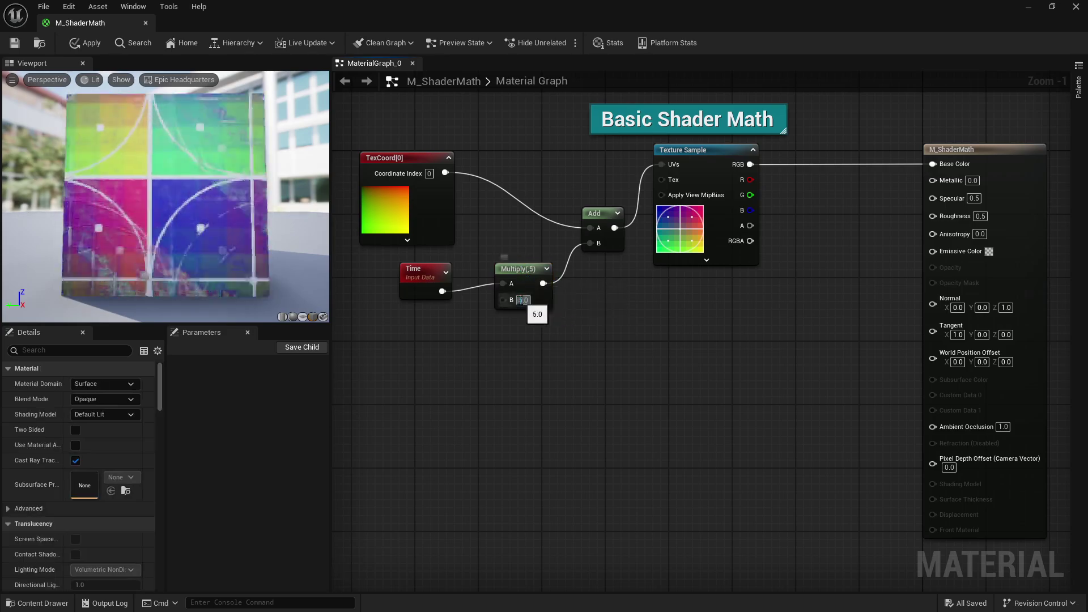
pyautogui.press('Return')
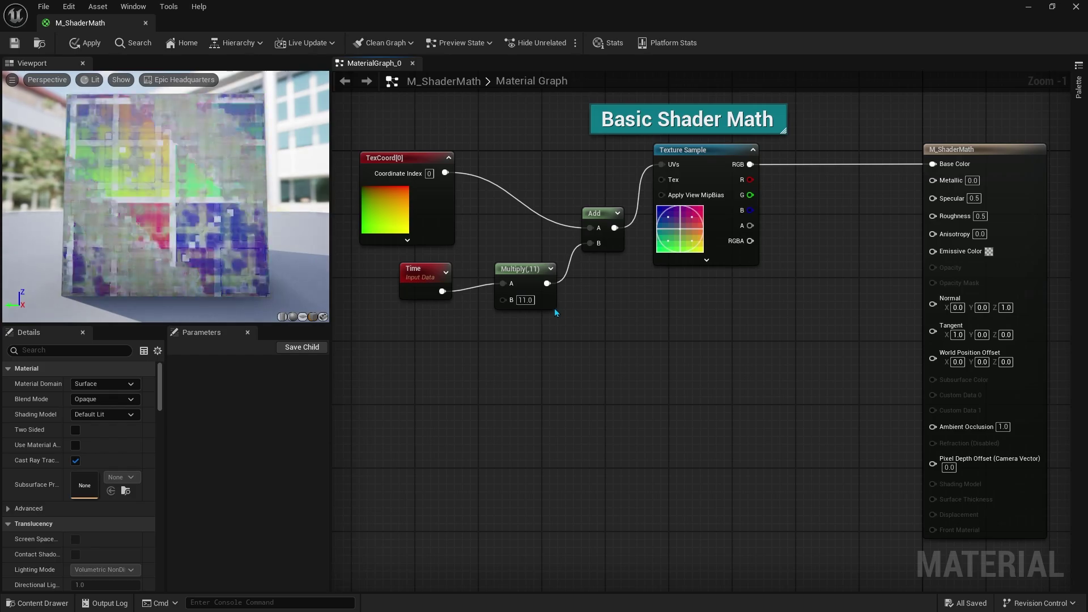
pyautogui.write('0.2')
pyautogui.press('Return')
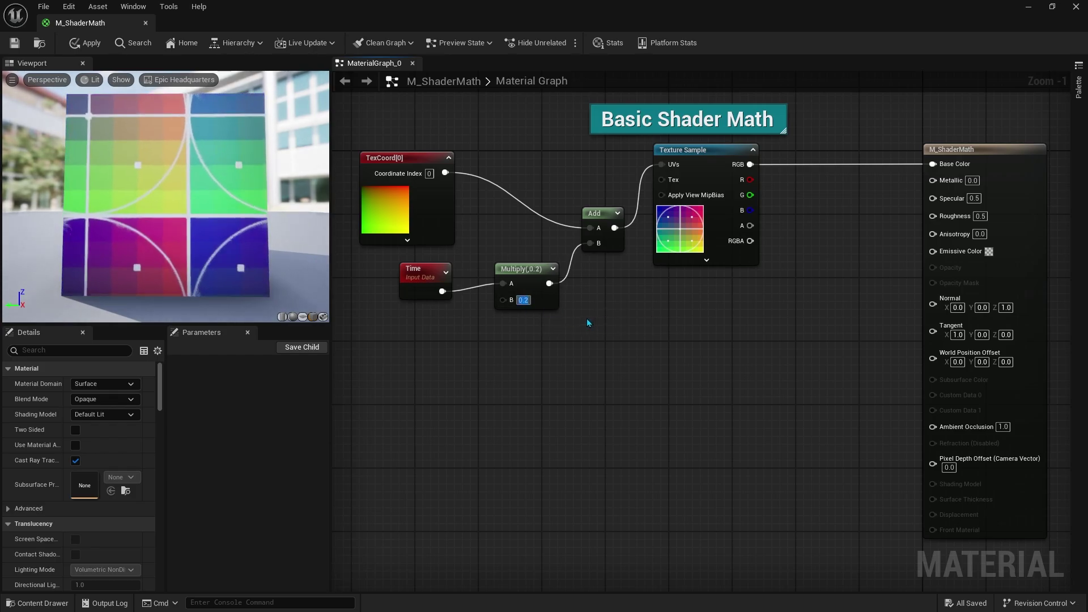
pyautogui.click(554, 308)
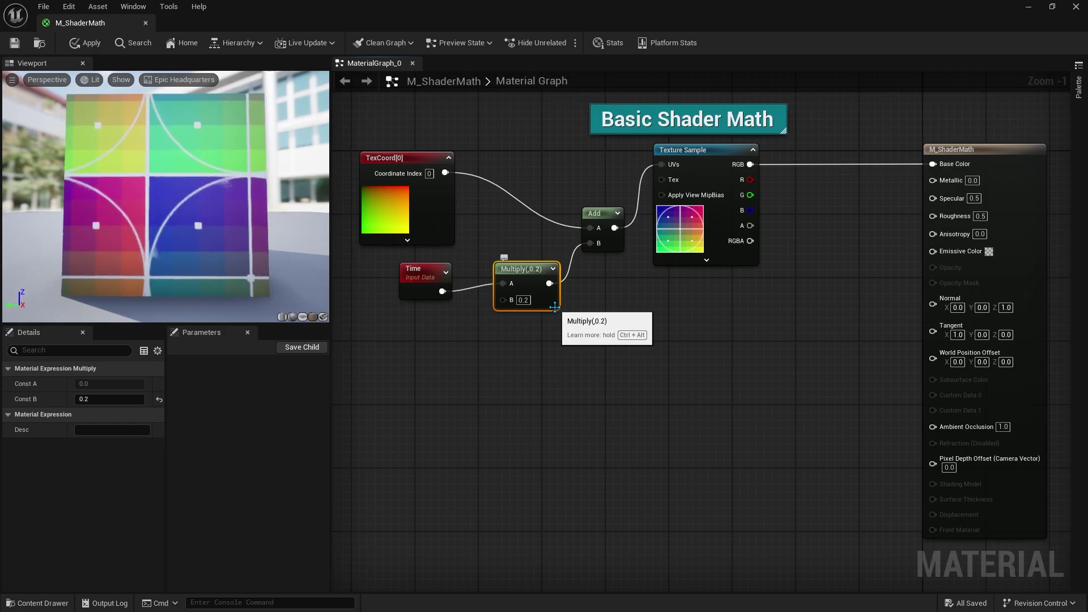
pyautogui.click(523, 300)
pyautogui.write('0.1')
pyautogui.press('Return')
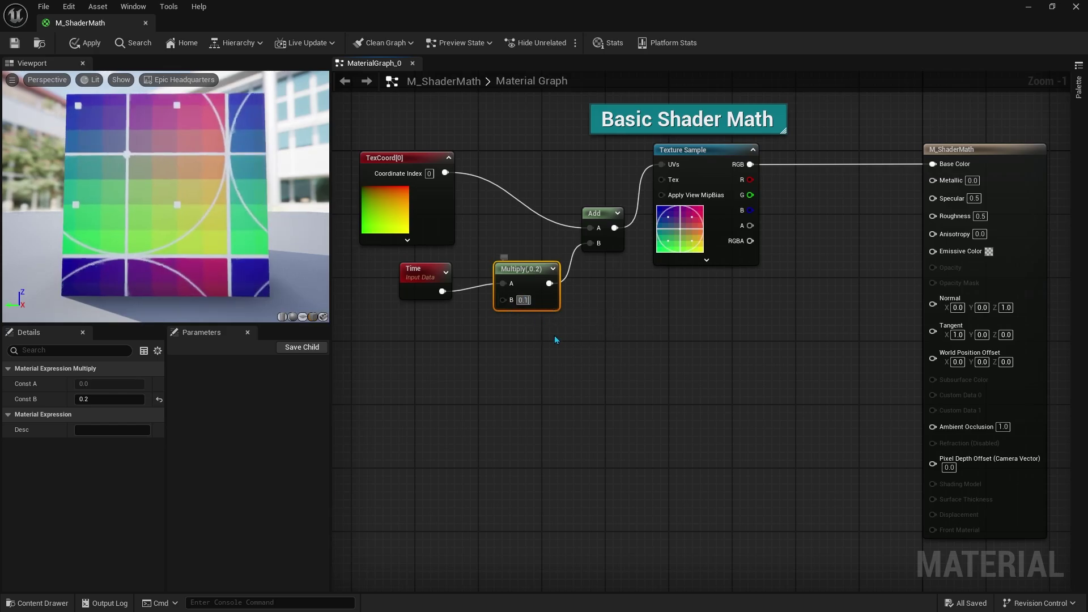
pyautogui.click(557, 339)
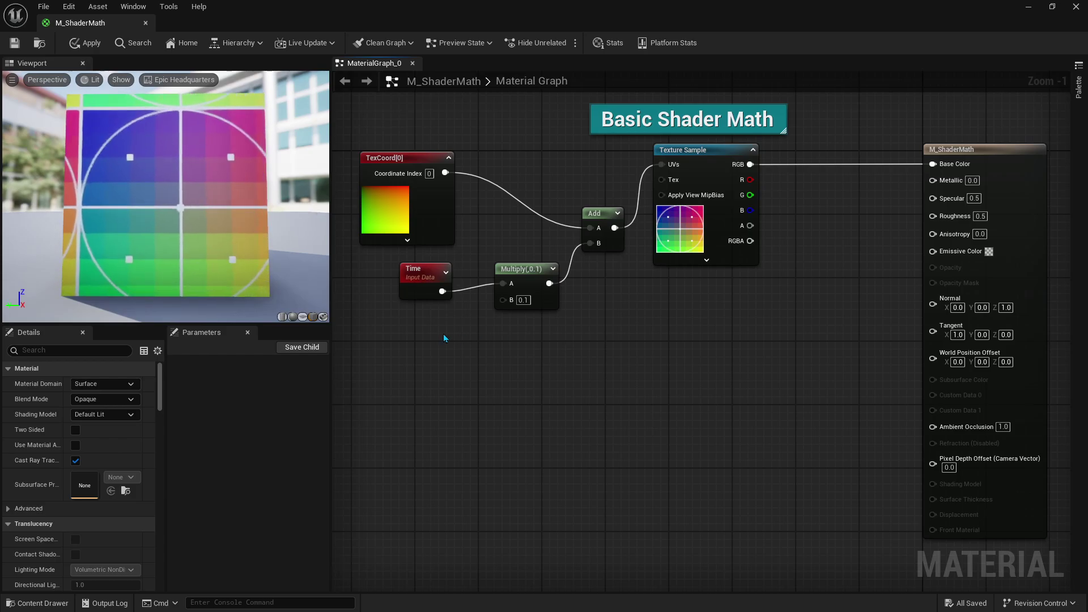
# Step: Combine two Constant nodes in an Append node feeding Multiply's B input
pyautogui.rightClick(413, 335)
pyautogui.write('appe')
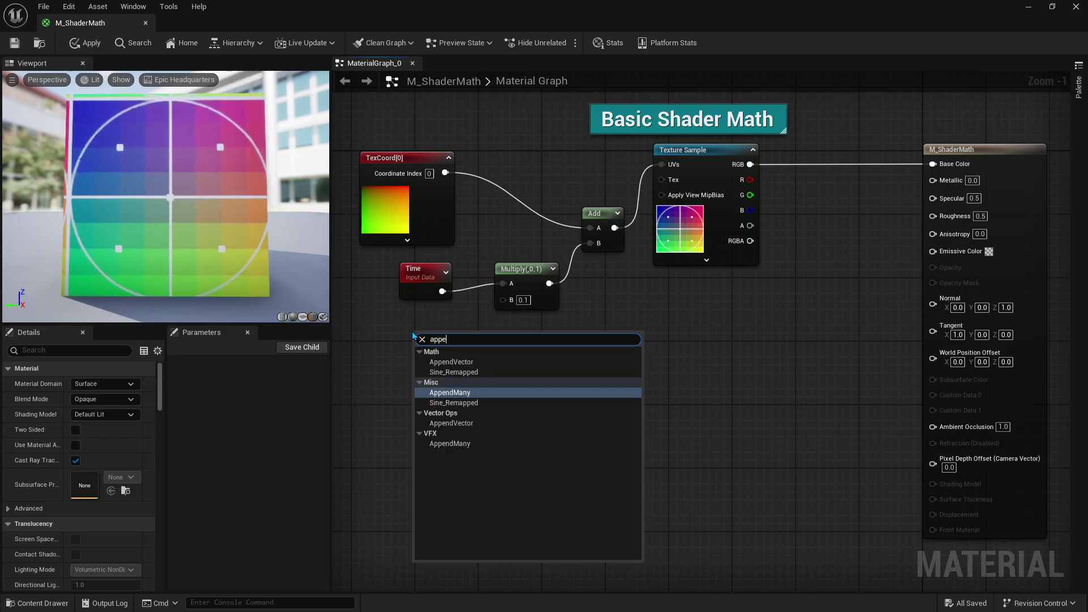
pyautogui.write('nd')
pyautogui.click(448, 362)
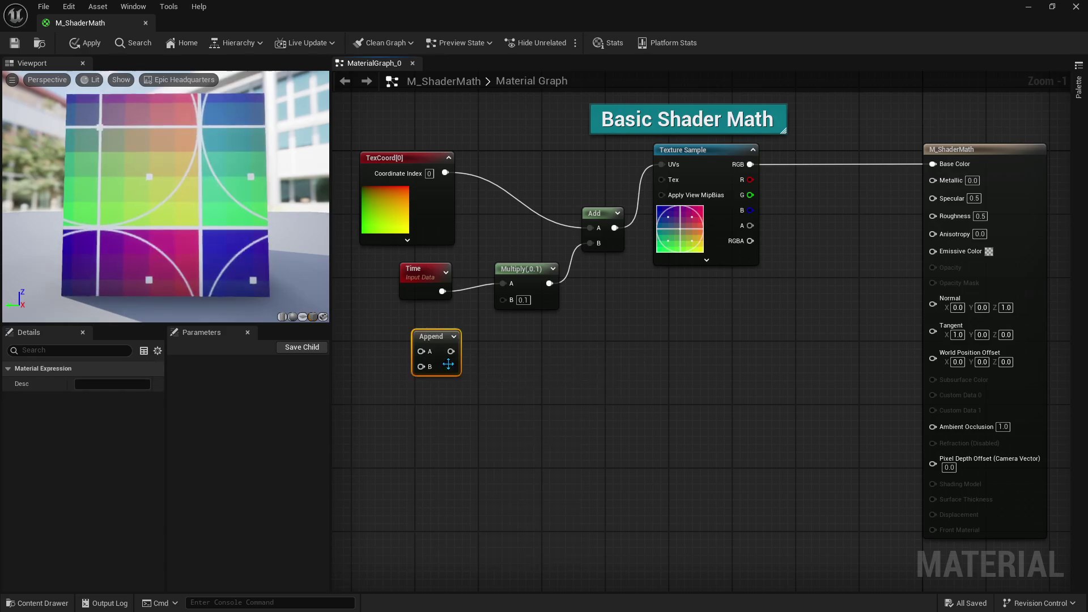
pyautogui.click(454, 358)
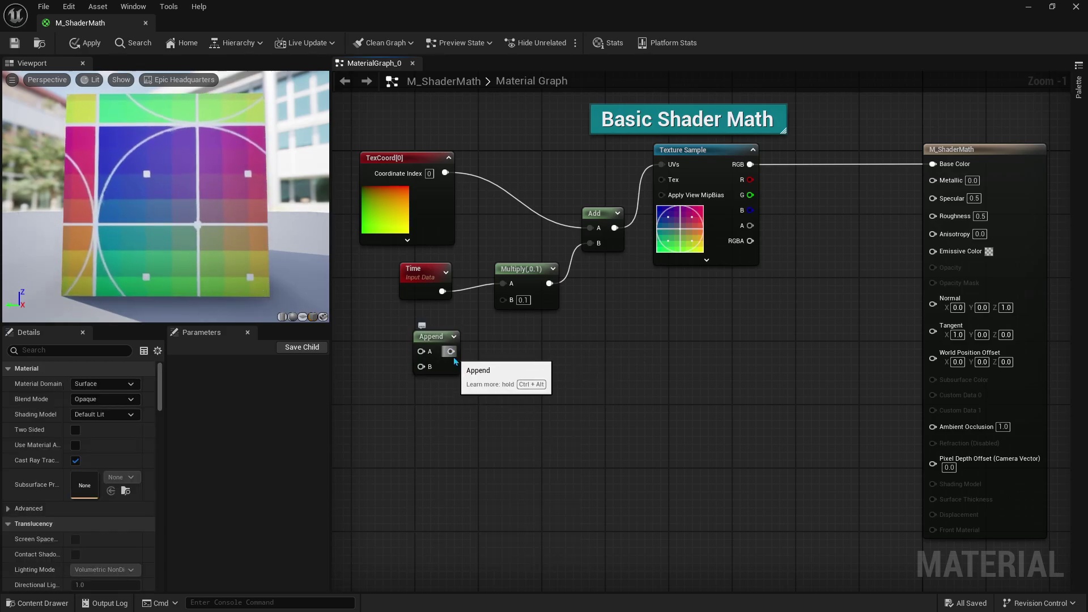
pyautogui.click(351, 310)
pyautogui.click(353, 367)
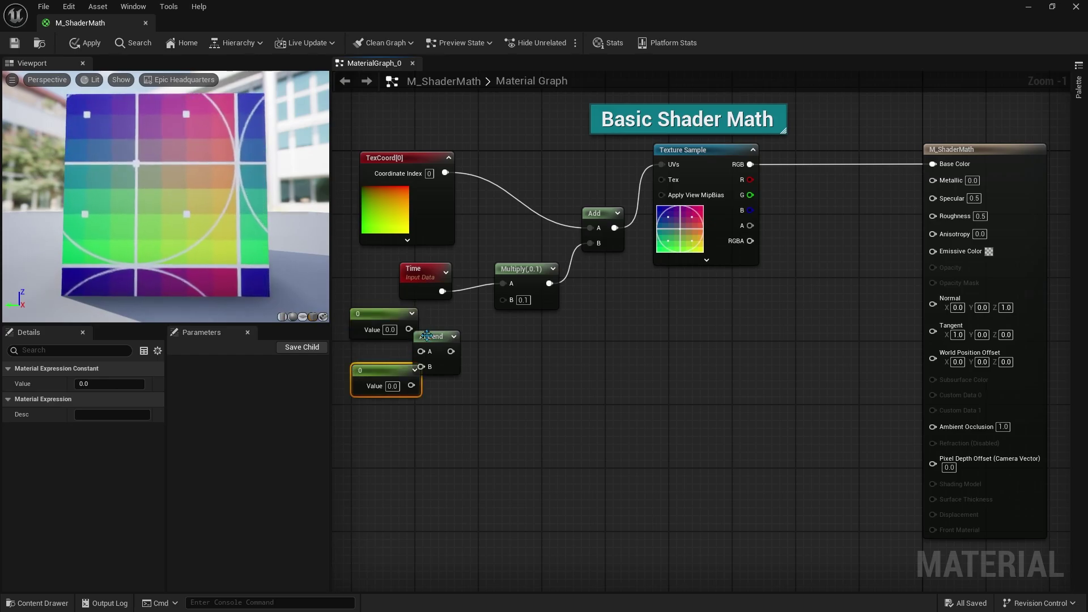
pyautogui.moveTo(427, 336); pyautogui.dragTo(452, 340)
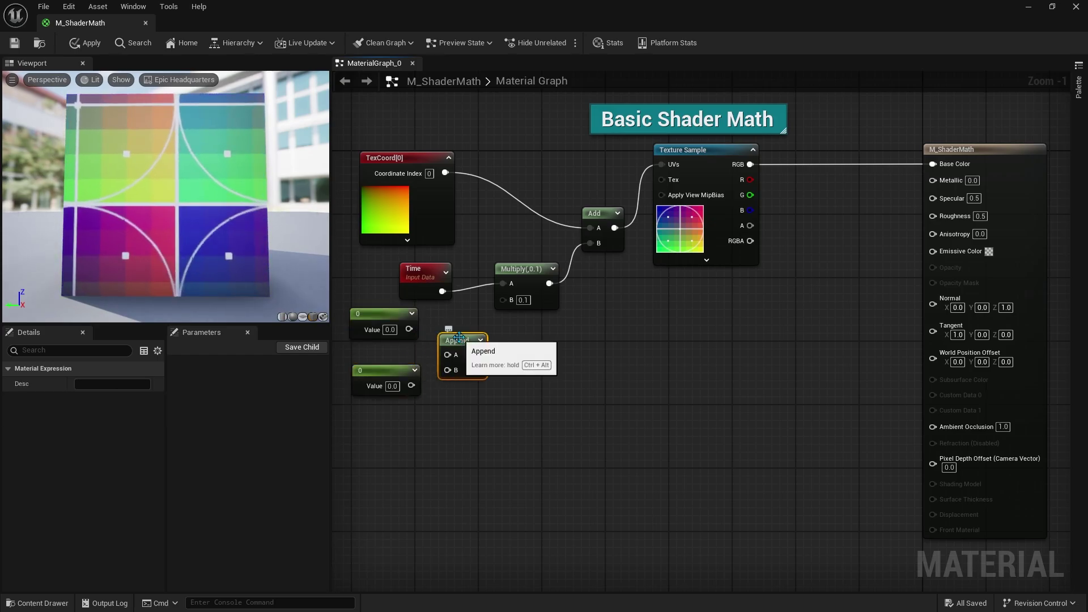
pyautogui.moveTo(409, 329)
pyautogui.mouseDown()
pyautogui.moveTo(448, 354)
pyautogui.moveTo(430, 381)
pyautogui.moveTo(412, 386)
pyautogui.moveTo(383, 364)
pyautogui.mouseUp()
pyautogui.click(392, 313)
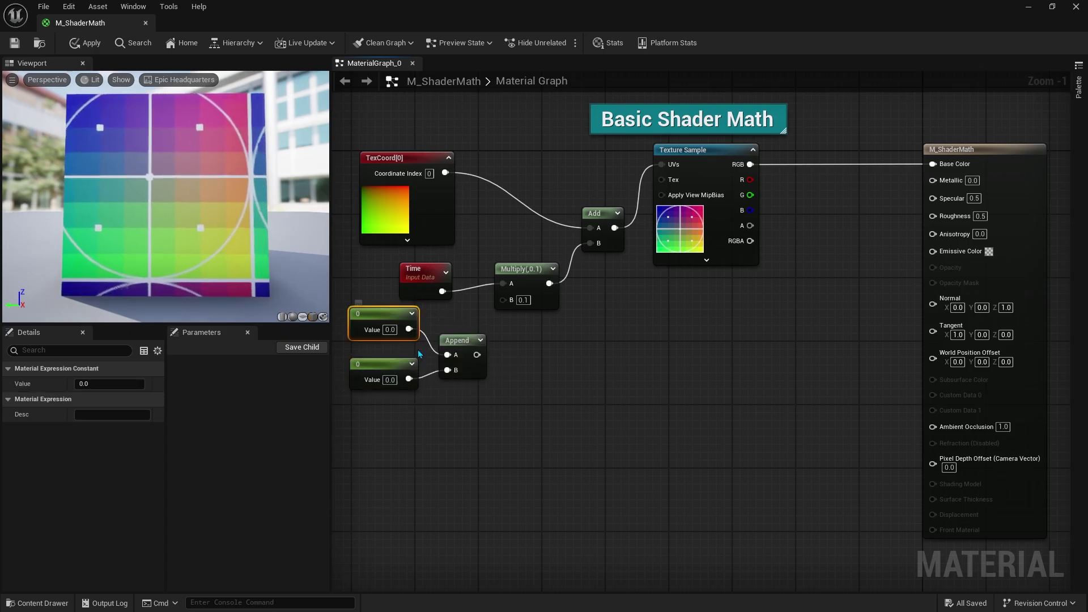
pyautogui.moveTo(477, 355); pyautogui.dragTo(503, 298)
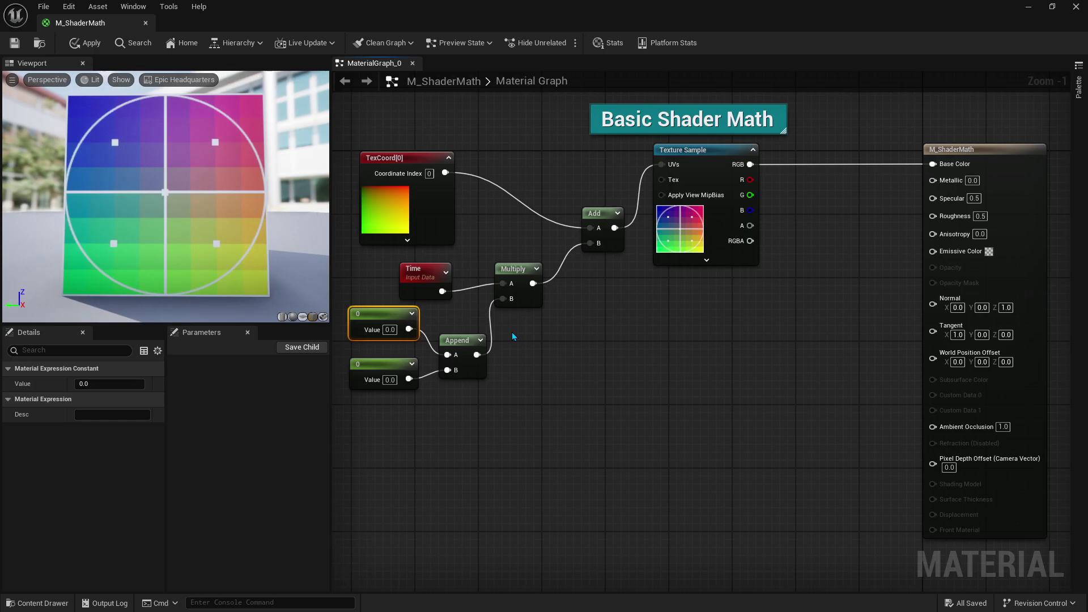
# Step: Set the top constant to -0.5 and the bottom constant to 0
pyautogui.click(390, 330)
pyautogui.write('2')
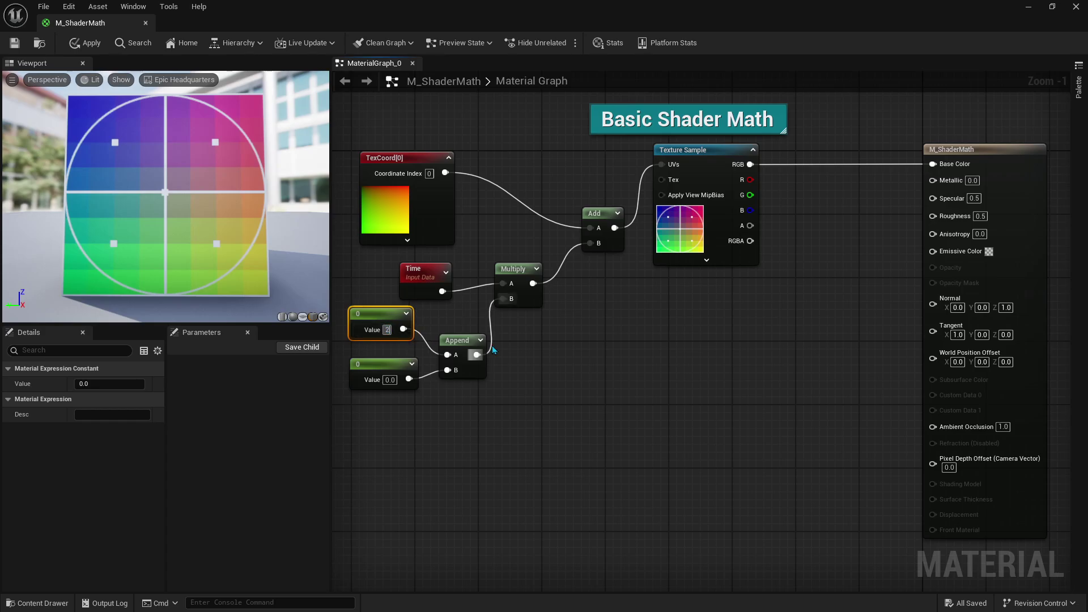
pyautogui.click(516, 345)
pyautogui.click(390, 330)
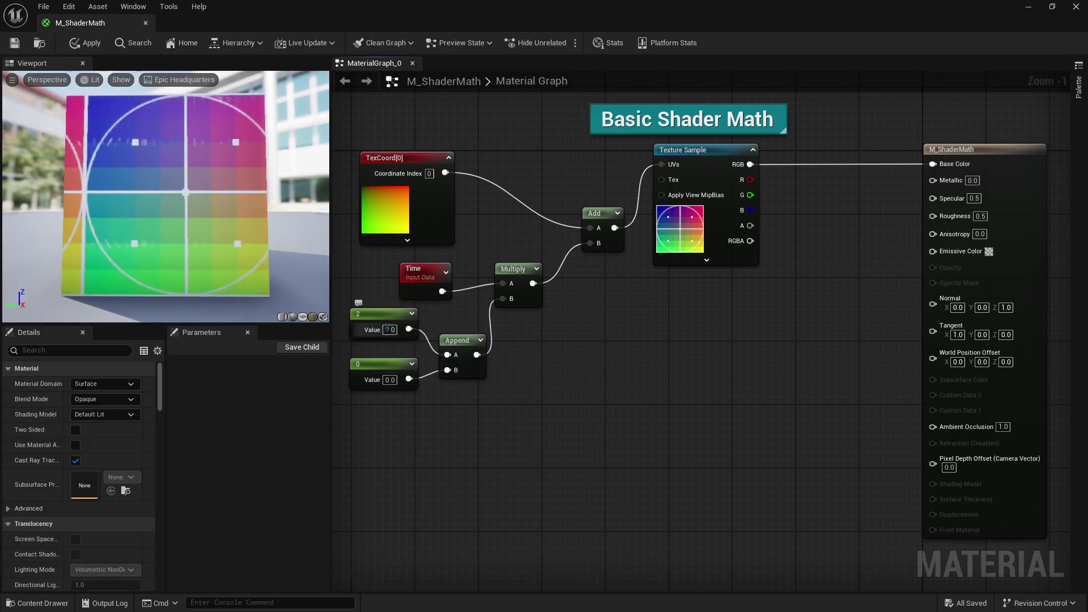
pyautogui.write('0')
pyautogui.click(390, 380)
pyautogui.write('2')
pyautogui.press('Return')
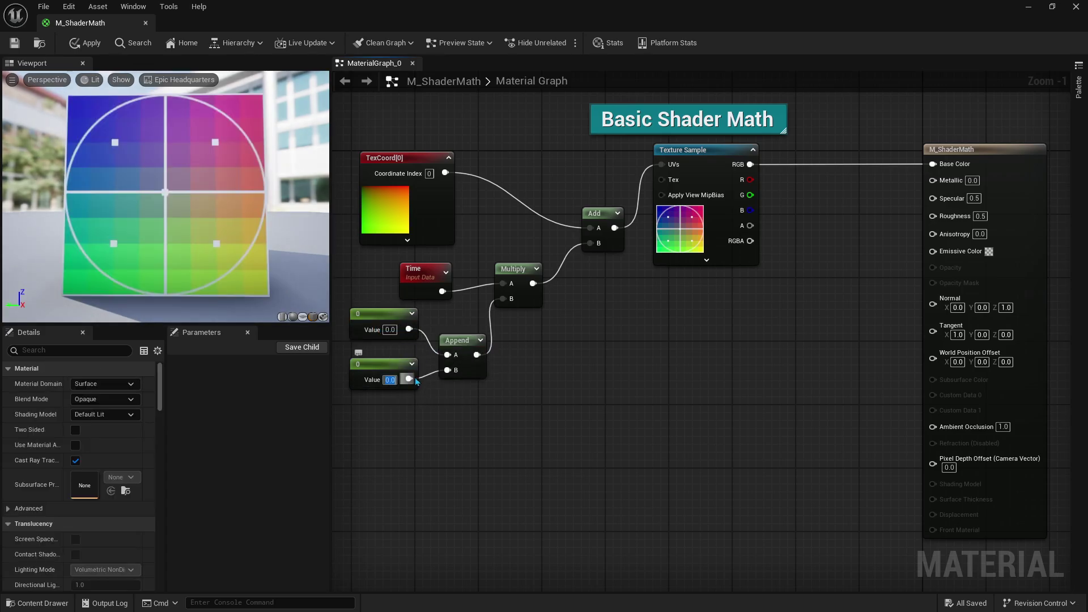
pyautogui.click(390, 379)
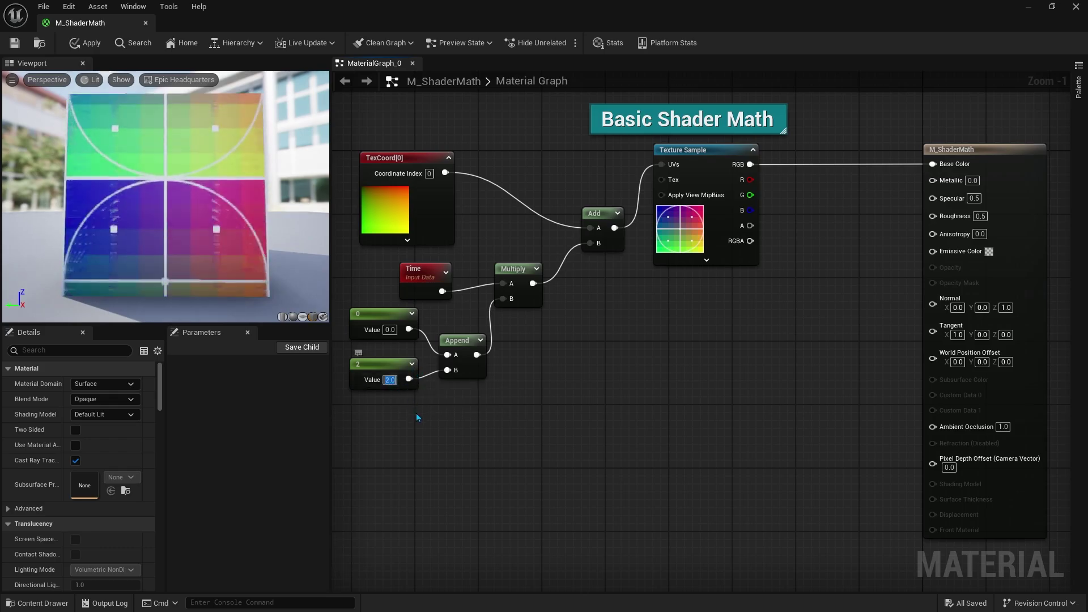
pyautogui.write('-2')
pyautogui.press('Return')
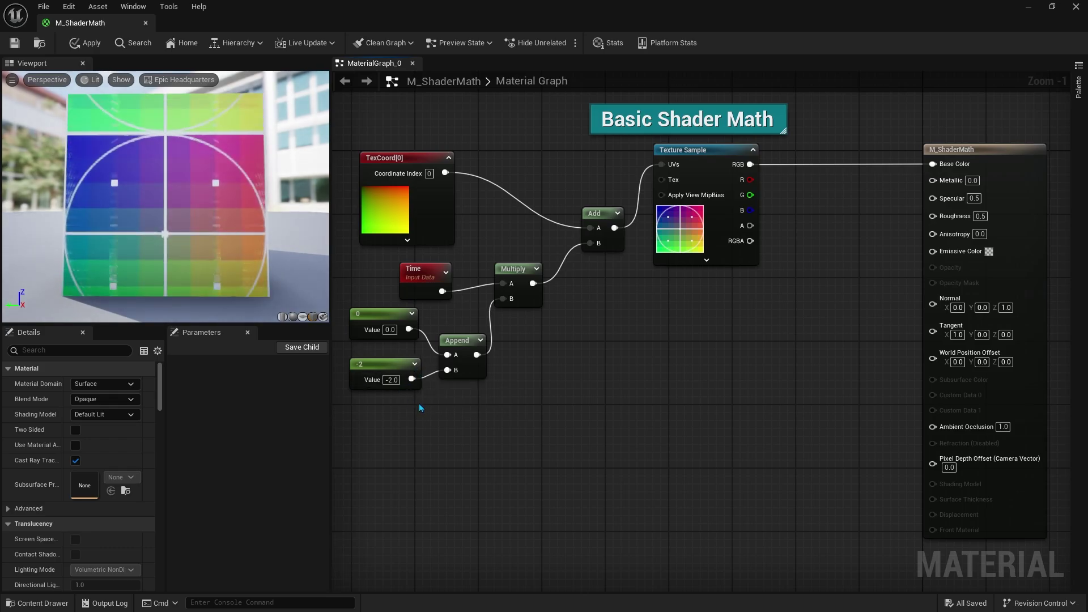
pyautogui.click(390, 380)
pyautogui.write('0')
pyautogui.press('Return')
pyautogui.click(389, 330)
pyautogui.write('-')
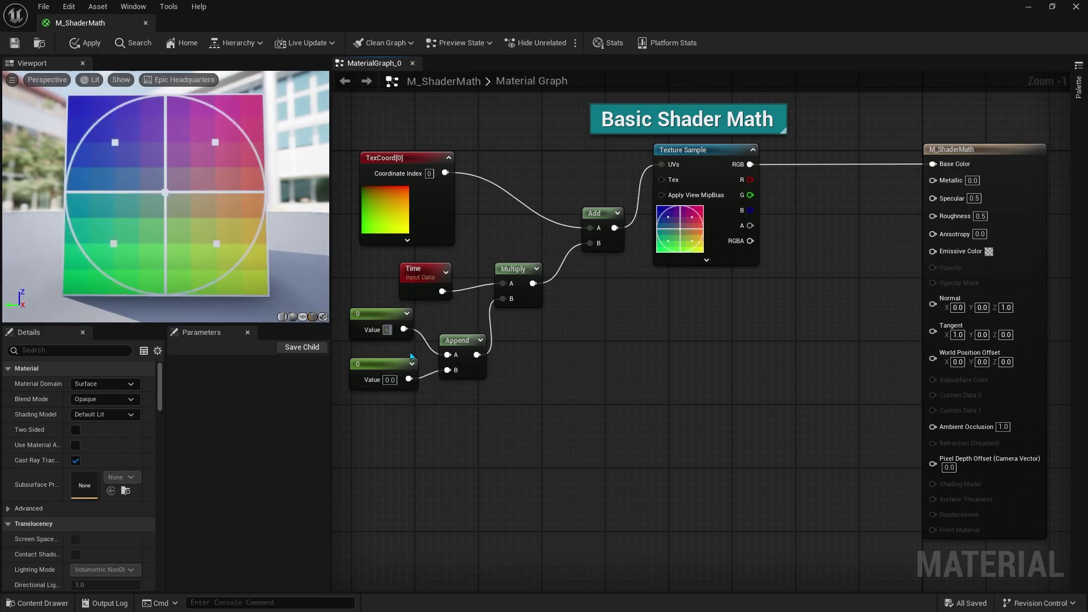
pyautogui.write('0.5')
pyautogui.press('Return')
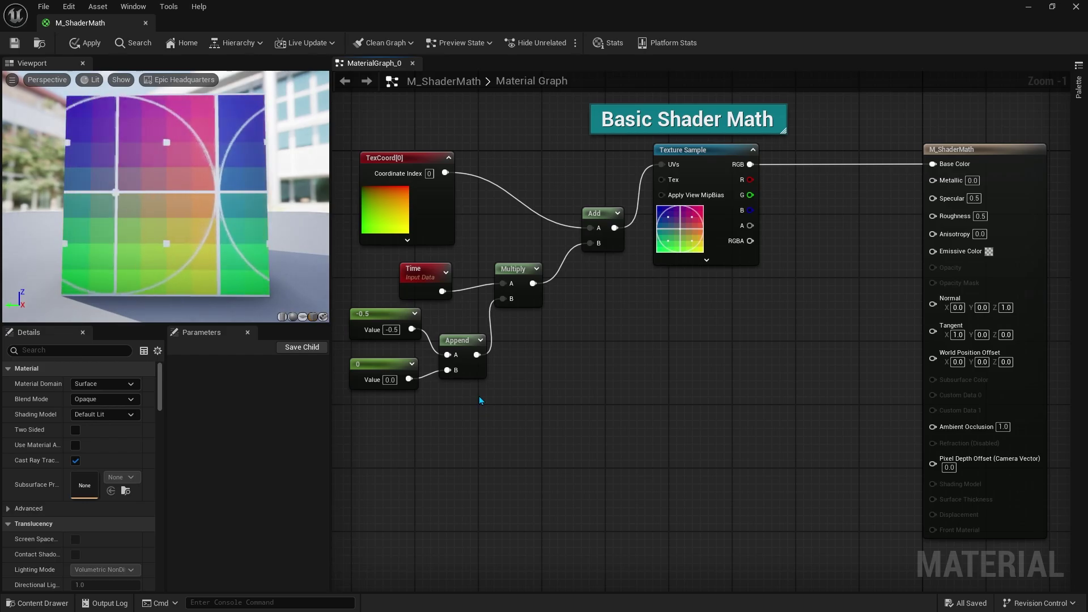
# Step: Add a Panner with Speed X -0.5 feeding the texture's UVs
pyautogui.rightClick(478, 437)
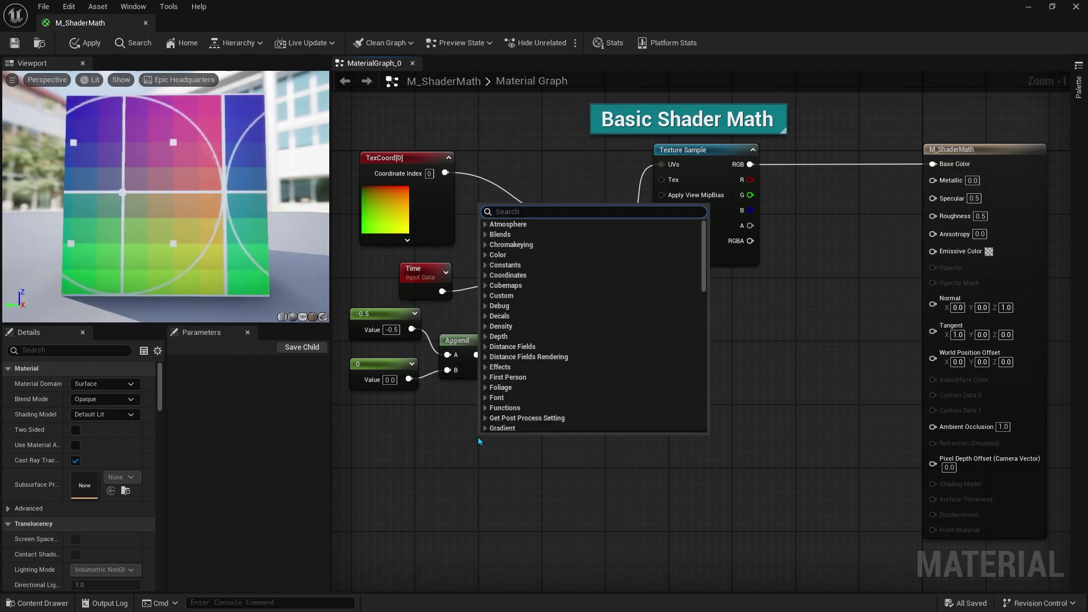
pyautogui.write('panne')
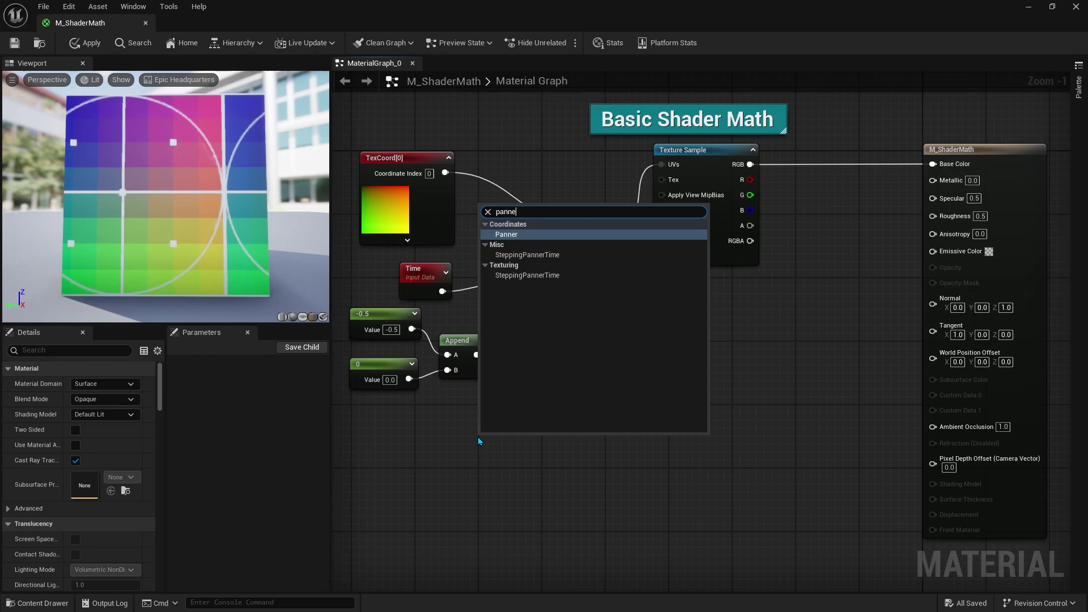
pyautogui.click(527, 237)
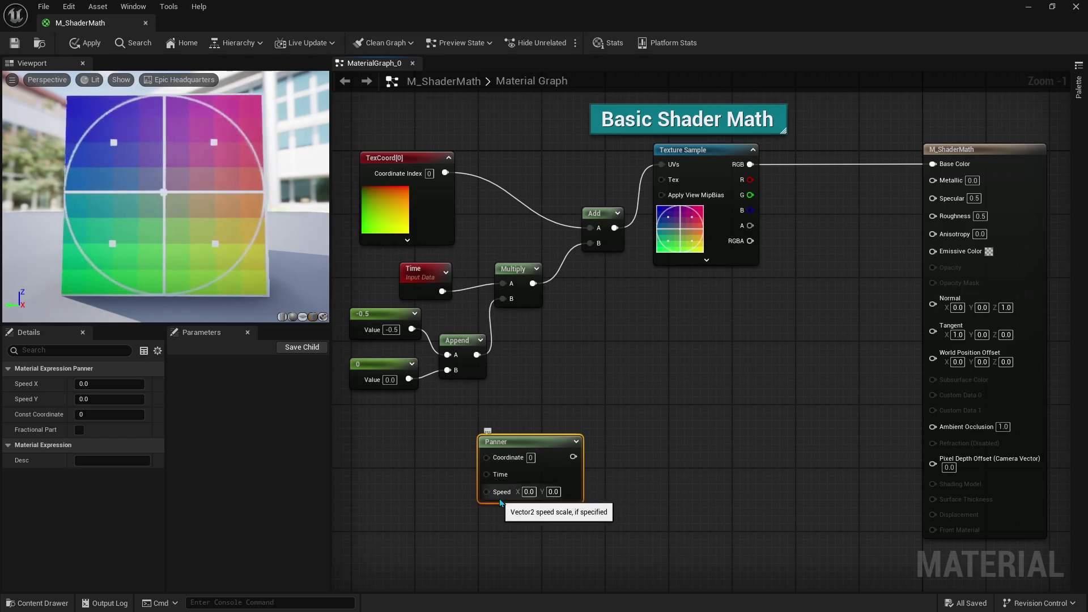
pyautogui.click(528, 491)
pyautogui.write('-0.5')
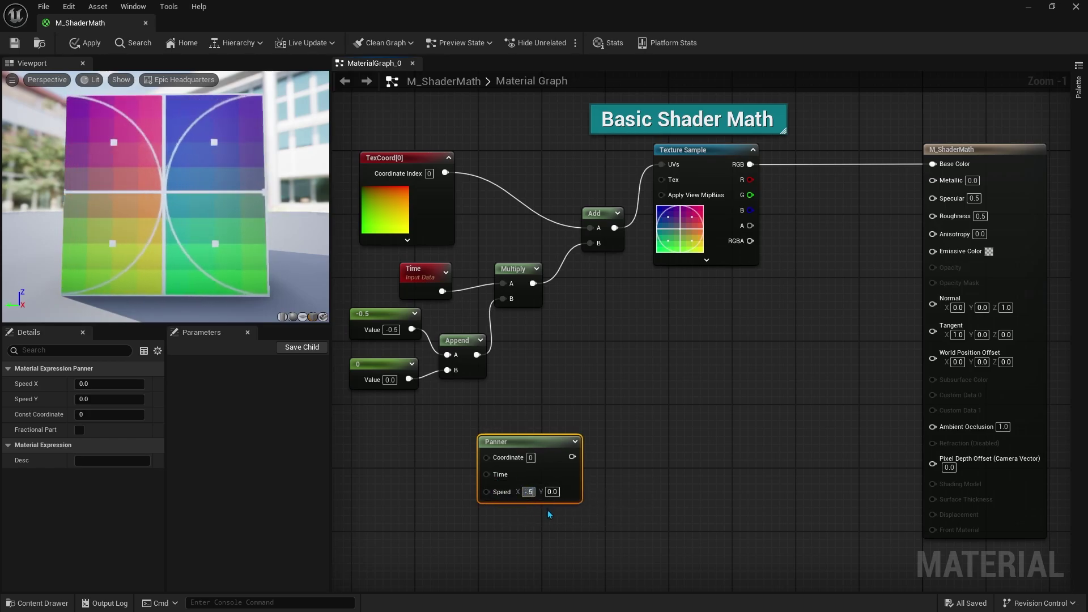
pyautogui.press('Return')
pyautogui.click(543, 508)
pyautogui.moveTo(576, 456); pyautogui.dragTo(670, 170)
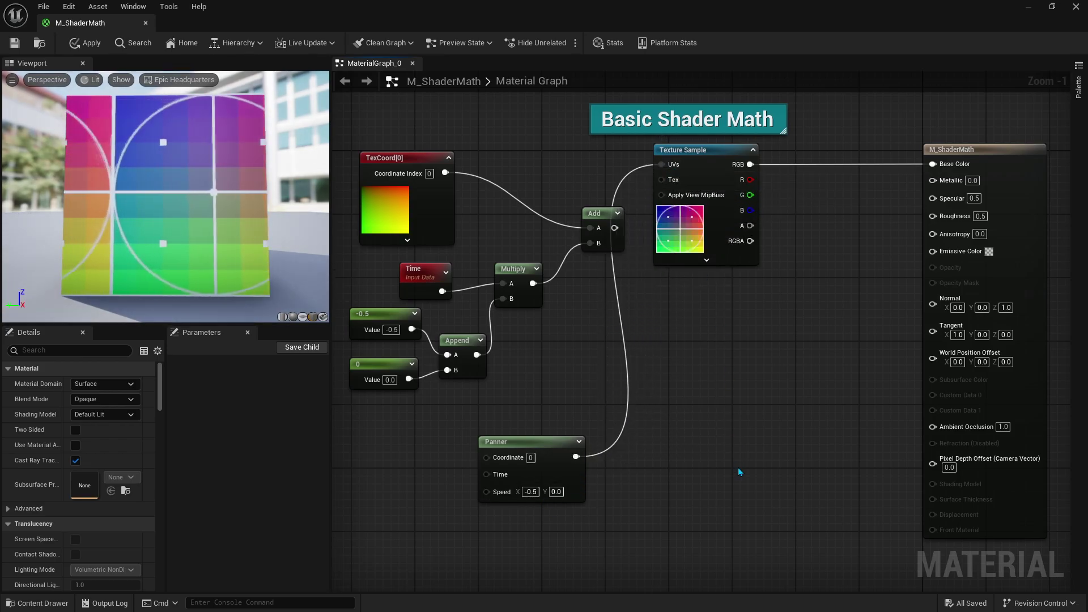
# Step: Delete the Panner, Time, constant, Append and Multiply nodes
pyautogui.moveTo(683, 475); pyautogui.dragTo(501, 439)
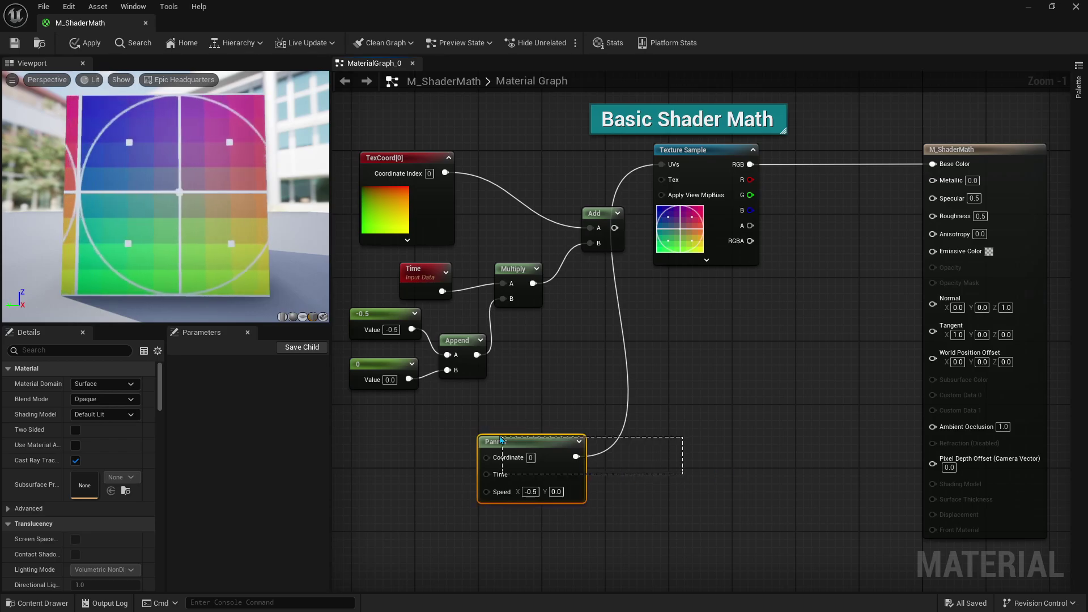
pyautogui.press('Delete')
pyautogui.moveTo(426, 383); pyautogui.dragTo(390, 282)
pyautogui.press('Delete')
# Step: Delete the leftover nodes and Add, routing TexCoord through a new Multiply into the UVs
pyautogui.moveTo(477, 415); pyautogui.dragTo(586, 288)
pyautogui.press('Delete')
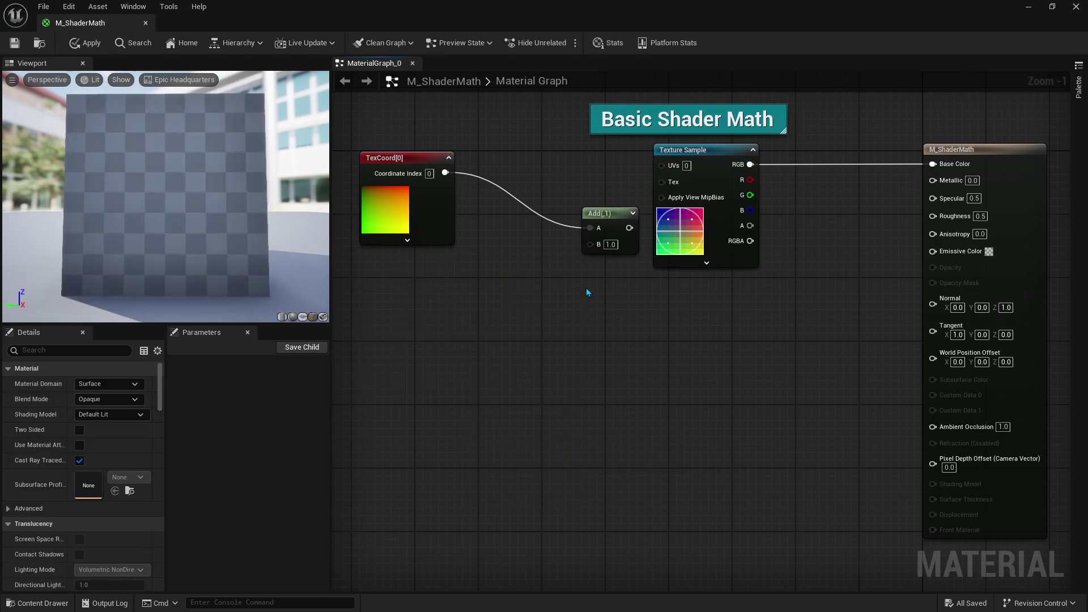
pyautogui.click(619, 215)
pyautogui.press('Delete')
pyautogui.click(530, 214)
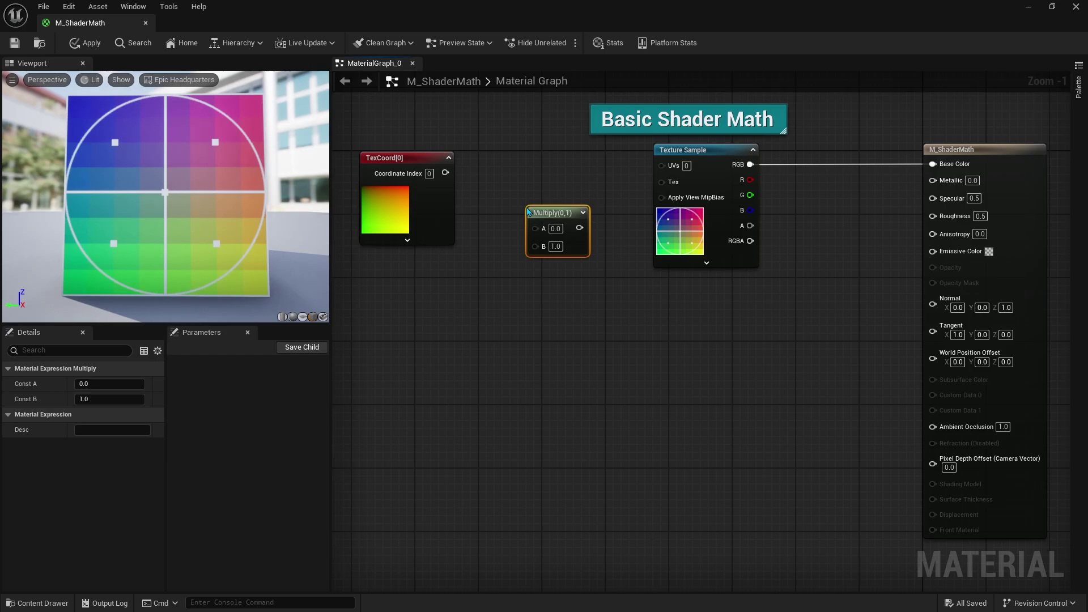
pyautogui.moveTo(445, 173)
pyautogui.mouseDown()
pyautogui.moveTo(535, 227)
pyautogui.moveTo(661, 165)
pyautogui.mouseUp()
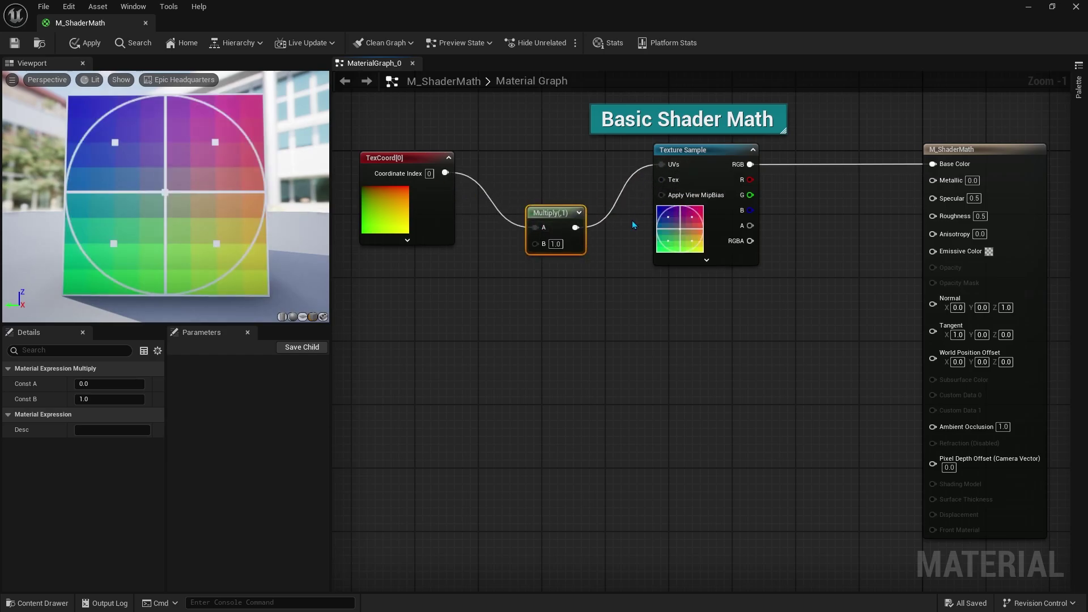
# Step: Set the Multiply's B value to 2 so the texture tiles 2×2
pyautogui.click(555, 243)
pyautogui.write('3')
pyautogui.click(597, 260)
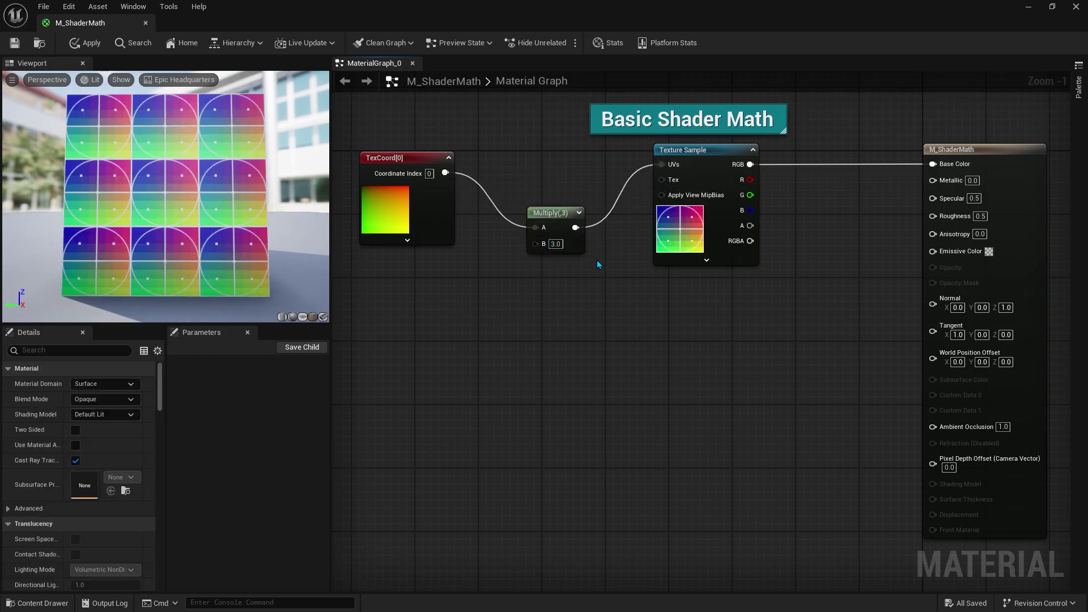
pyautogui.click(555, 244)
pyautogui.write('5')
pyautogui.press('Return')
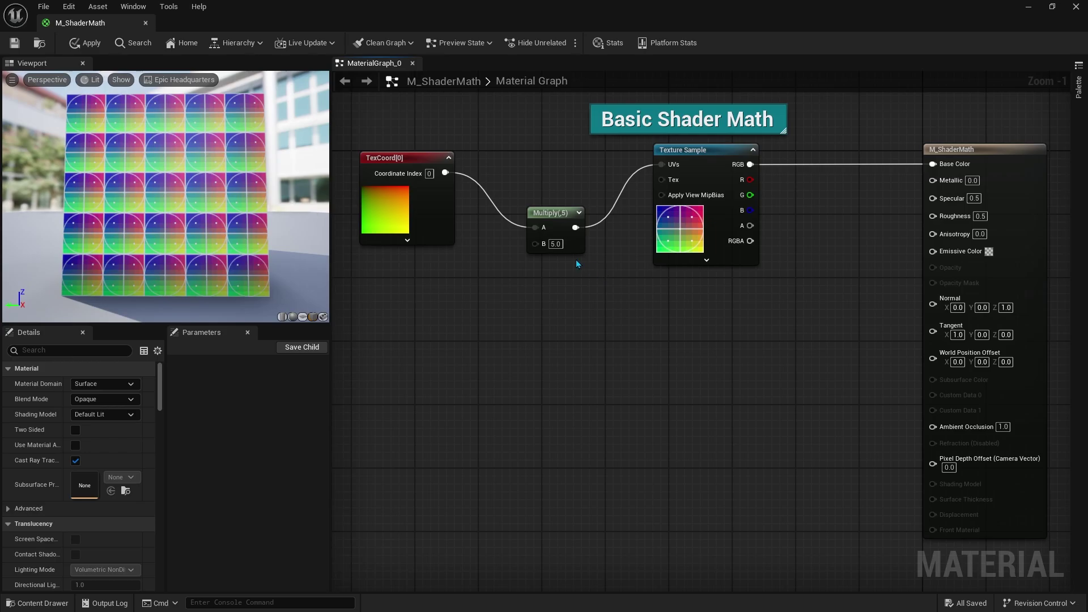
pyautogui.write('0.5')
pyautogui.press('Return')
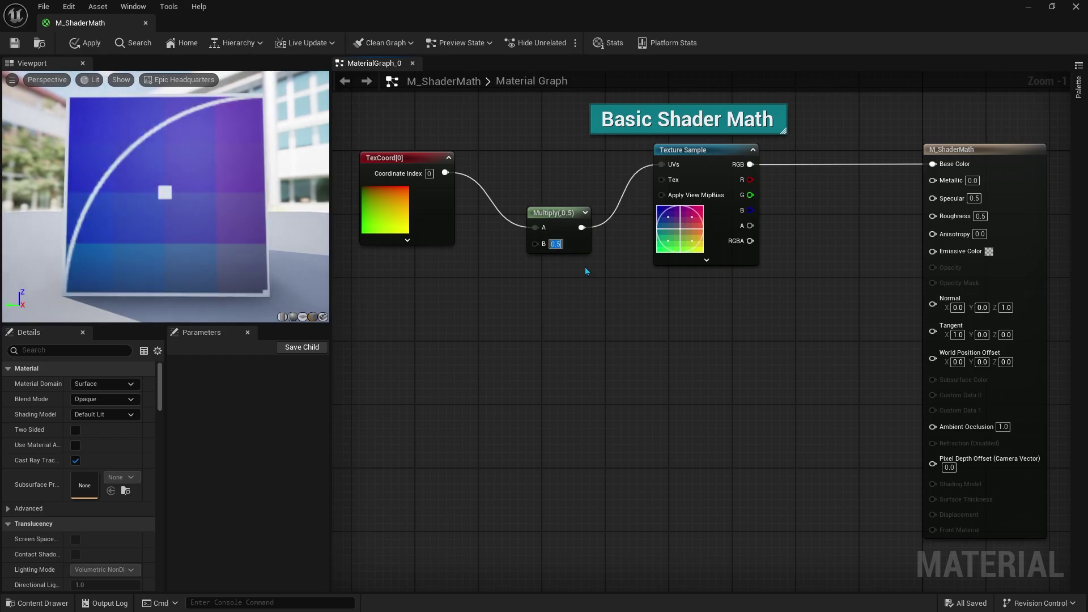
pyautogui.press('BackSpace')
pyautogui.write('5')
pyautogui.press('Return')
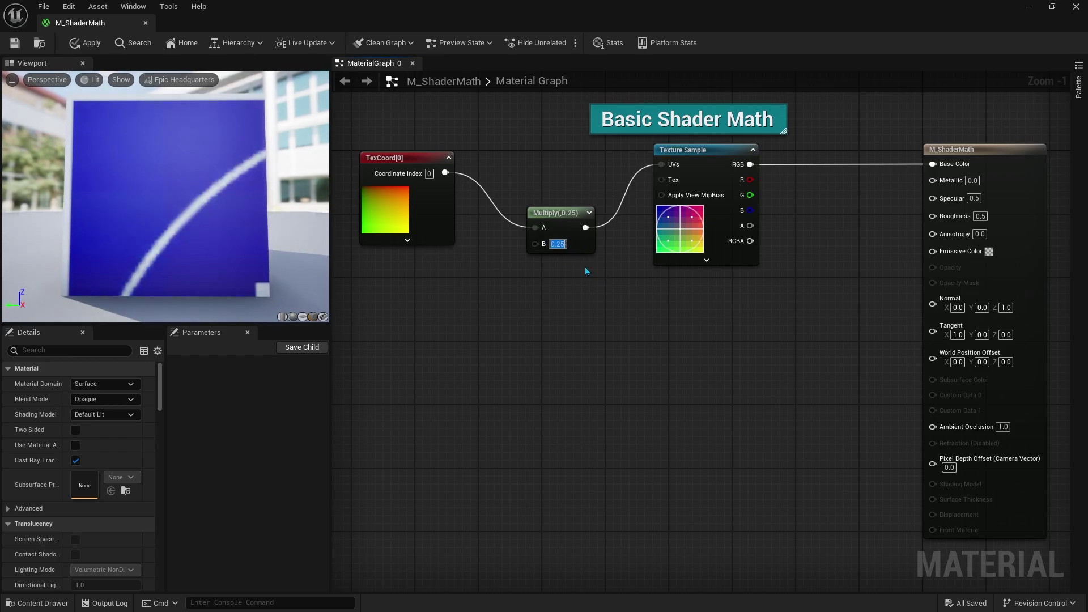
pyautogui.write('.75')
pyautogui.press('Return')
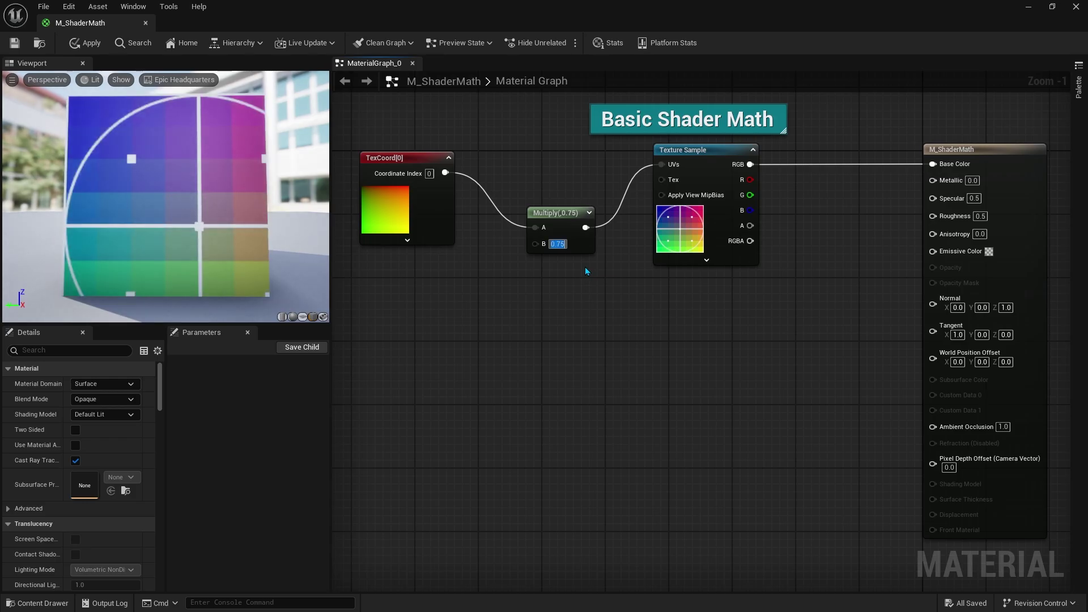
pyautogui.write('2')
pyautogui.press('Return')
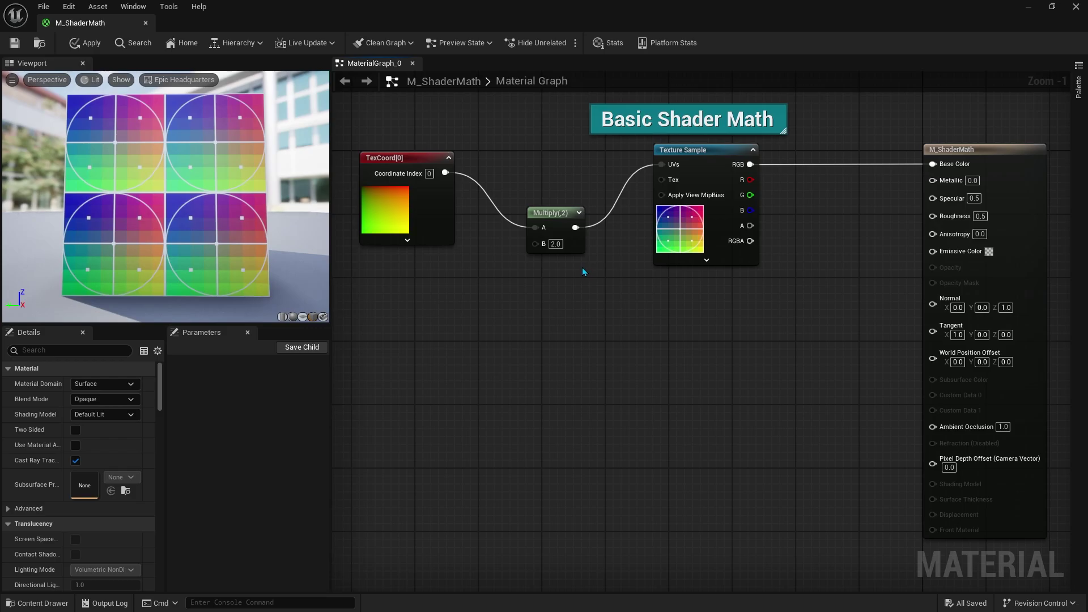
# Step: Add an Append node and scalar parameters named U and V
pyautogui.rightClick(446, 279)
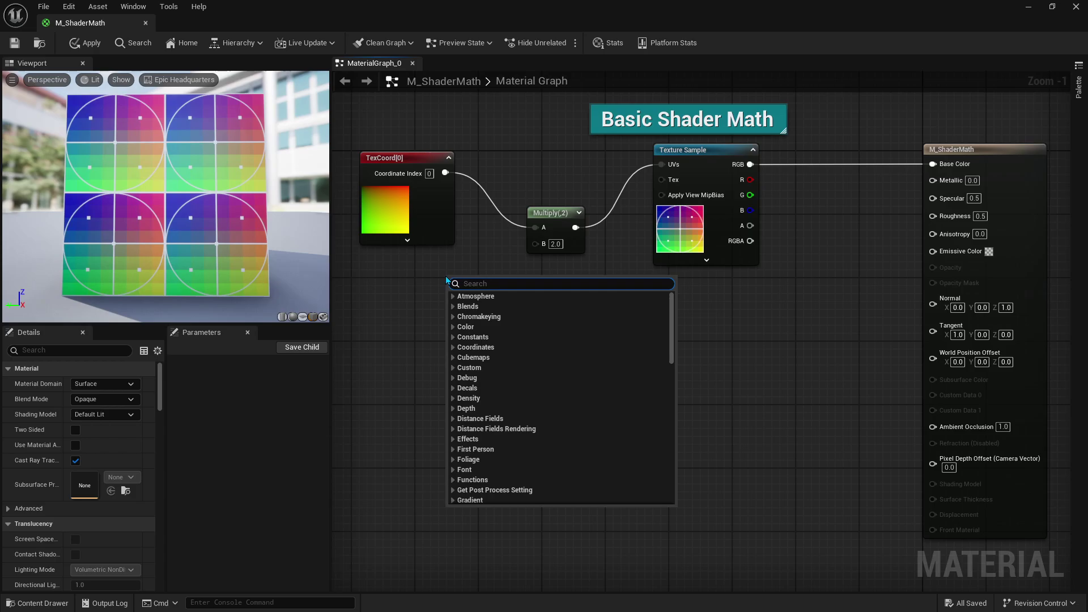
pyautogui.write('append')
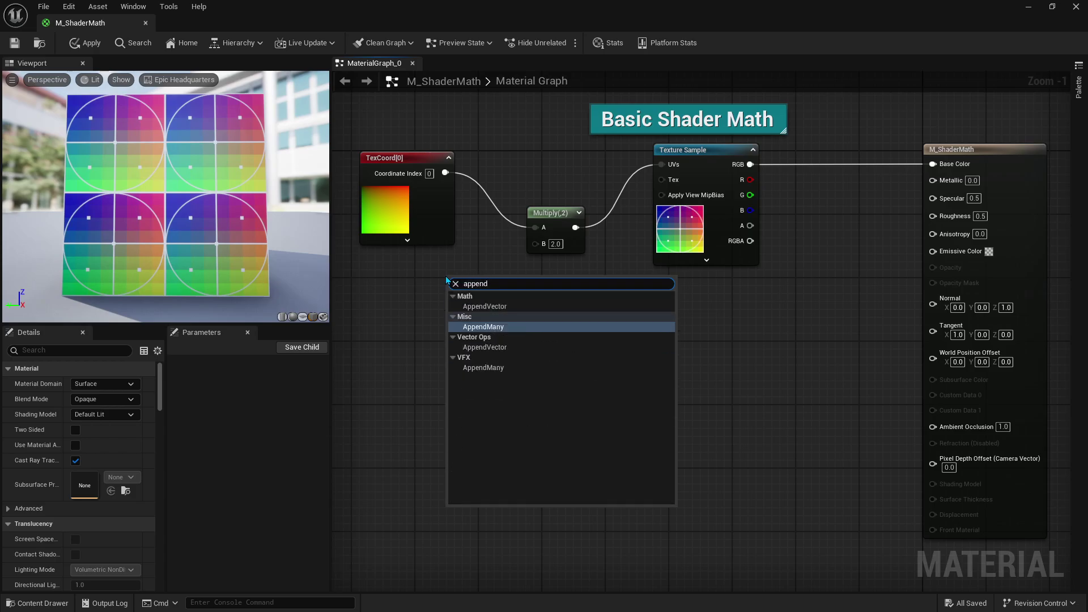
pyautogui.click(481, 307)
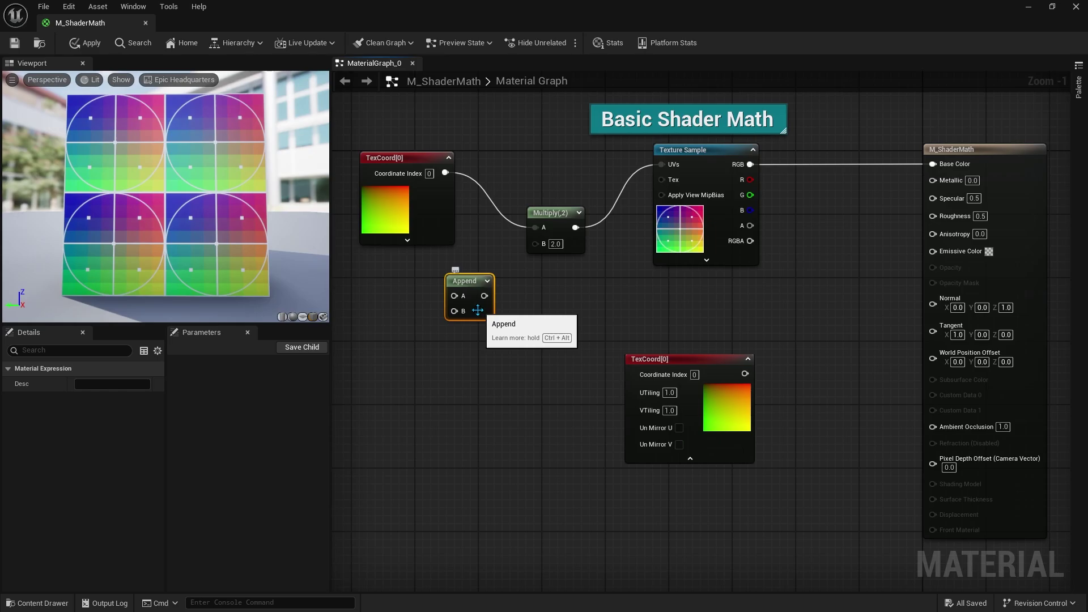
pyautogui.click(354, 274)
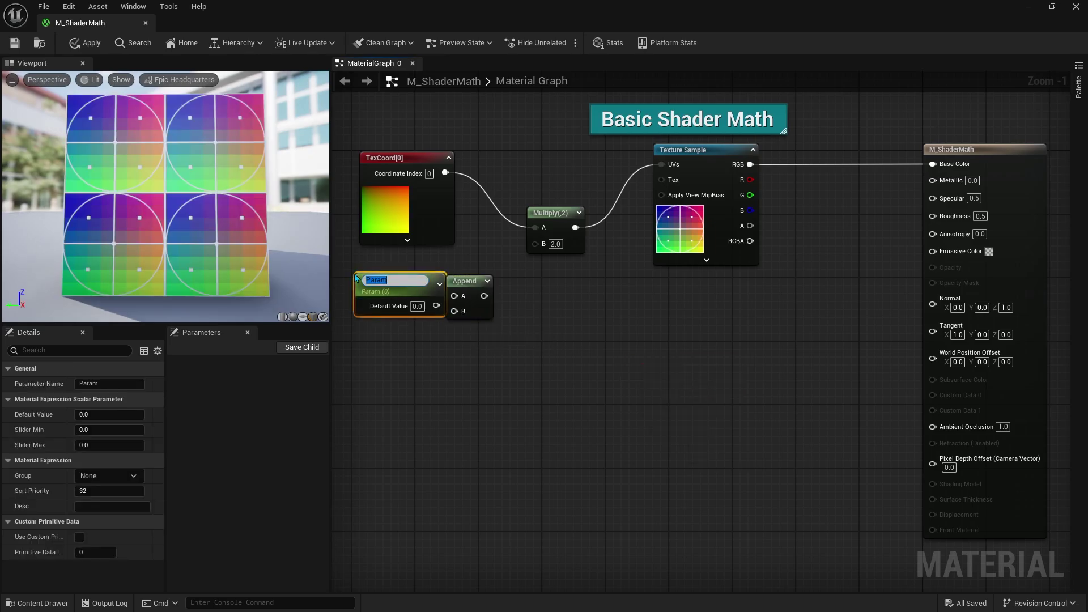
pyautogui.write('U')
pyautogui.press('Return')
pyautogui.click(357, 333)
pyautogui.write('V')
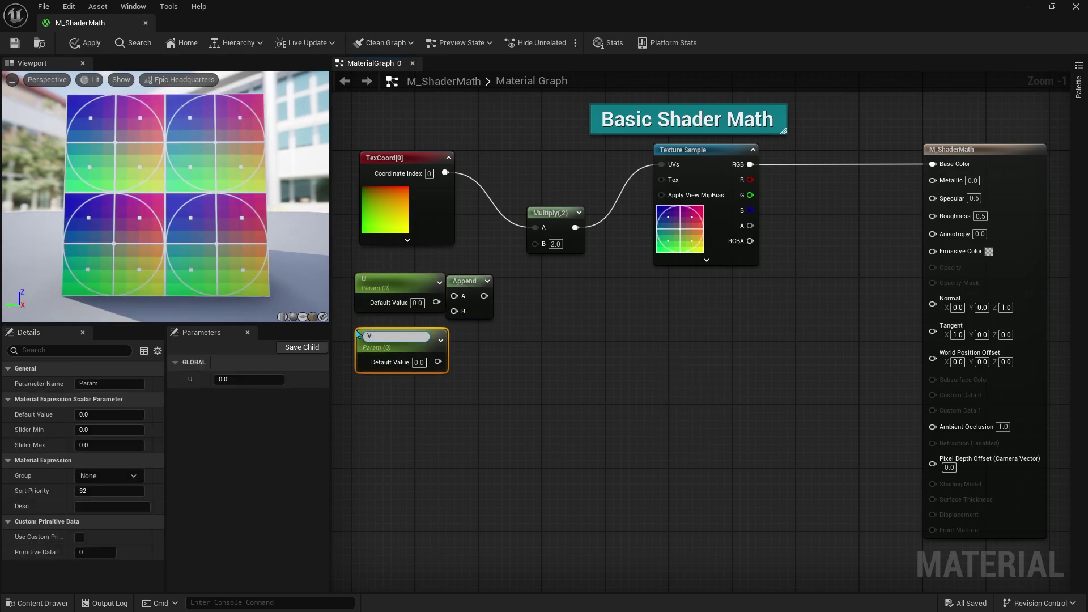
pyautogui.press('Return')
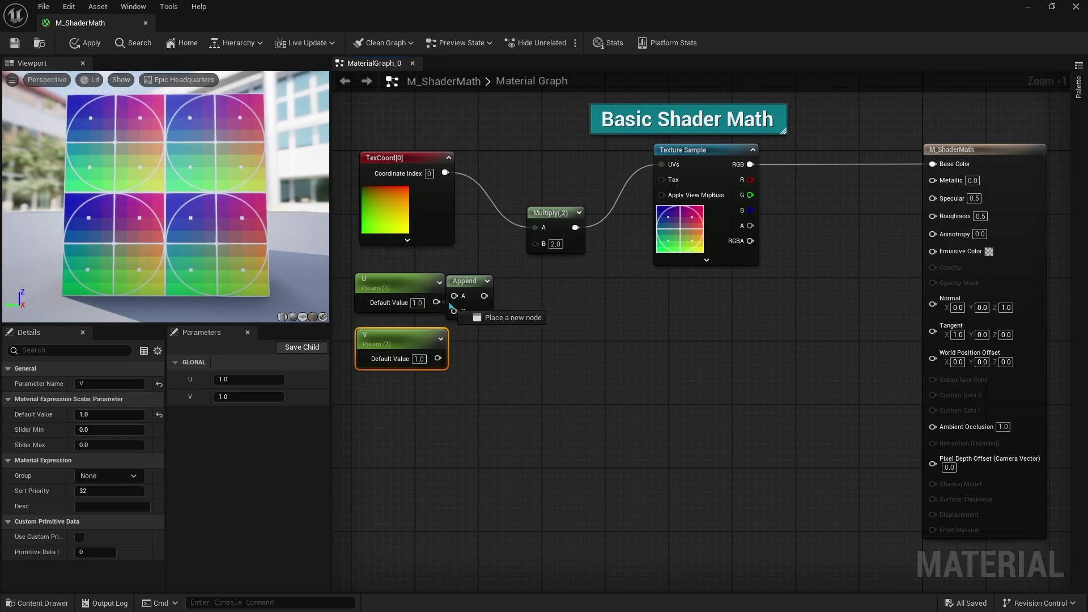
# Step: Wire U and V through Append into Multiply's B and apply the material
pyautogui.moveTo(450, 303); pyautogui.dragTo(454, 296)
pyautogui.moveTo(454, 311); pyautogui.dragTo(444, 349)
pyautogui.moveTo(469, 285)
pyautogui.mouseDown()
pyautogui.moveTo(494, 301)
pyautogui.moveTo(535, 243)
pyautogui.mouseUp()
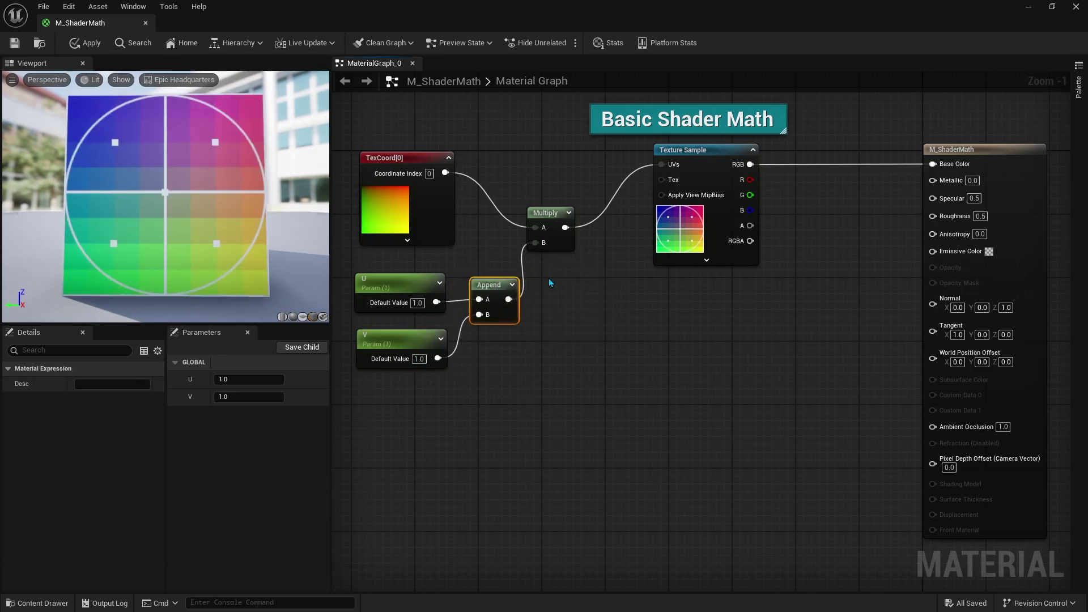
pyautogui.click(86, 44)
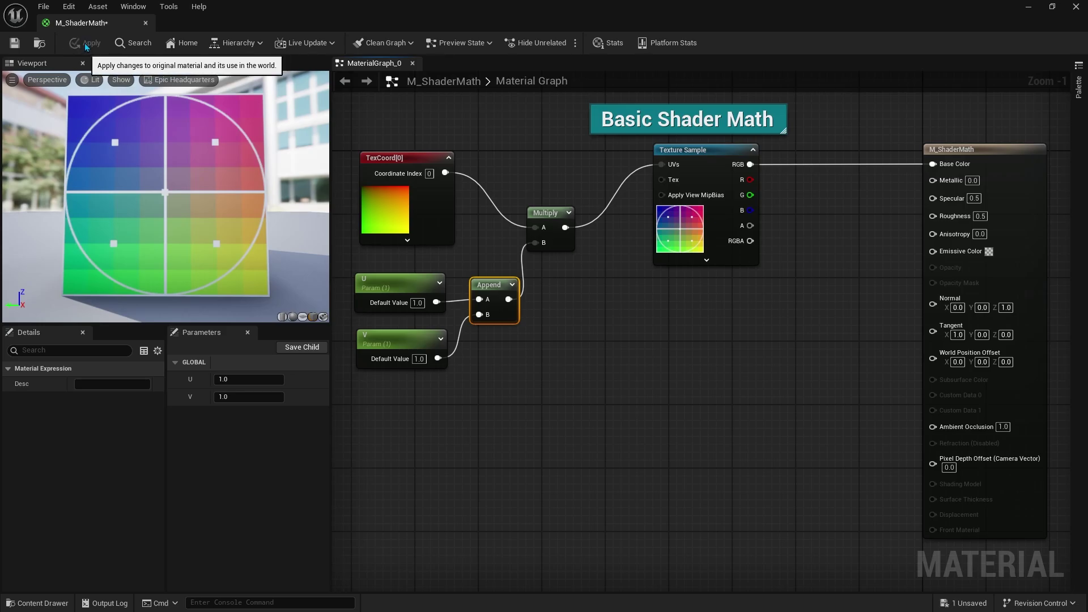
# Step: Create the material instance M_ShaderMath_Inst from M_ShaderMath
pyautogui.click(39, 43)
pyautogui.rightClick(205, 450)
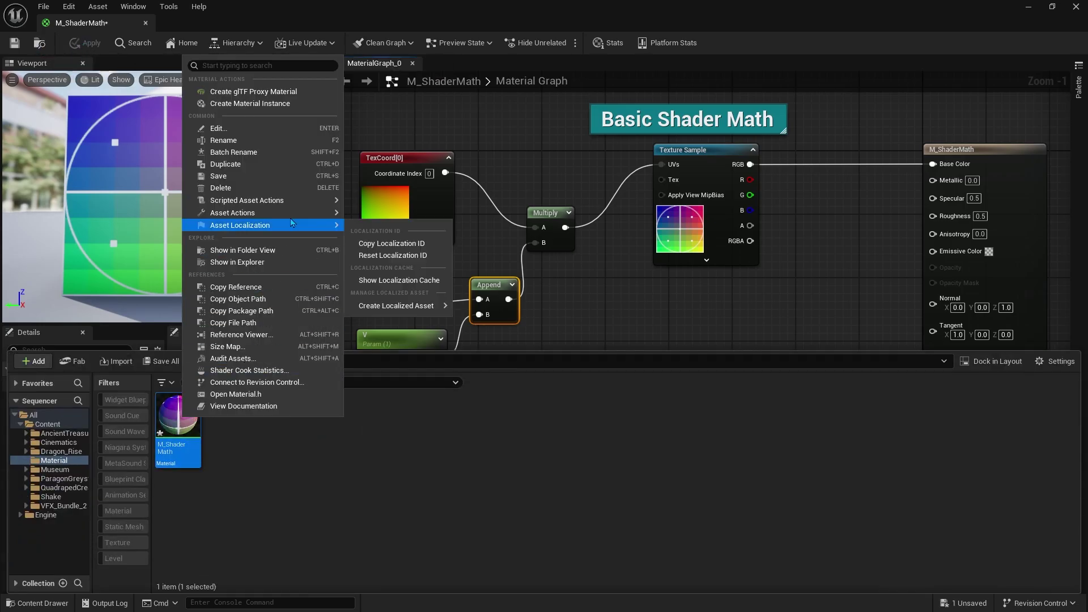
pyautogui.click(255, 106)
pyautogui.press('Return')
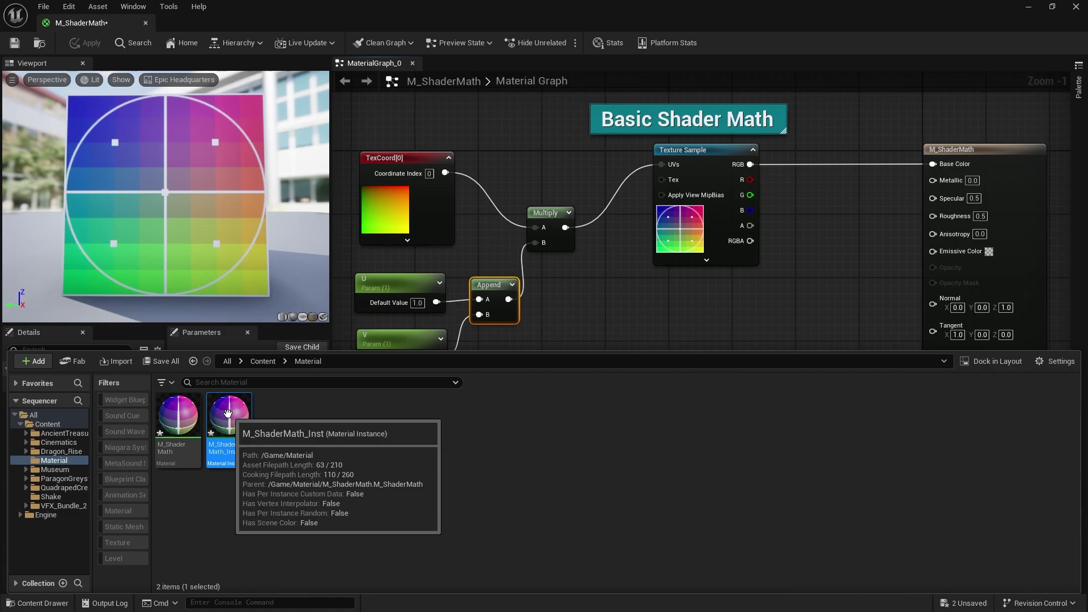
pyautogui.click(210, 242)
# Step: Add a cube to the Demo level
pyautogui.click(66, 23)
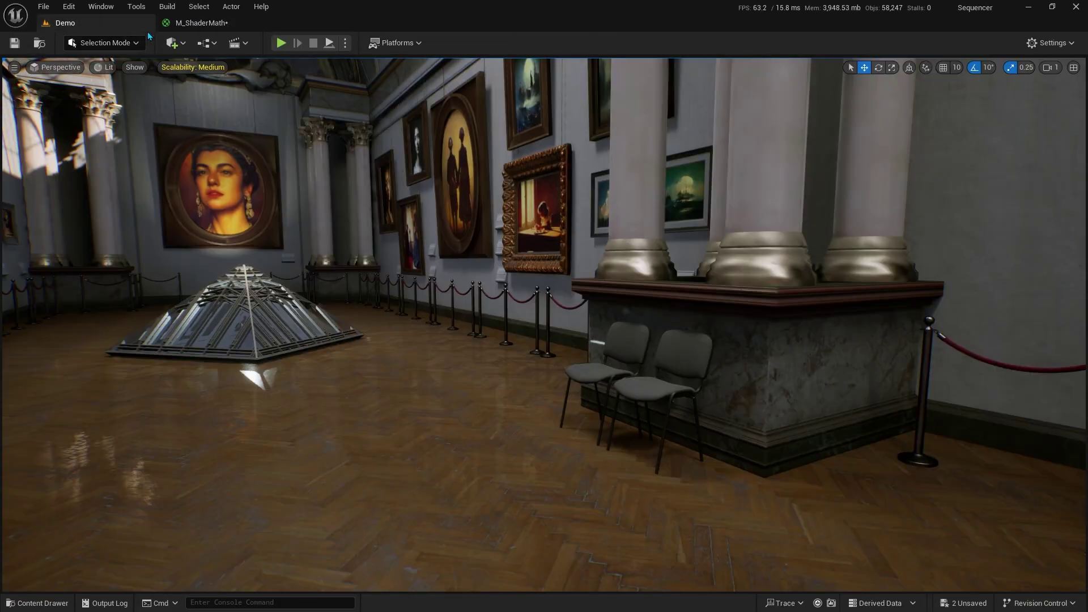
pyautogui.click(175, 43)
pyautogui.moveTo(270, 178)
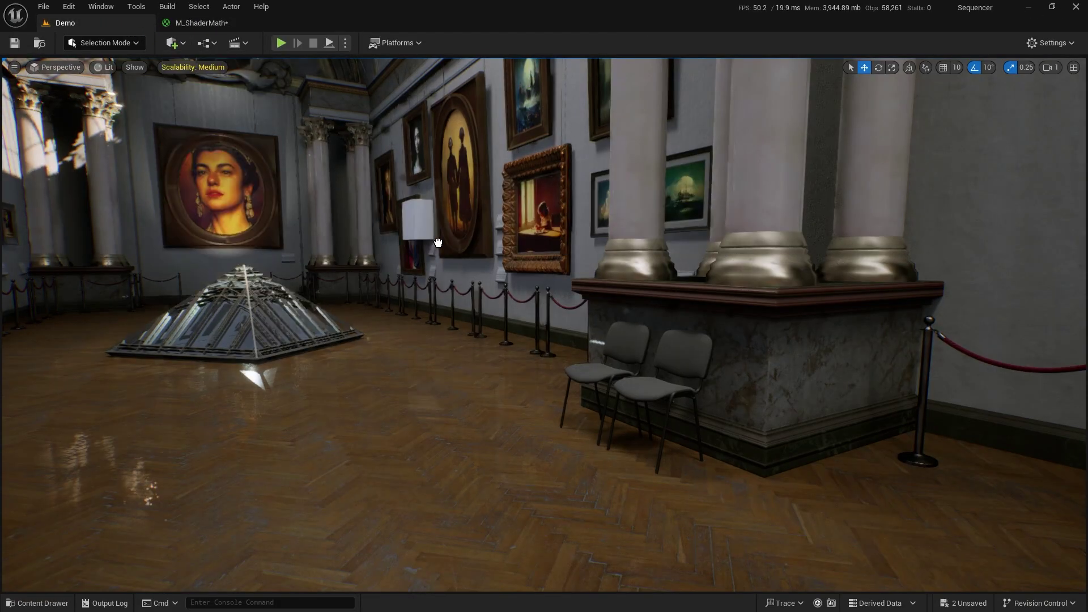
pyautogui.moveTo(307, 180); pyautogui.dragTo(544, 326)
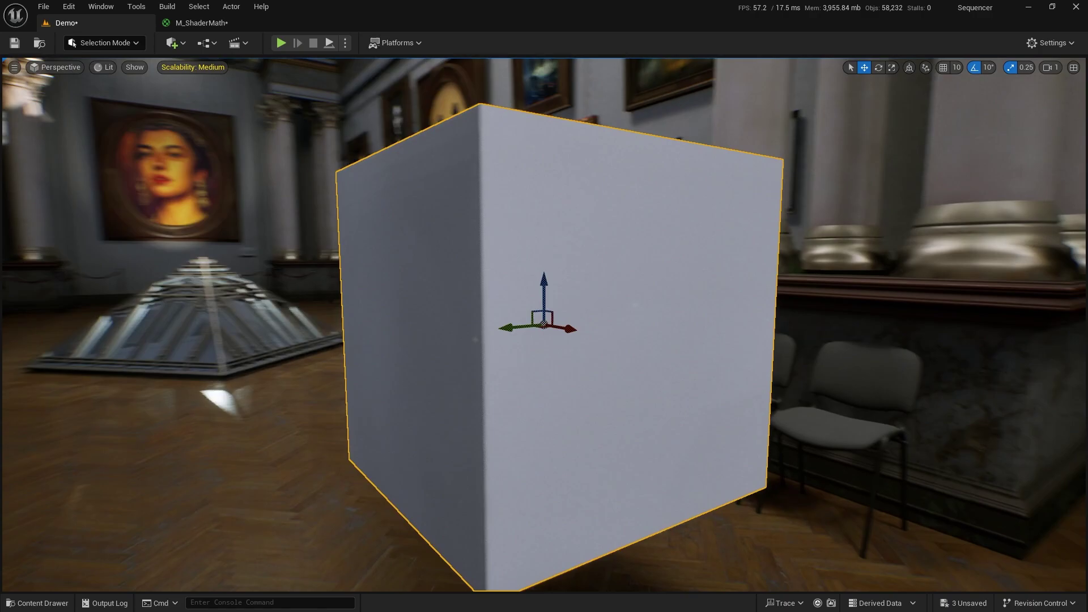
pyautogui.moveTo(579, 528); pyautogui.dragTo(579, 528, button='right')
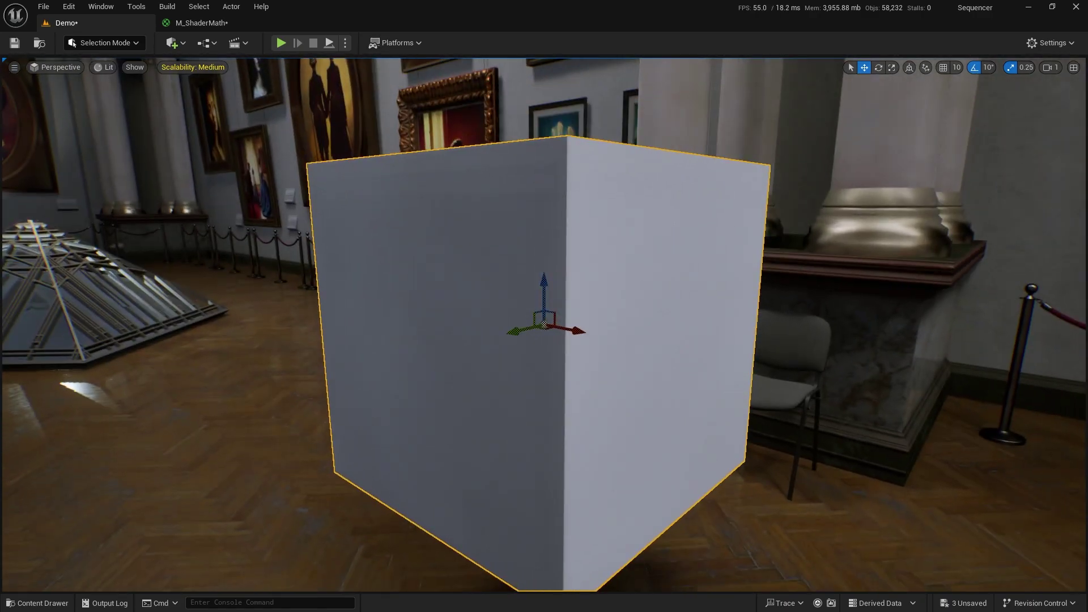
# Step: Apply M_ShaderMath_Inst to the cube and enable its U and V overrides
pyautogui.hotkey('ctrl', 'space')
pyautogui.moveTo(233, 444); pyautogui.dragTo(413, 337)
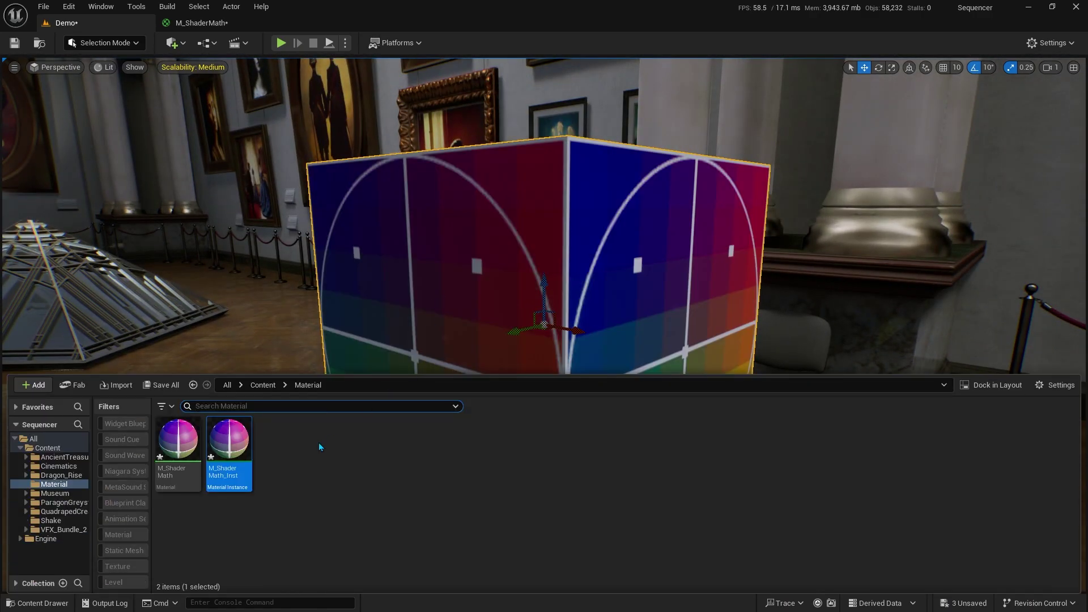
pyautogui.doubleClick(239, 439)
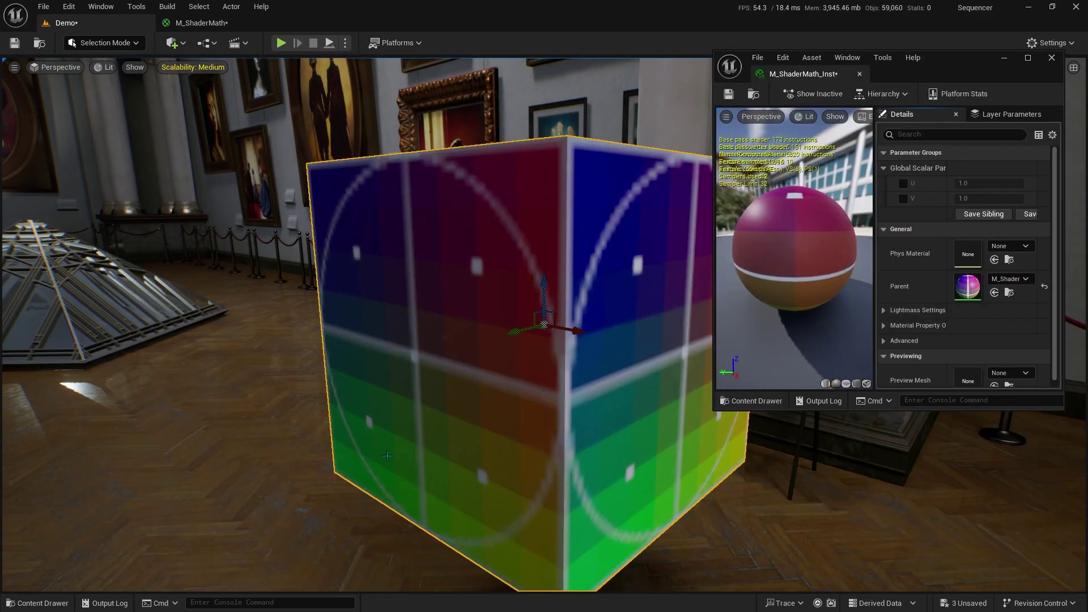
pyautogui.keyDown('alt'); pyautogui.moveTo(473, 453); pyautogui.dragTo(473, 453); pyautogui.keyUp('alt')
pyautogui.press('Escape')
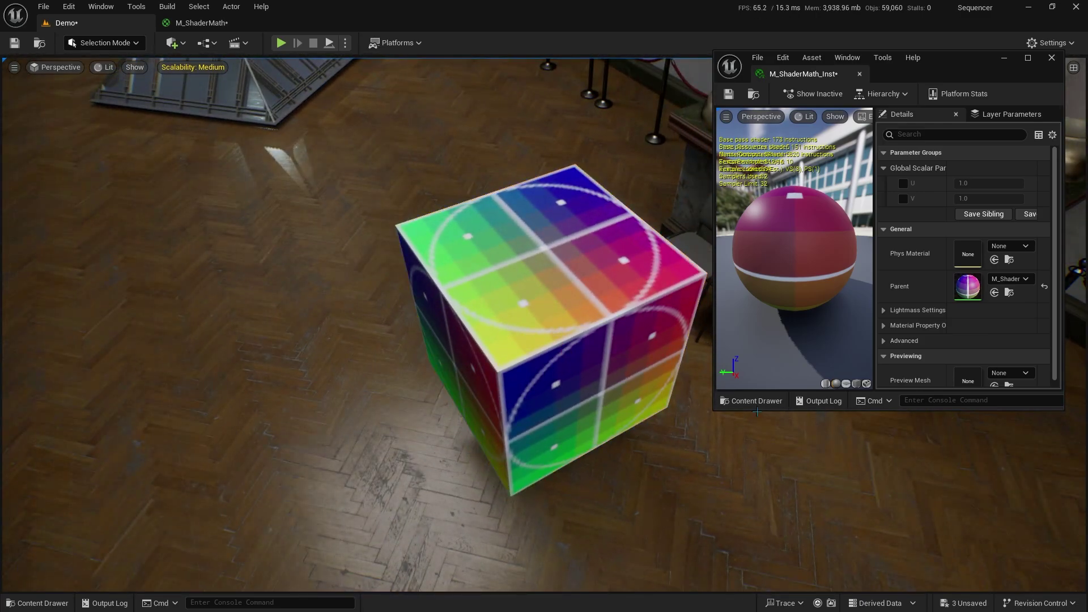
pyautogui.click(904, 199)
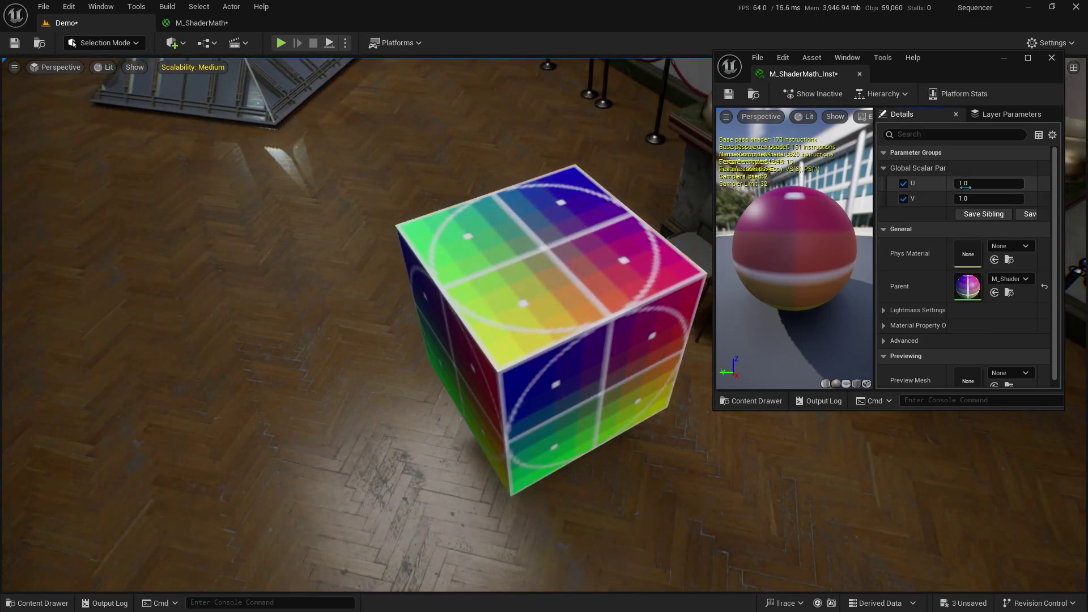
pyautogui.moveTo(964, 184)
pyautogui.mouseDown()
pyautogui.moveTo(998, 185)
pyautogui.moveTo(986, 198)
pyautogui.moveTo(1014, 197)
pyautogui.moveTo(1015, 183)
pyautogui.moveTo(944, 219)
pyautogui.mouseUp()
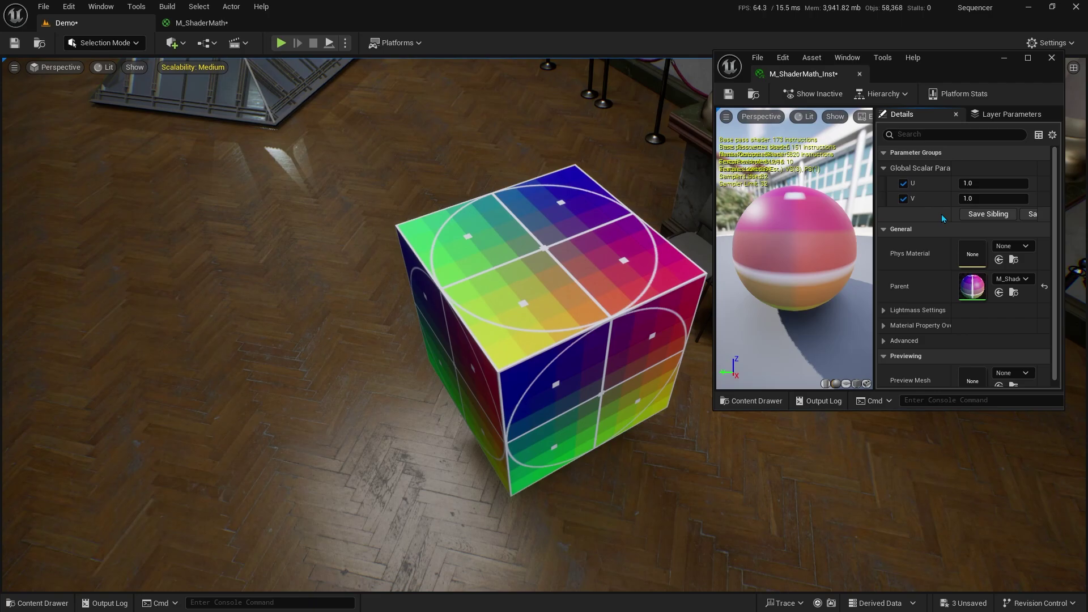
# Step: Insert a Divide node between the Texture Sample's RGB output and Base Color
pyautogui.click(205, 25)
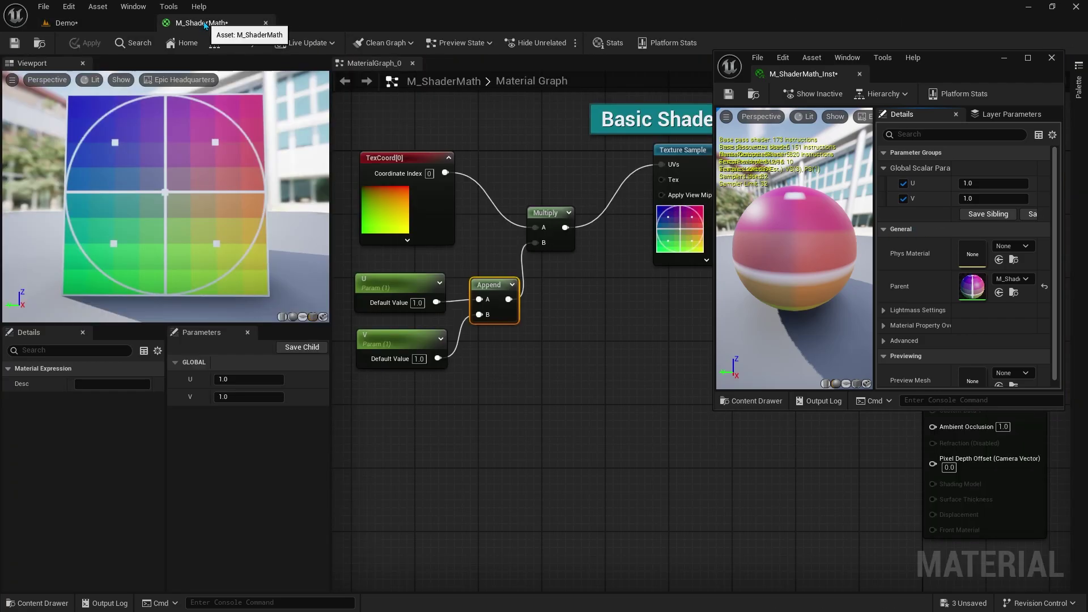
pyautogui.click(641, 339)
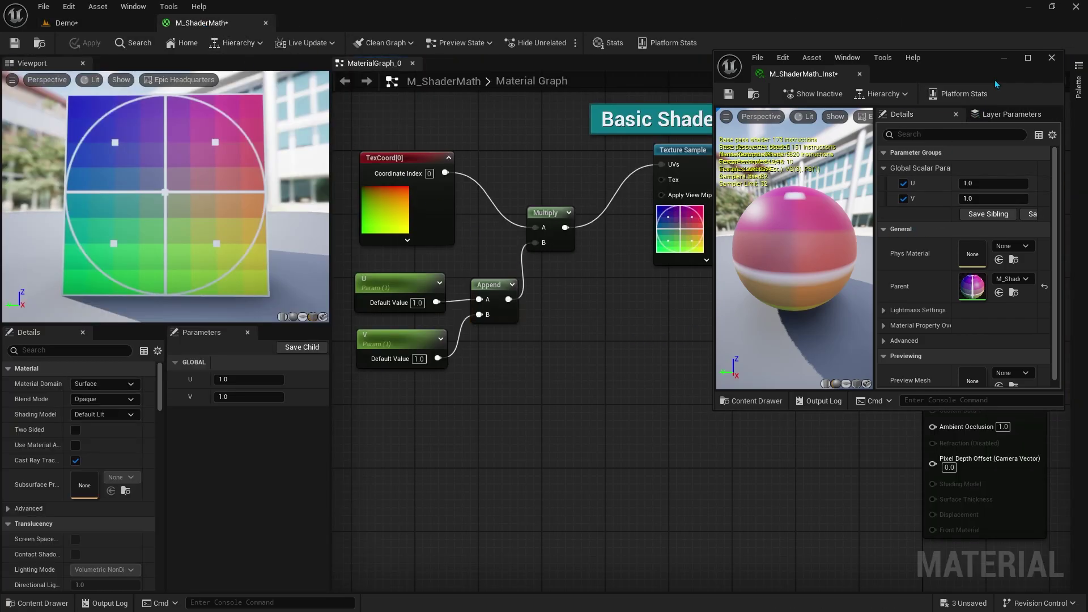
pyautogui.click(1003, 60)
pyautogui.rightClick(821, 192)
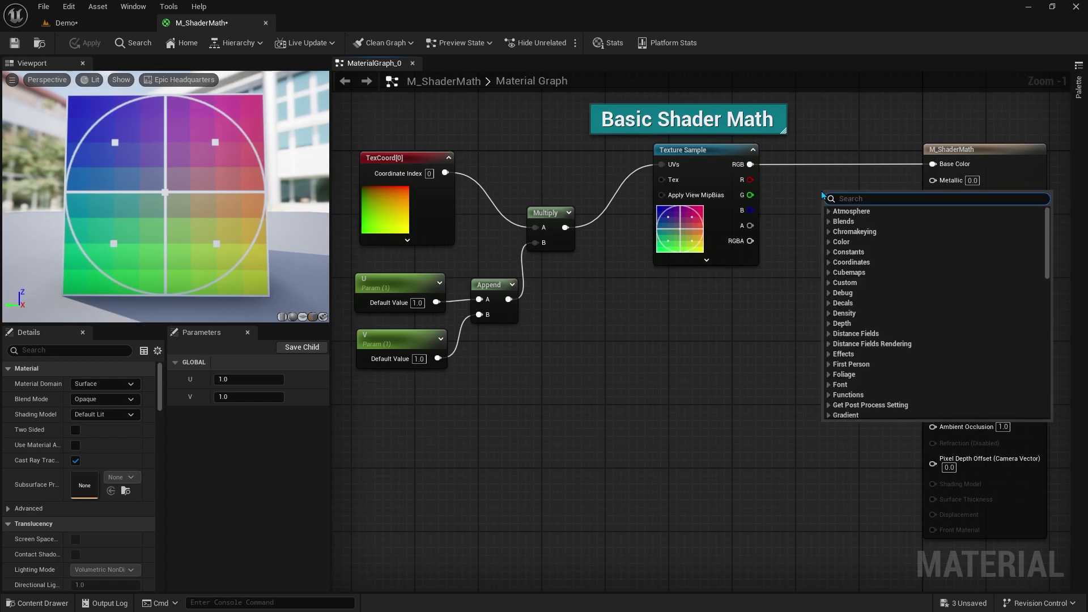
pyautogui.write('divi')
pyautogui.press('Return')
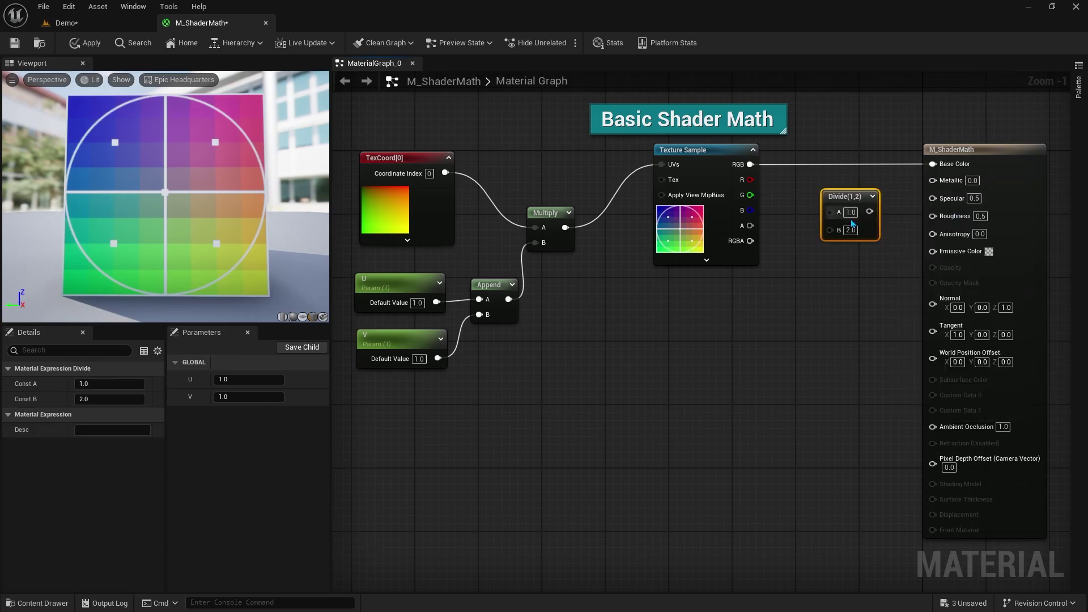
pyautogui.moveTo(870, 212); pyautogui.dragTo(932, 165)
pyautogui.moveTo(750, 164)
pyautogui.mouseDown()
pyautogui.moveTo(830, 212)
pyautogui.moveTo(870, 165)
pyautogui.mouseUp()
# Step: Promote Divide's B input to a 'Brightness' parameter with default 1.0 and apply the material
pyautogui.rightClick(872, 212)
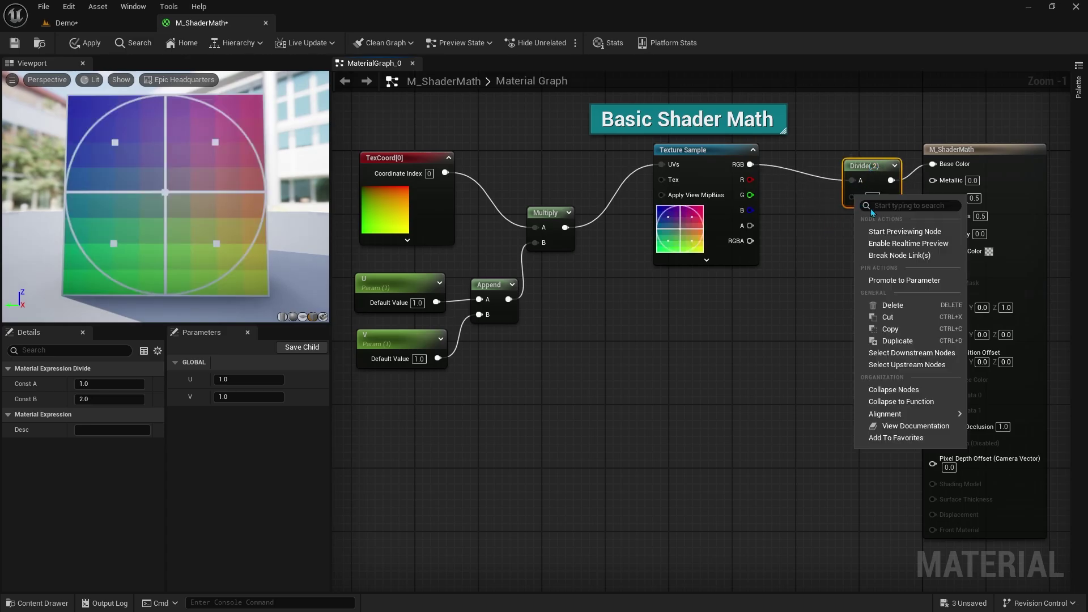
pyautogui.click(897, 280)
pyautogui.write('Brightness')
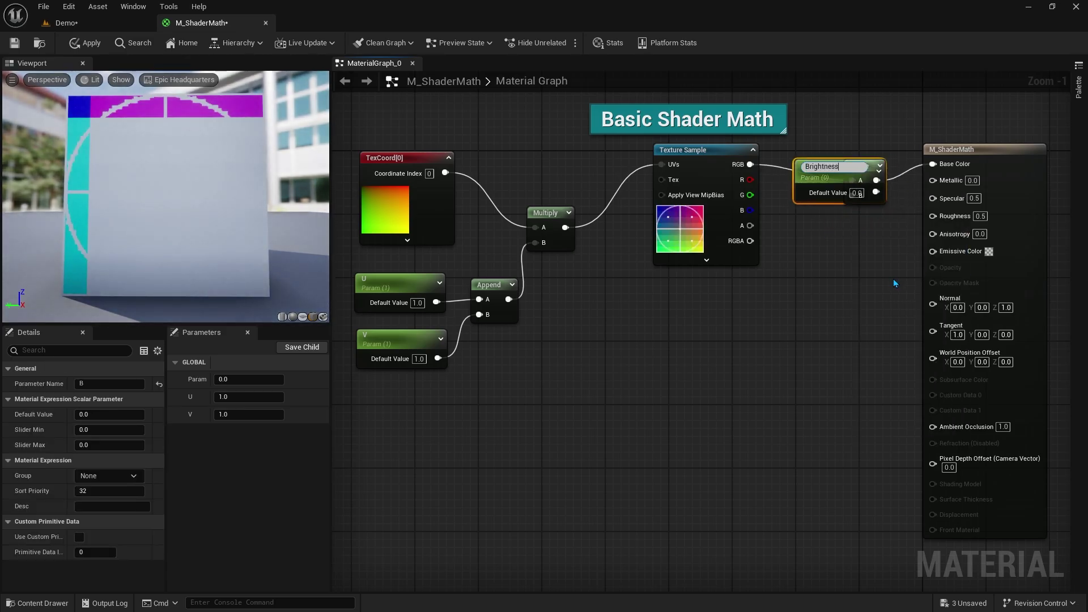
pyautogui.press('Return')
pyautogui.moveTo(829, 172); pyautogui.dragTo(807, 235)
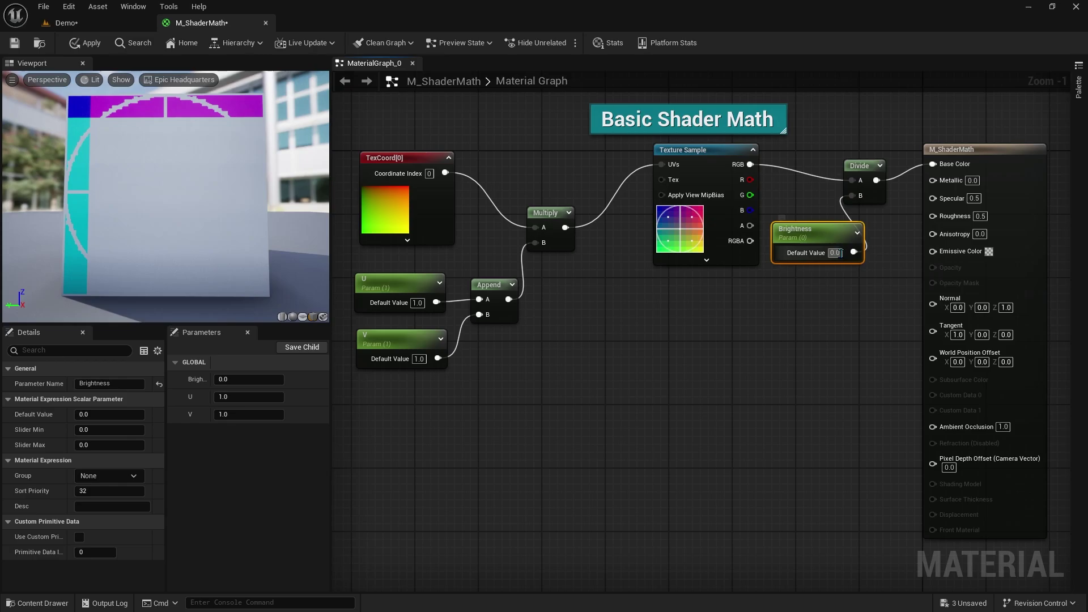
pyautogui.write('1')
pyautogui.press('Return')
pyautogui.click(855, 275)
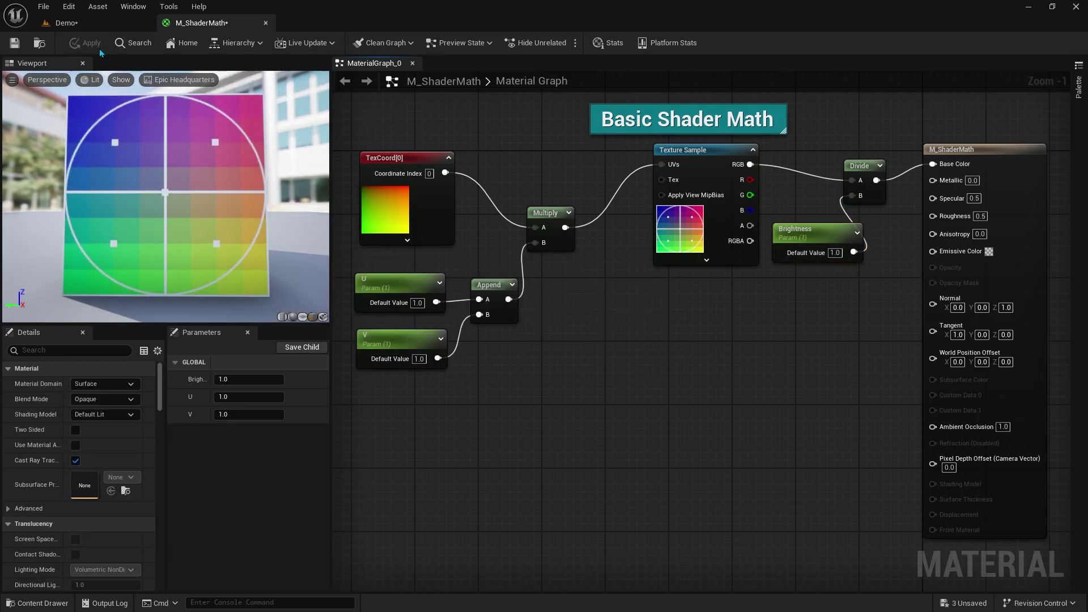
pyautogui.click(99, 49)
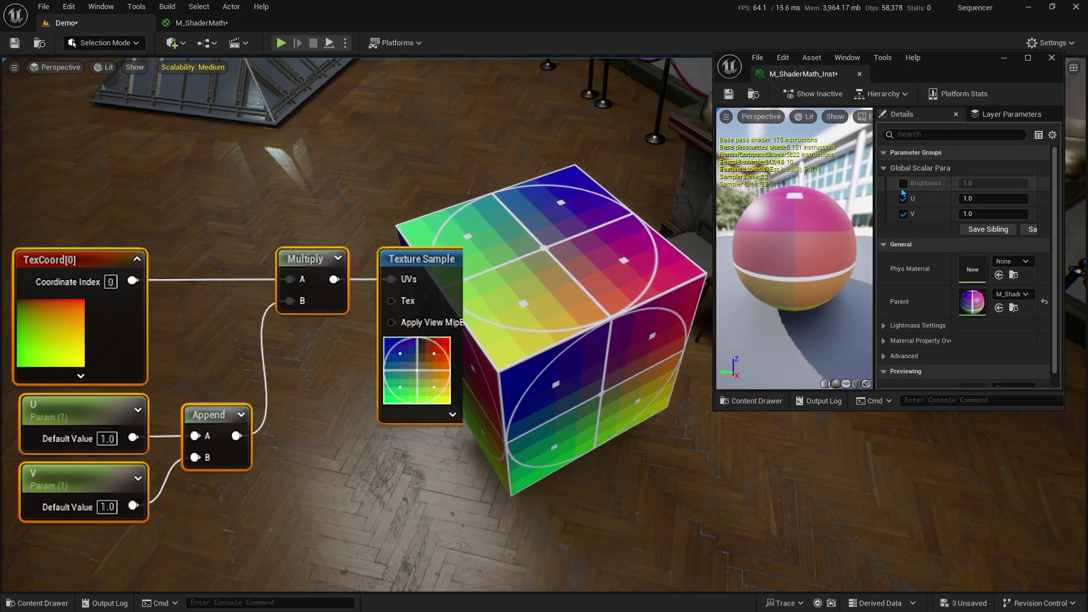
# Step: Try darker and lighter Brightness values on the cube, settle at 1.007006, then close the instance editor
pyautogui.moveTo(975, 185)
pyautogui.mouseDown()
pyautogui.moveTo(964, 185)
pyautogui.moveTo(998, 183)
pyautogui.moveTo(975, 183)
pyautogui.mouseUp()
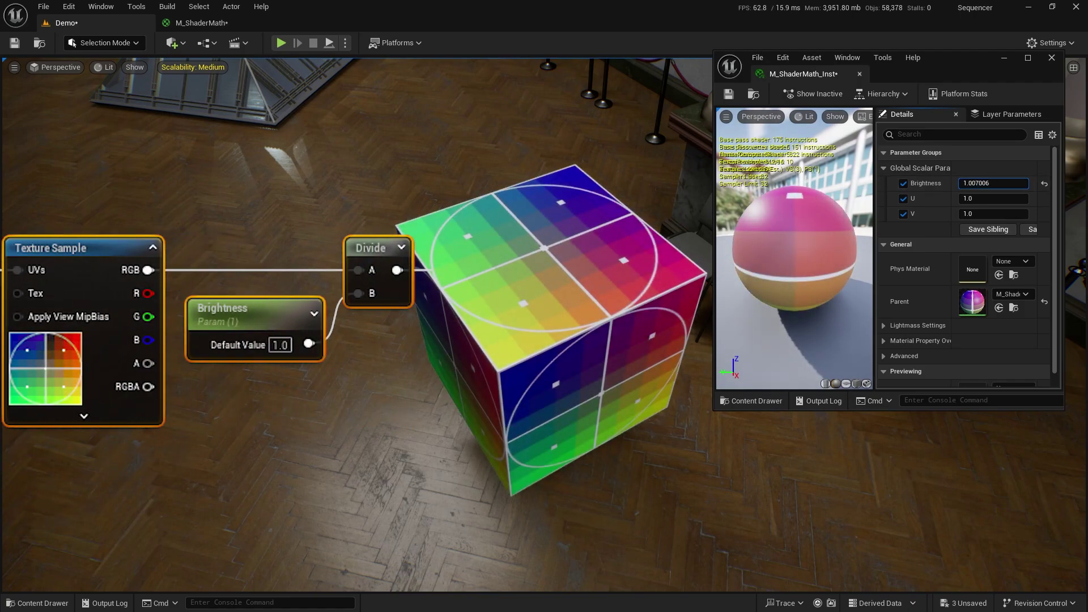
pyautogui.moveTo(993, 183)
pyautogui.mouseDown()
pyautogui.moveTo(963, 183)
pyautogui.moveTo(1014, 183)
pyautogui.mouseUp()
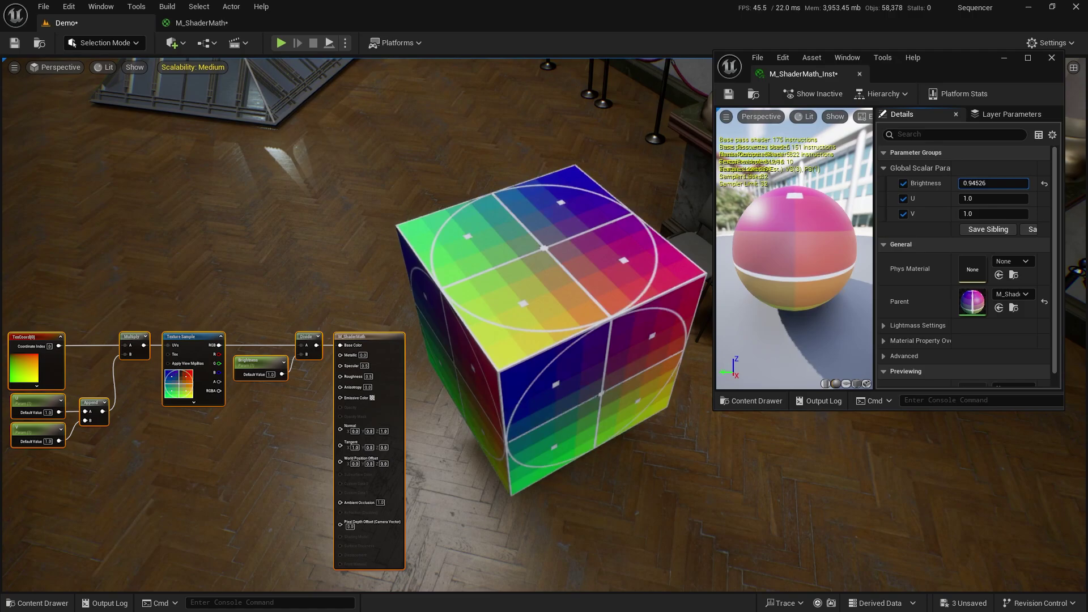
pyautogui.moveTo(981, 183); pyautogui.dragTo(980, 184)
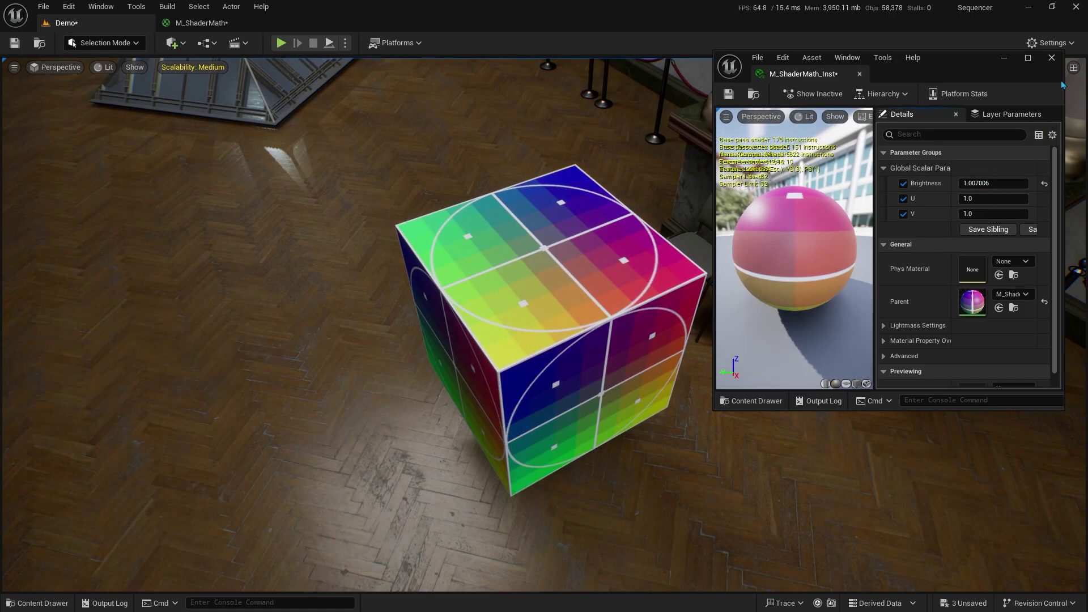
pyautogui.click(1052, 57)
pyautogui.click(637, 442)
pyautogui.press('f')
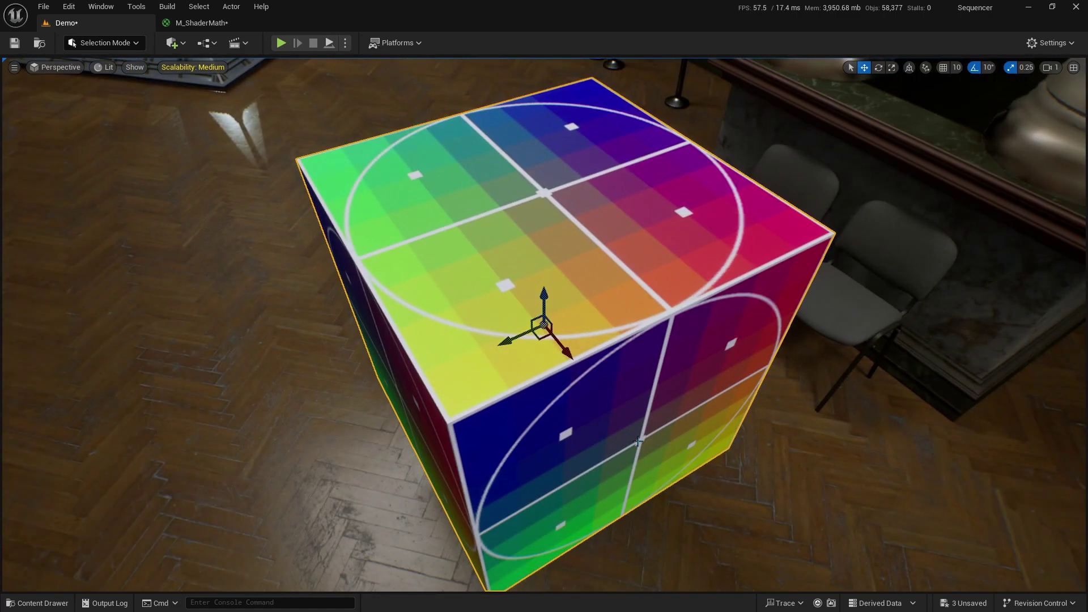
pyautogui.moveTo(637, 442)
pyautogui.keyDown('alt'); pyautogui.mouseDown()
pyautogui.moveTo(453, 396)
pyautogui.moveTo(453, 283)
pyautogui.moveTo(681, 444)
pyautogui.mouseUp(); pyautogui.keyUp('alt')
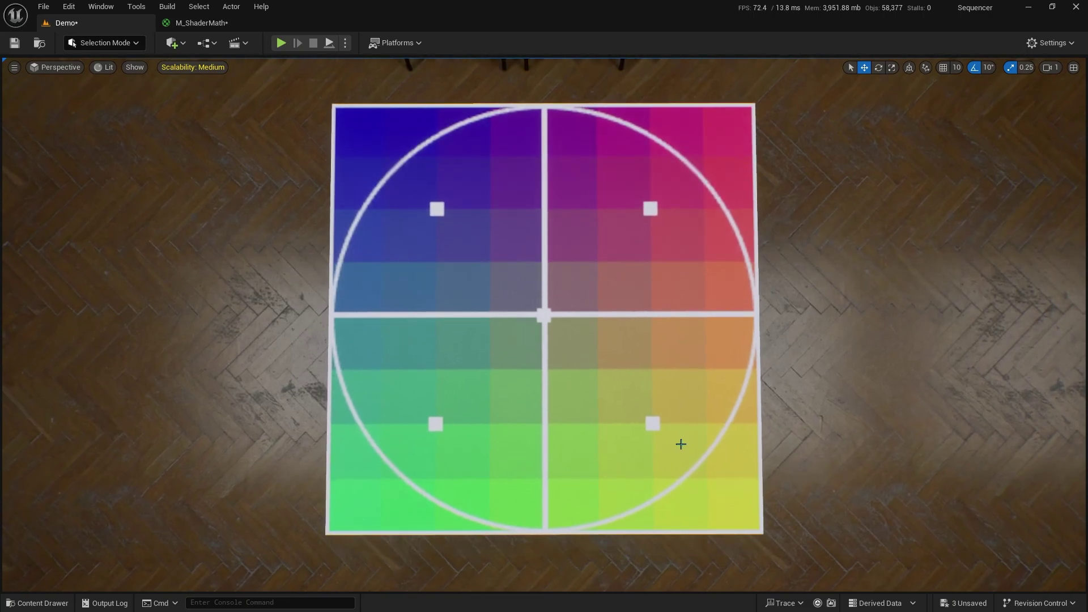